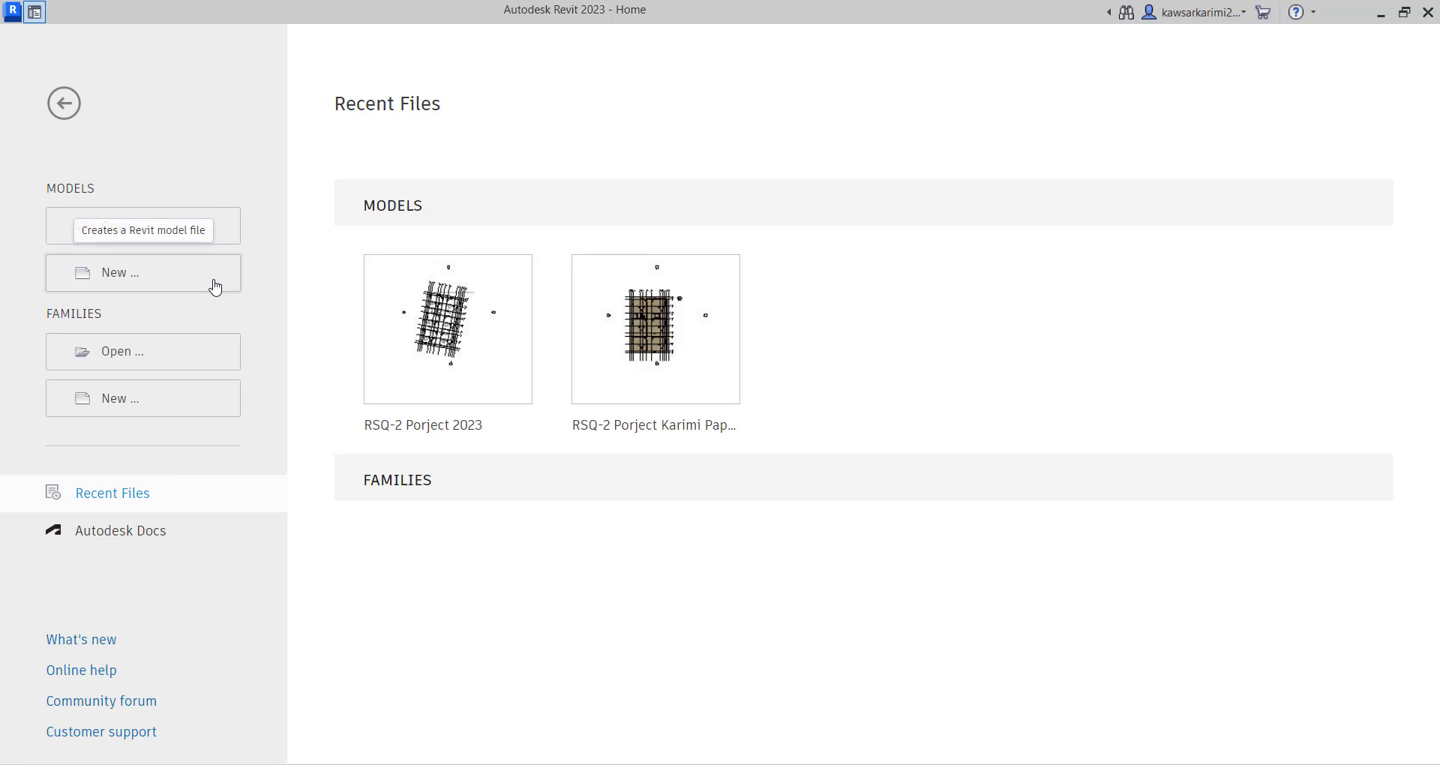
Create a new project, Project3, from the Metric-Construction Template.
click(215, 287)
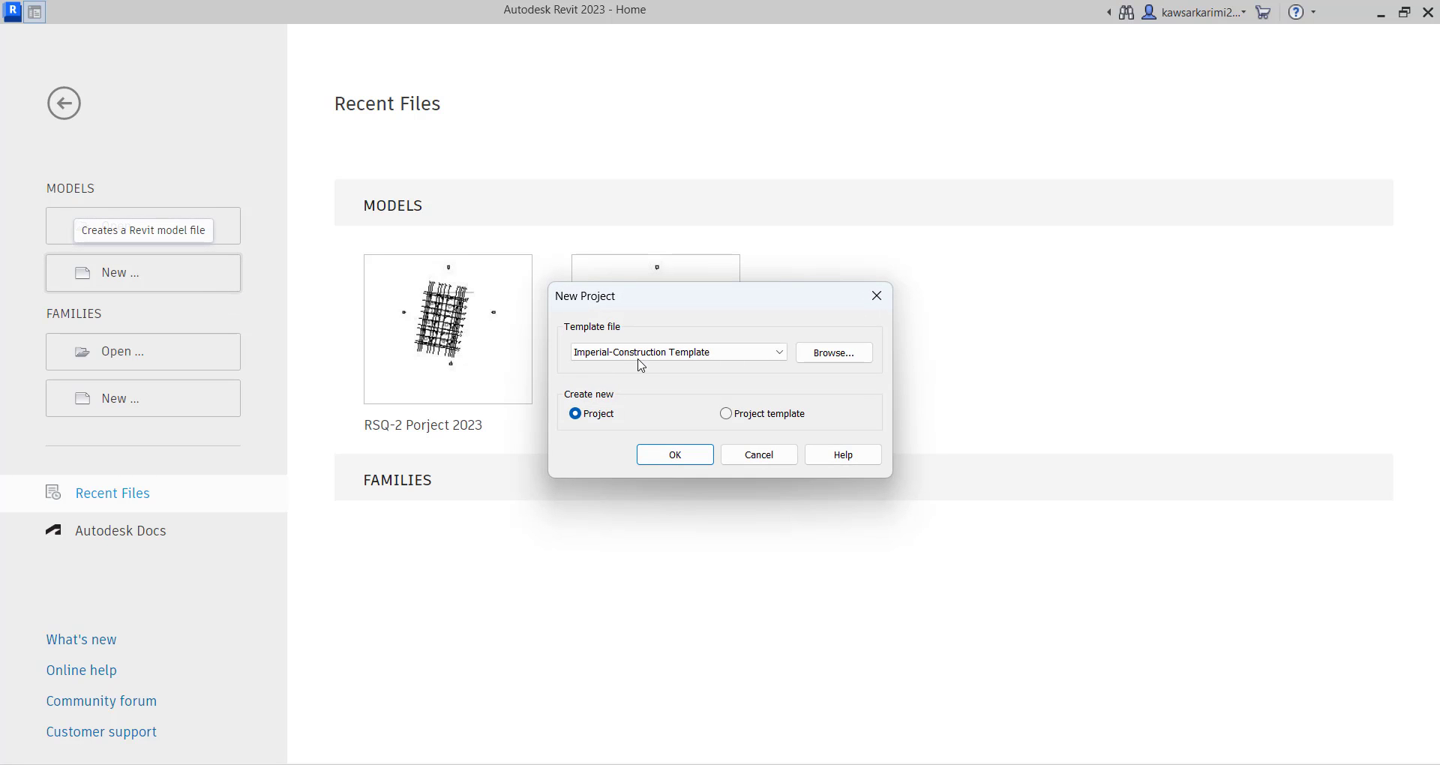
click(642, 354)
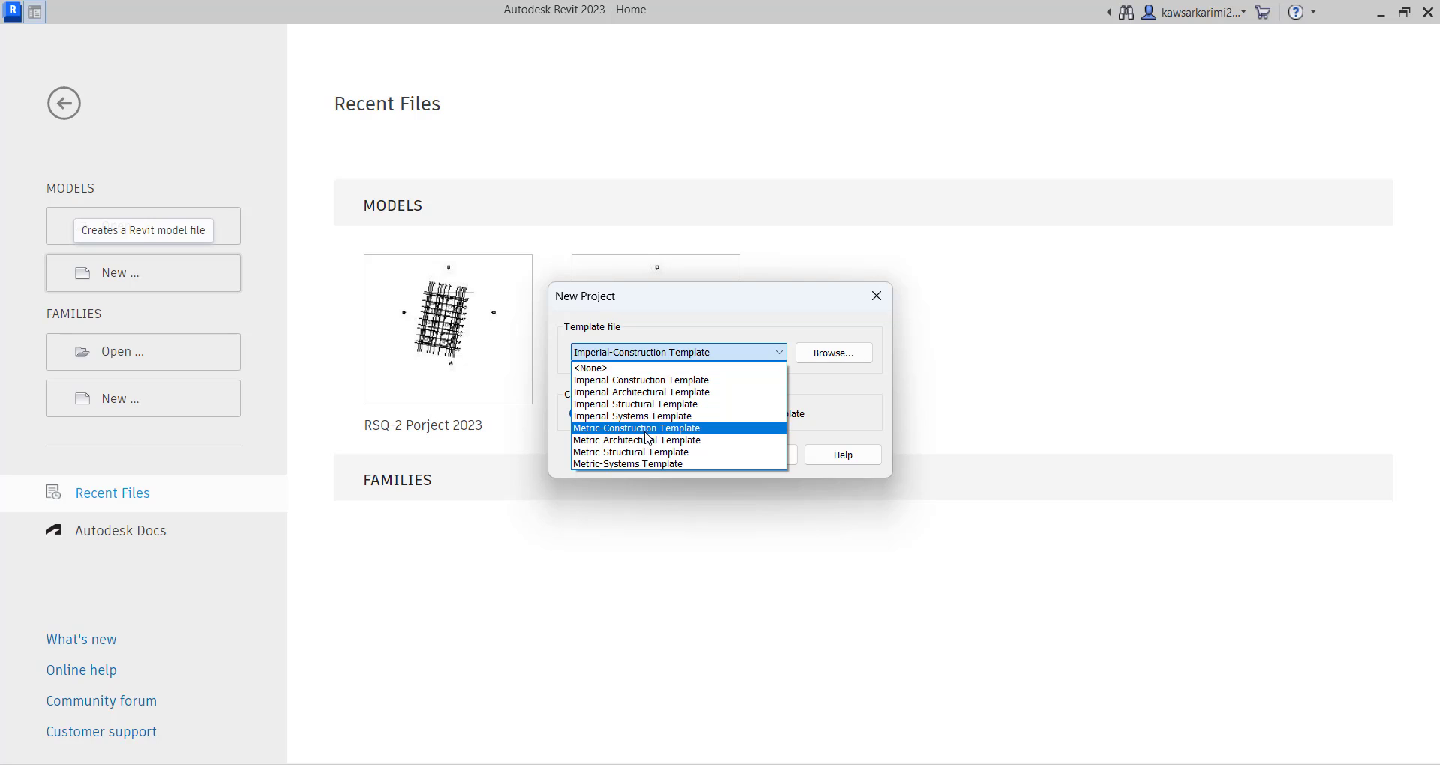
click(650, 433)
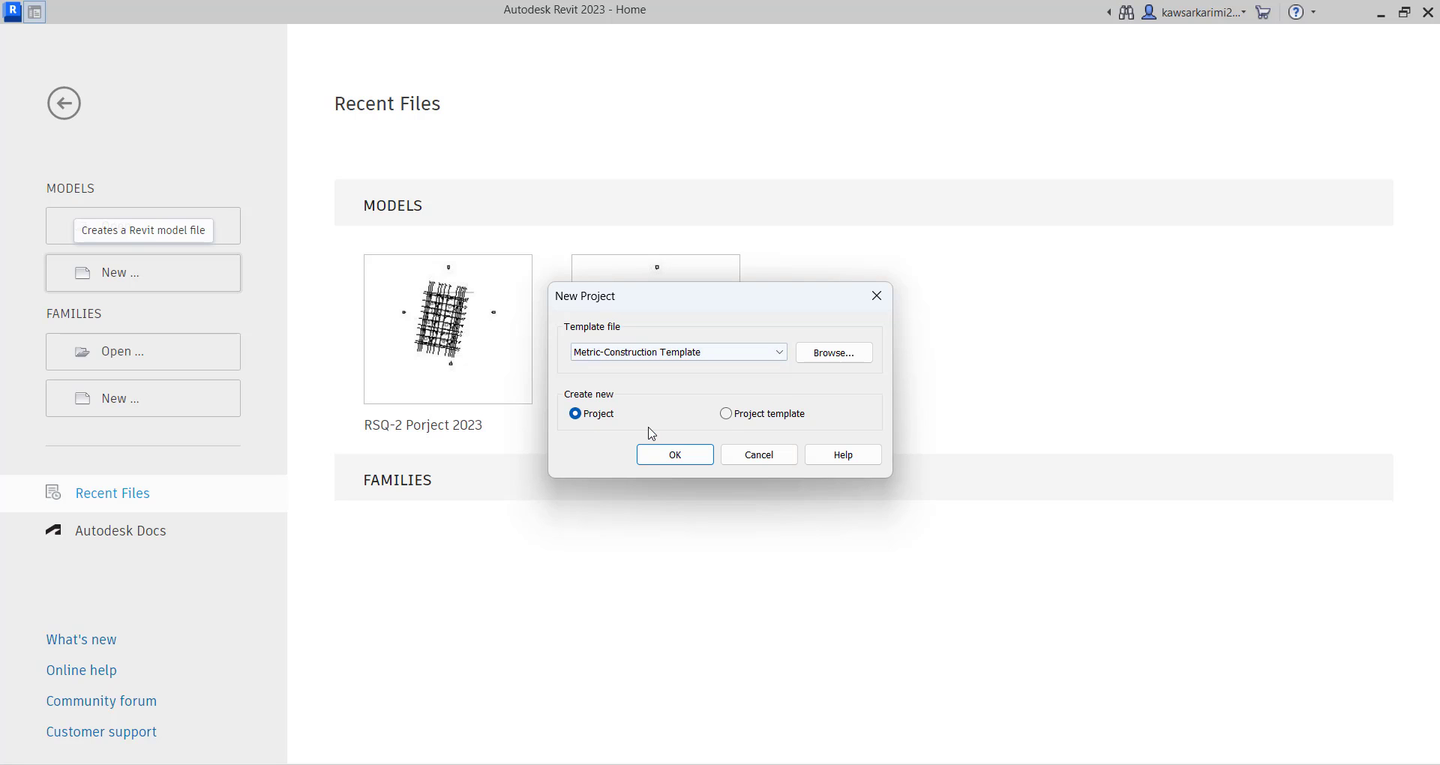
click(688, 457)
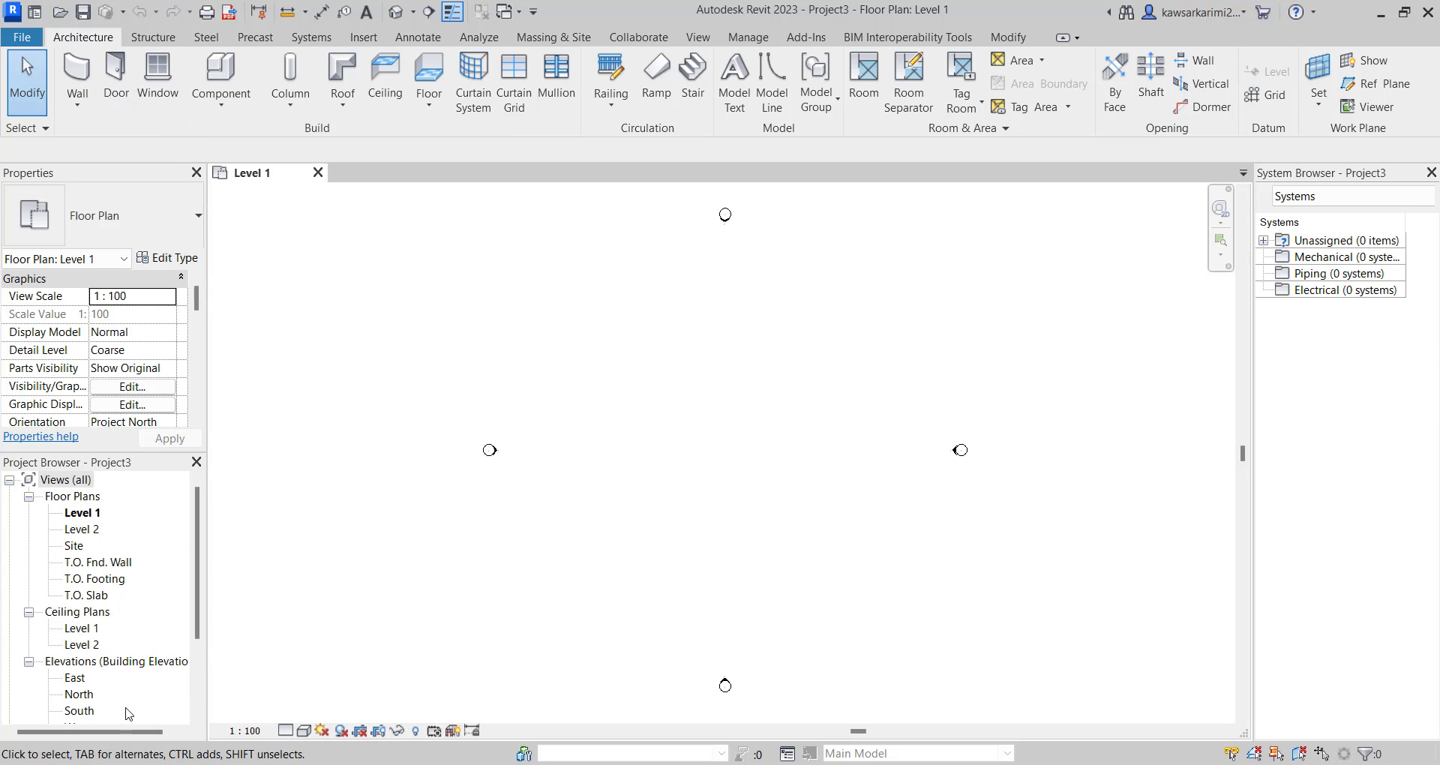
Open the South elevation view, then switch back to the Level 1 floor plan.
scroll(109, 652, down, 1)
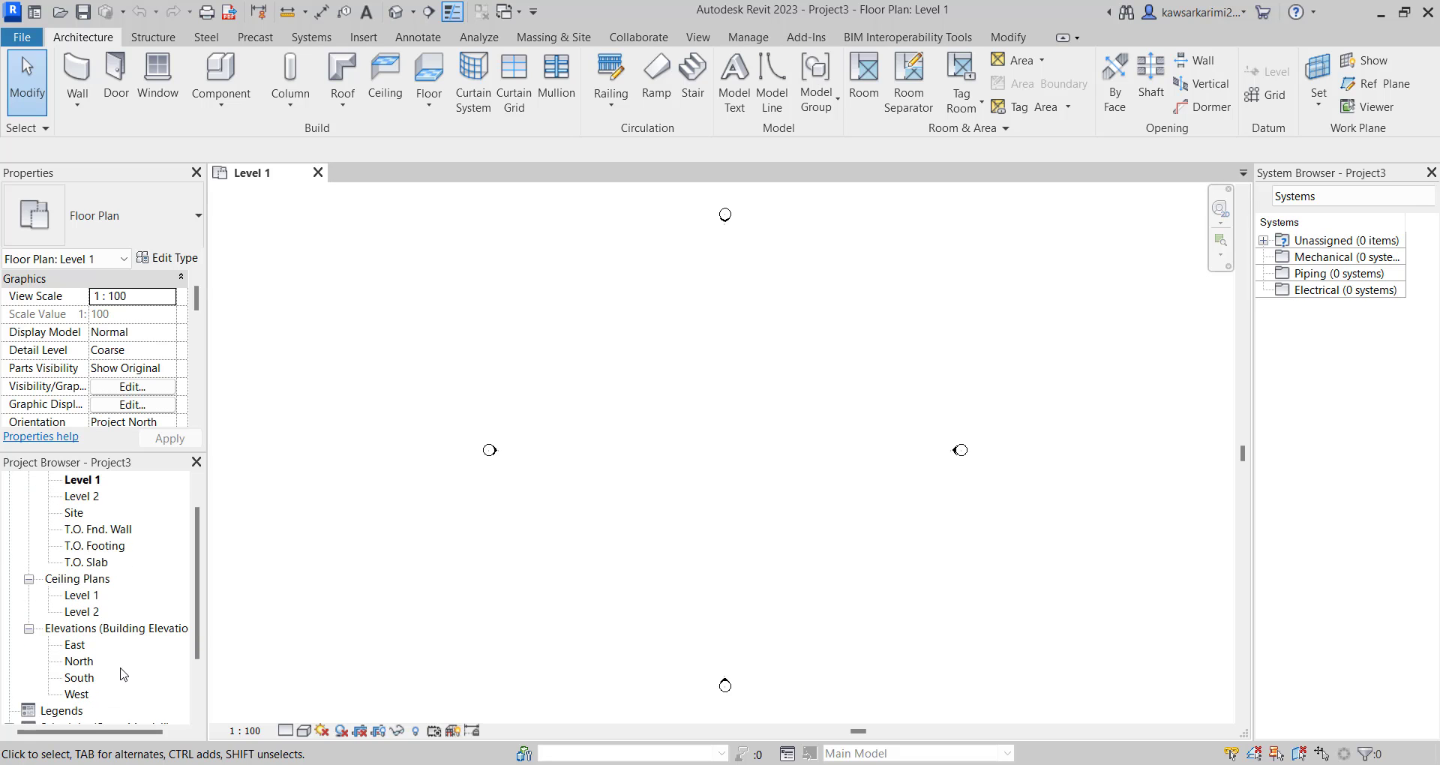
double_click(81, 678)
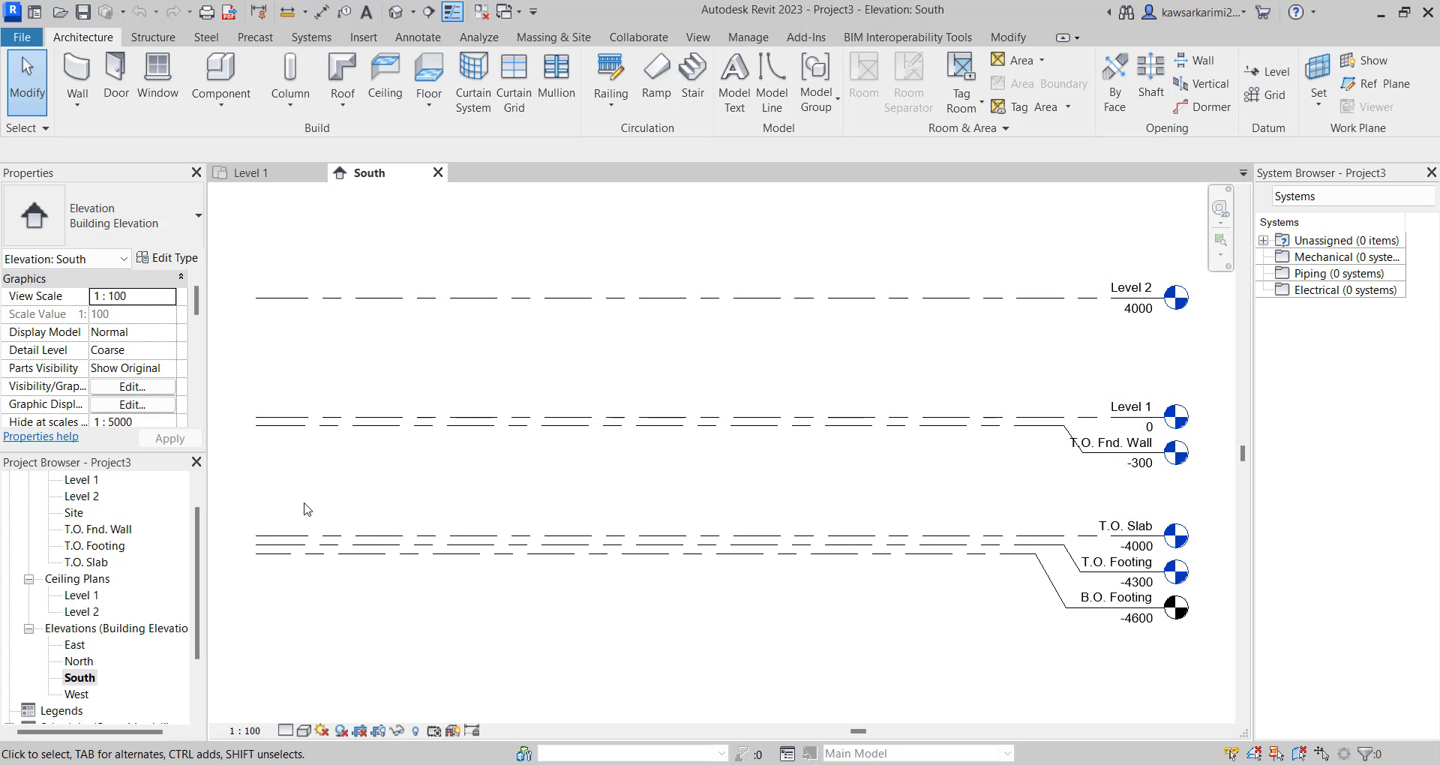
scroll(126, 562, up, 1)
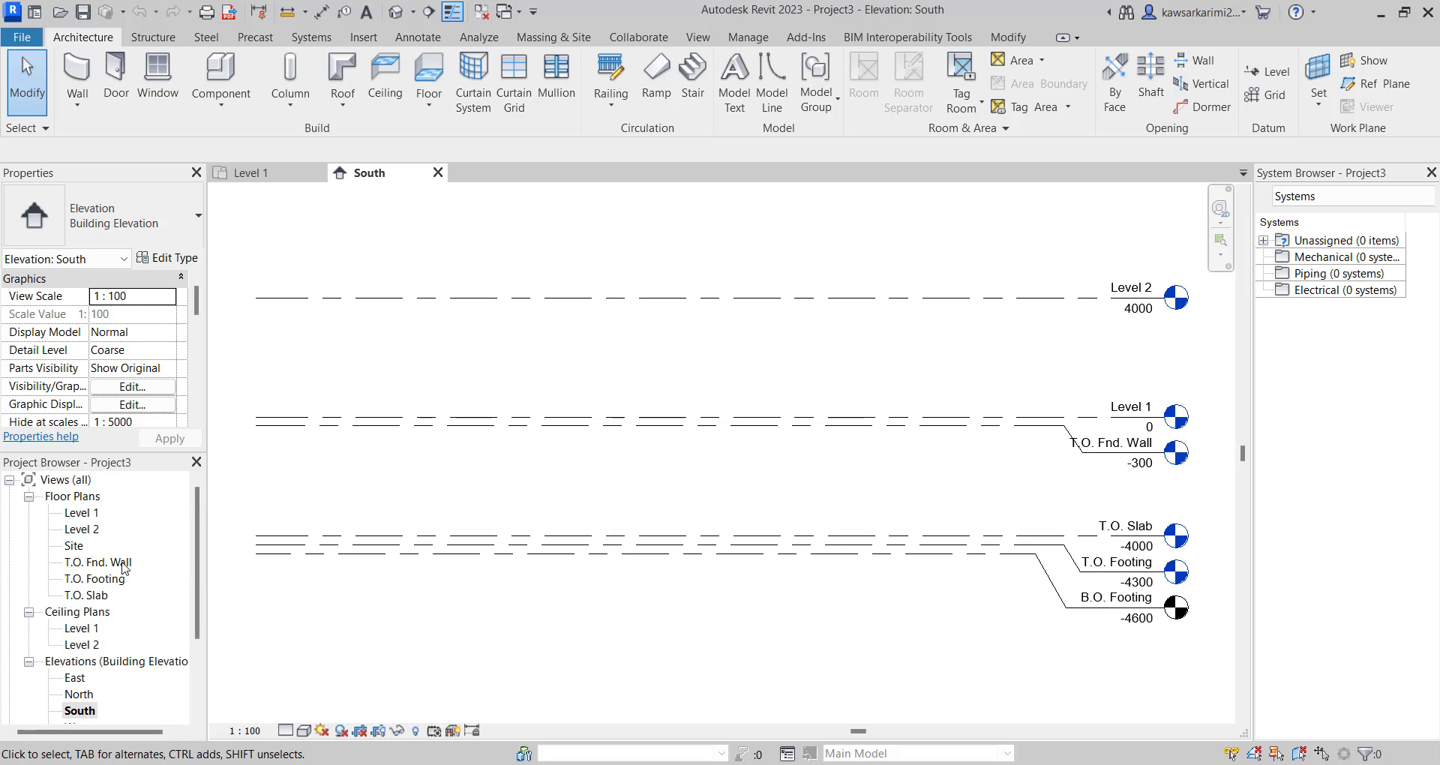
double_click(89, 513)
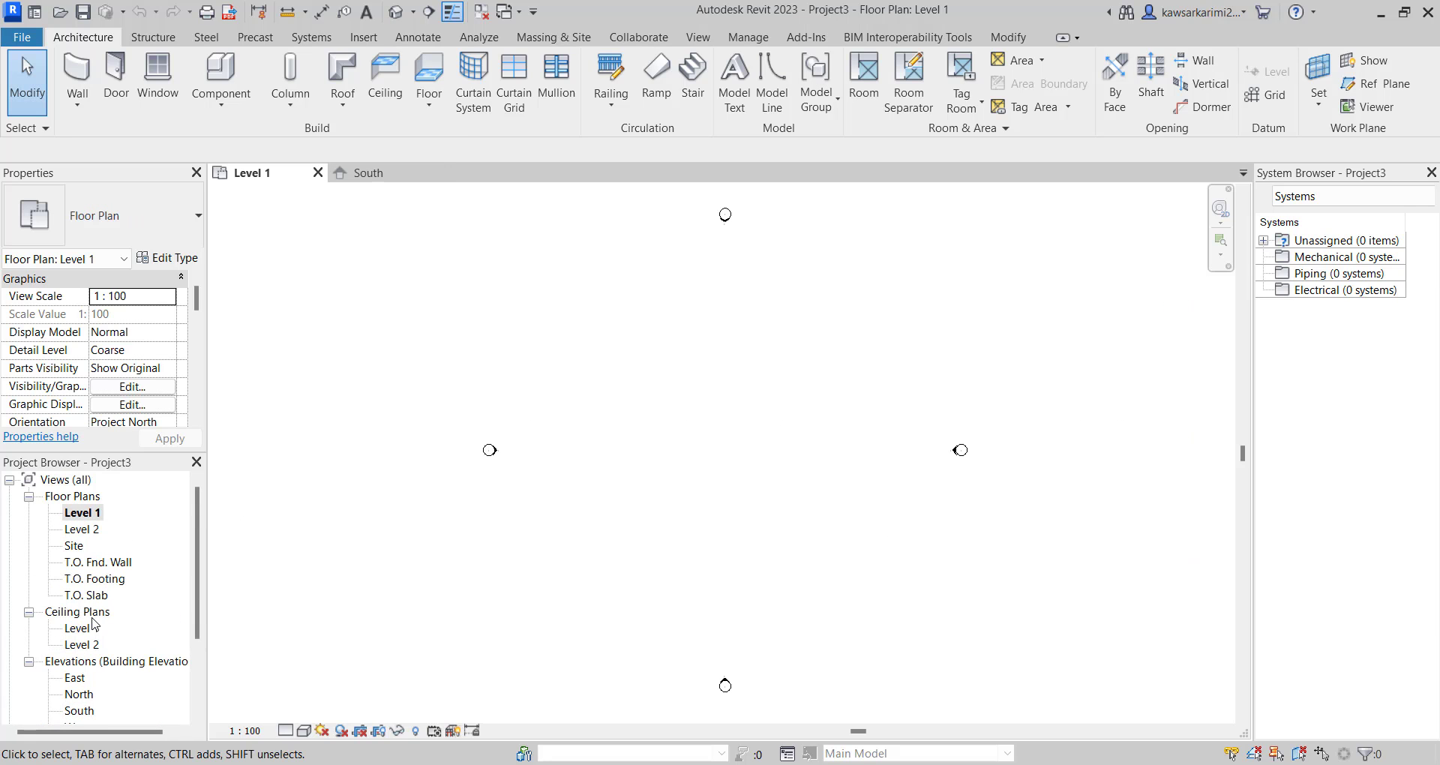
Draw a 24800 × 15800 rectangle of Generic – 200mm walls on Level 1.
click(76, 72)
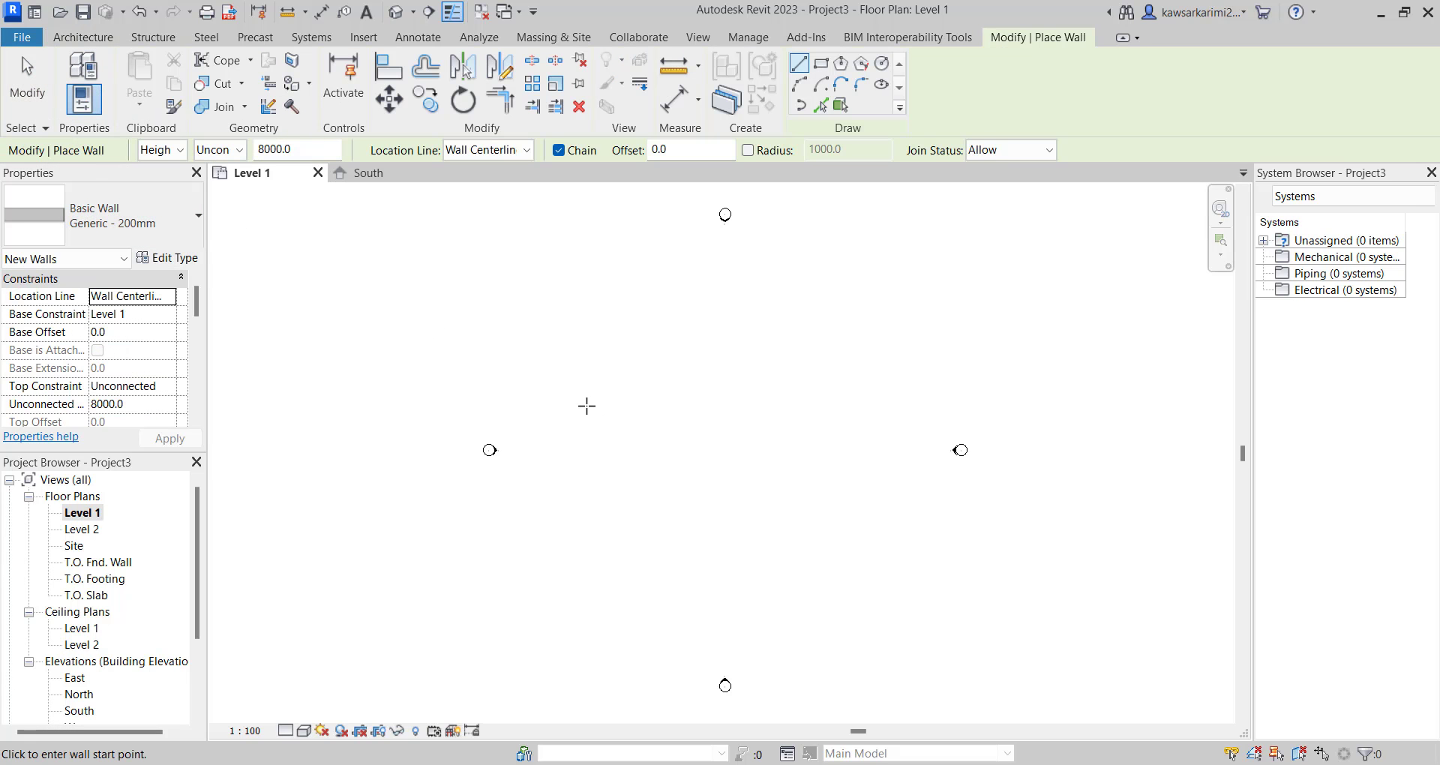
click(821, 63)
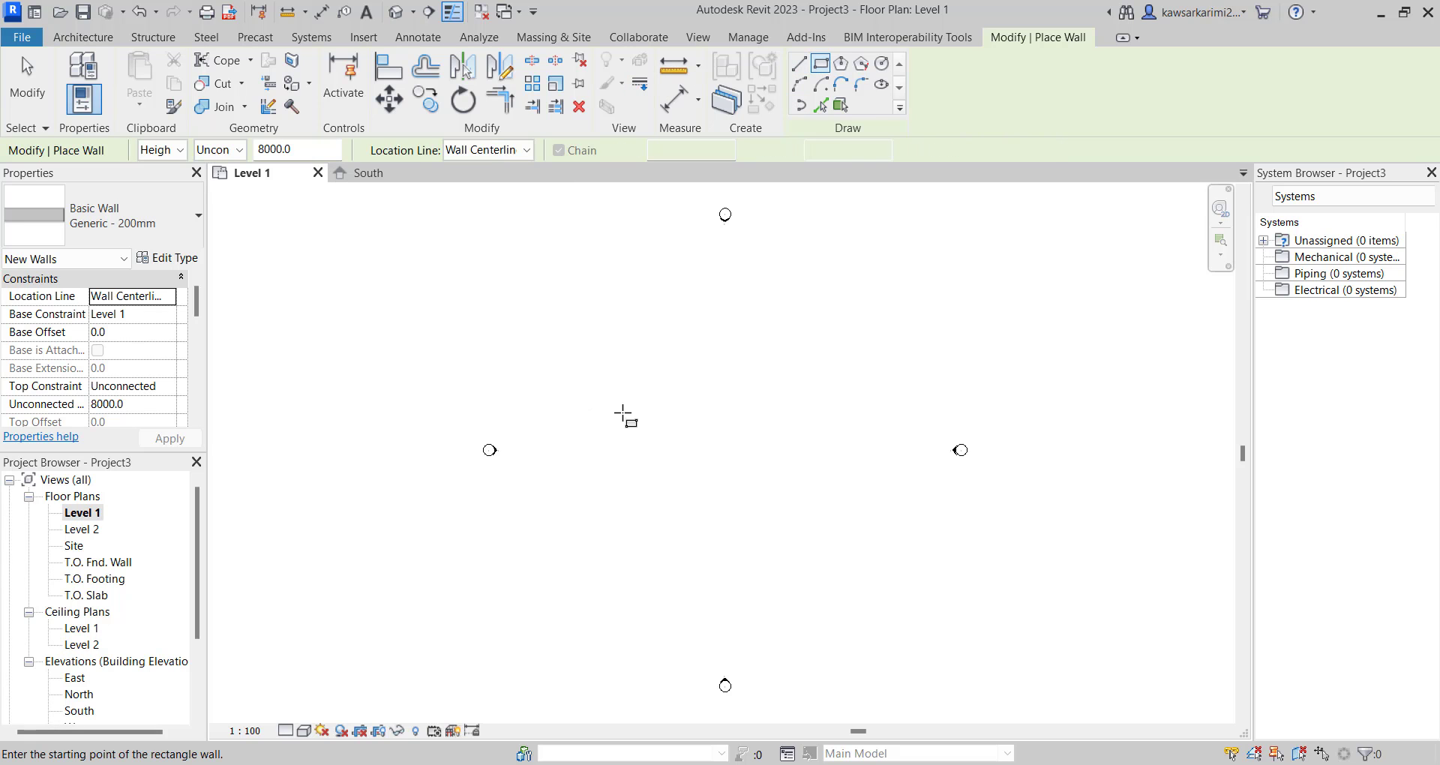
click(601, 397)
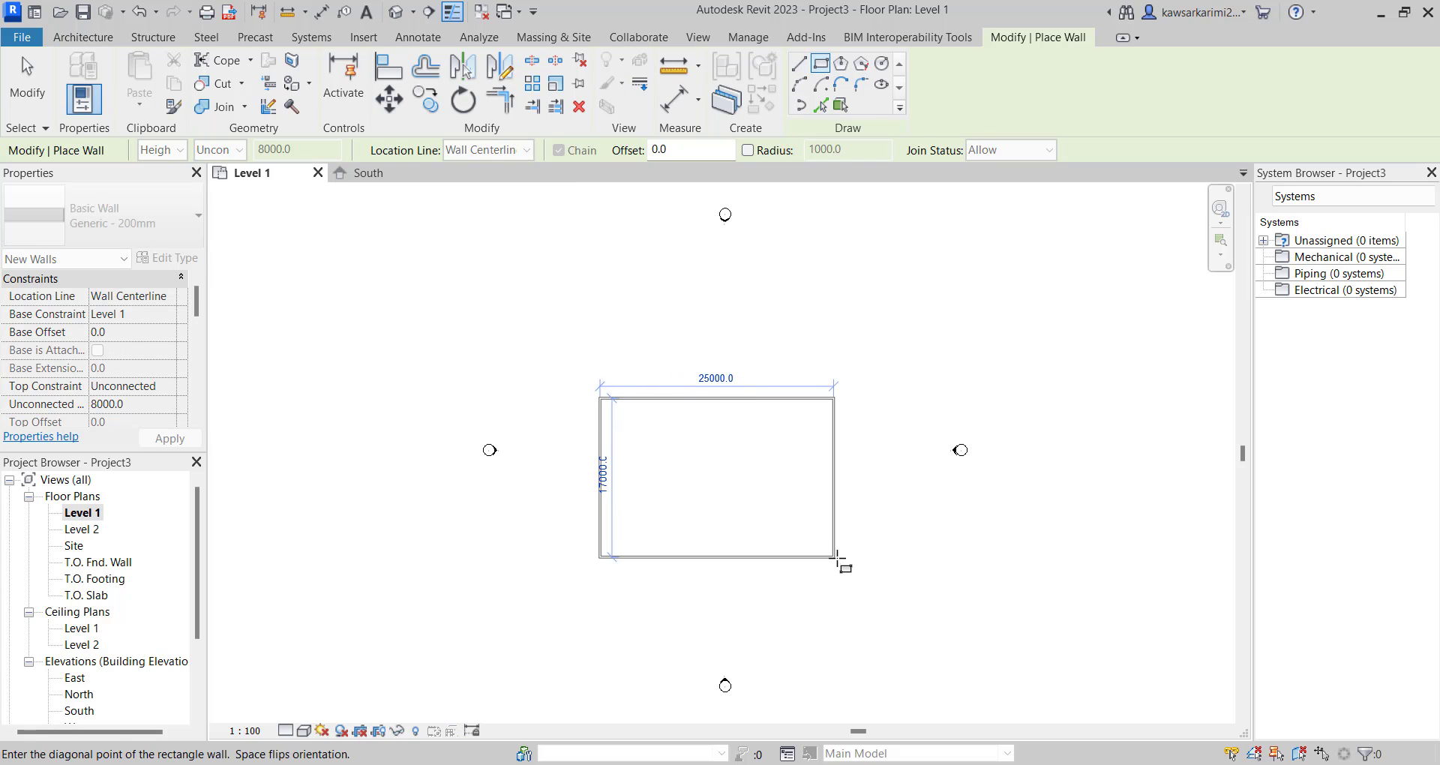
click(833, 547)
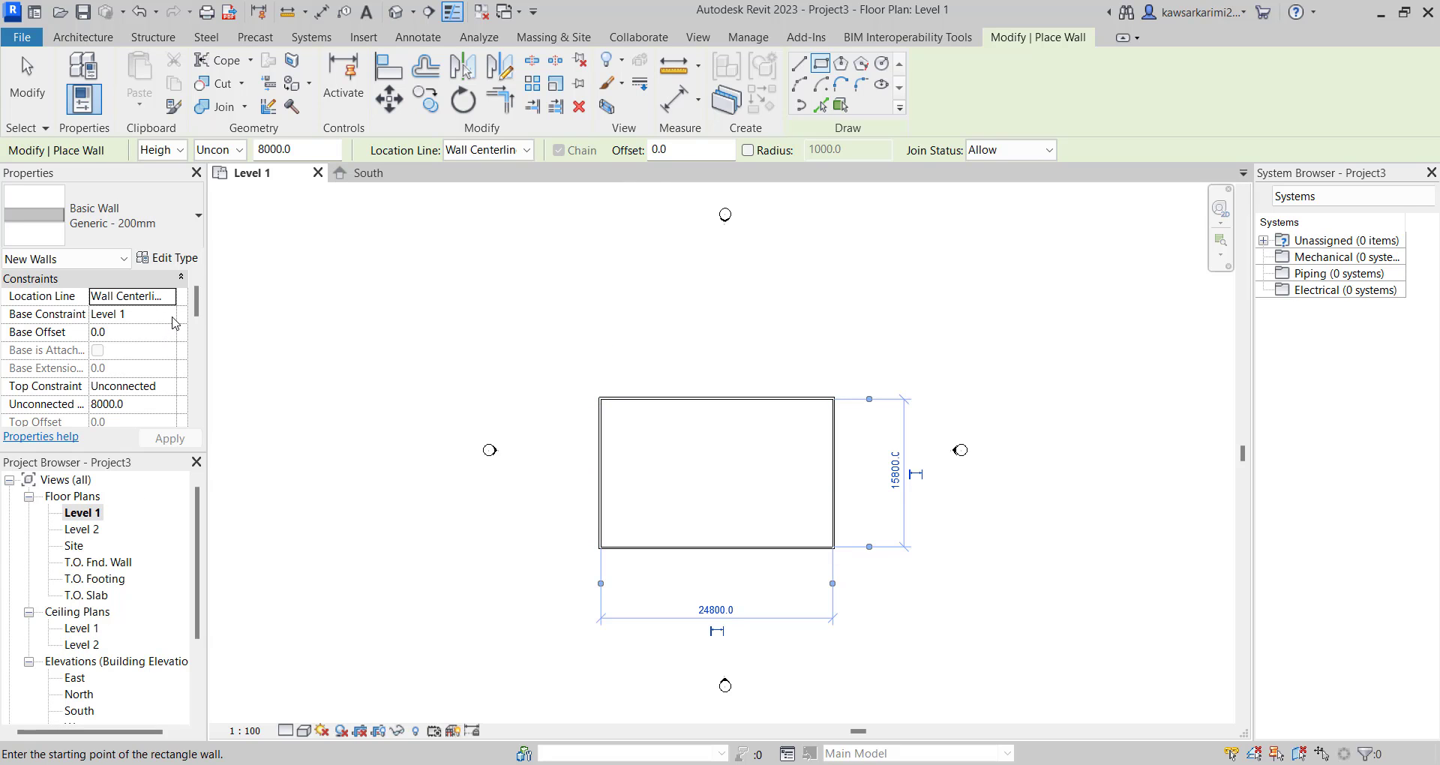
Set the walls' top constraint to 'Up to level: Level 2'.
click(171, 385)
click(168, 386)
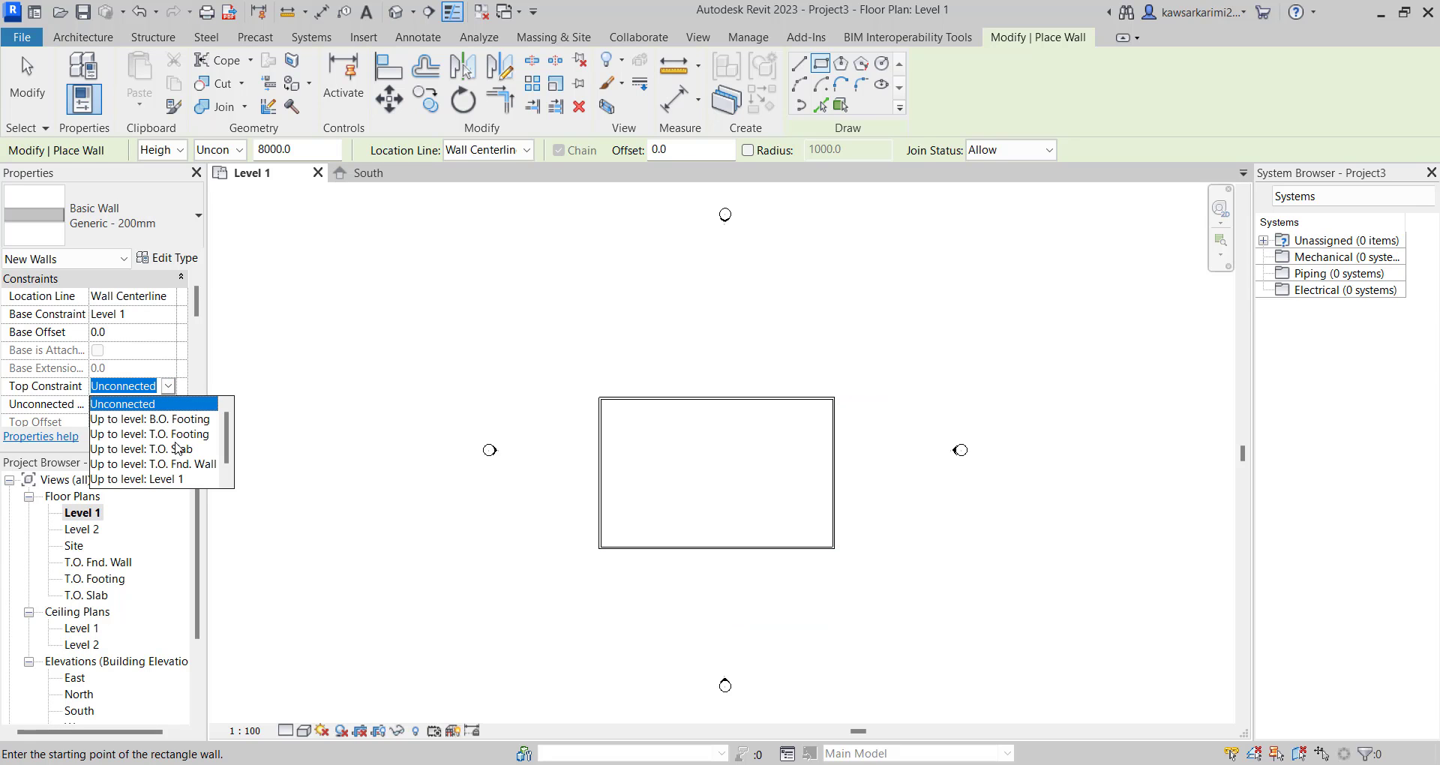
scroll(225, 480, down, 1)
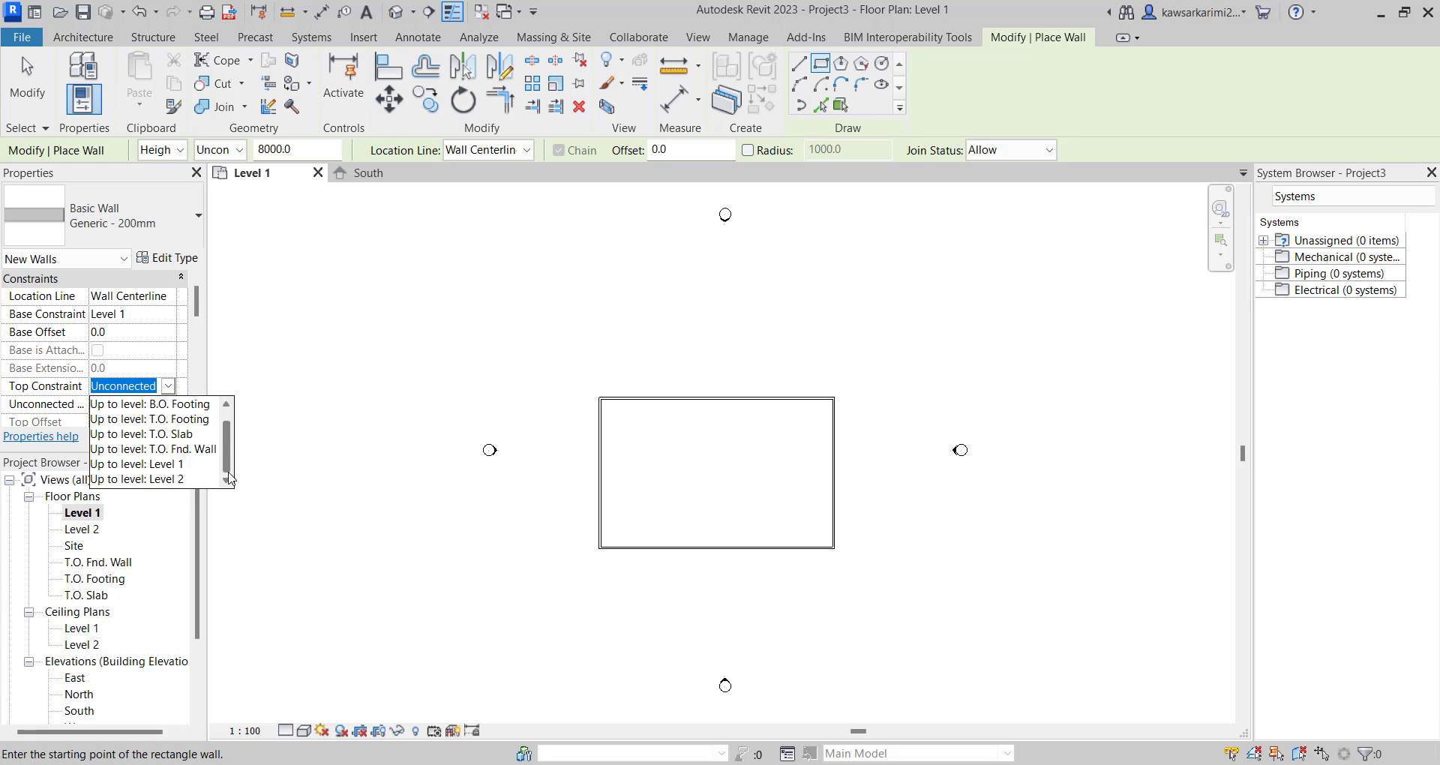
click(189, 478)
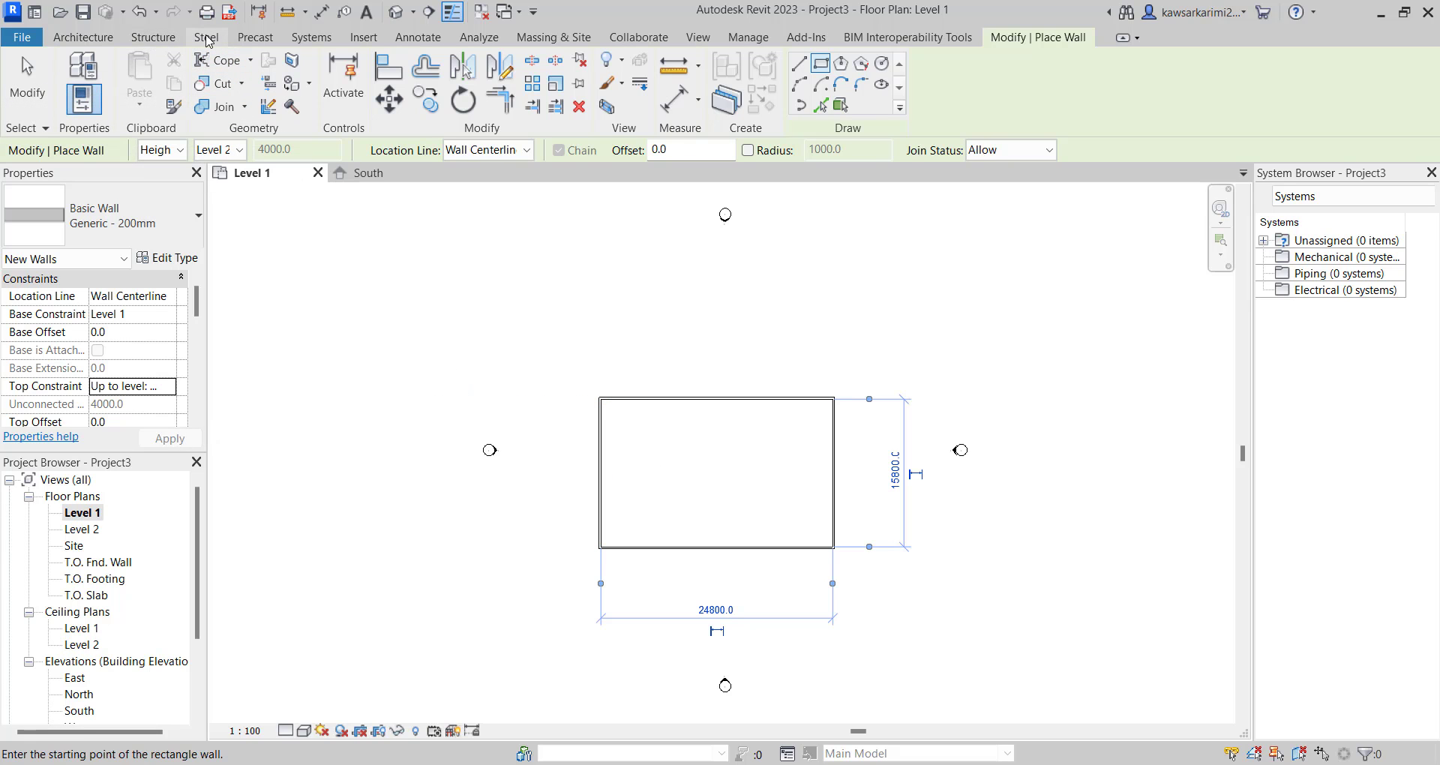
click(83, 37)
Place M_Window-Double-Hung 750 × 1200mm windows in the top and left walls.
click(159, 75)
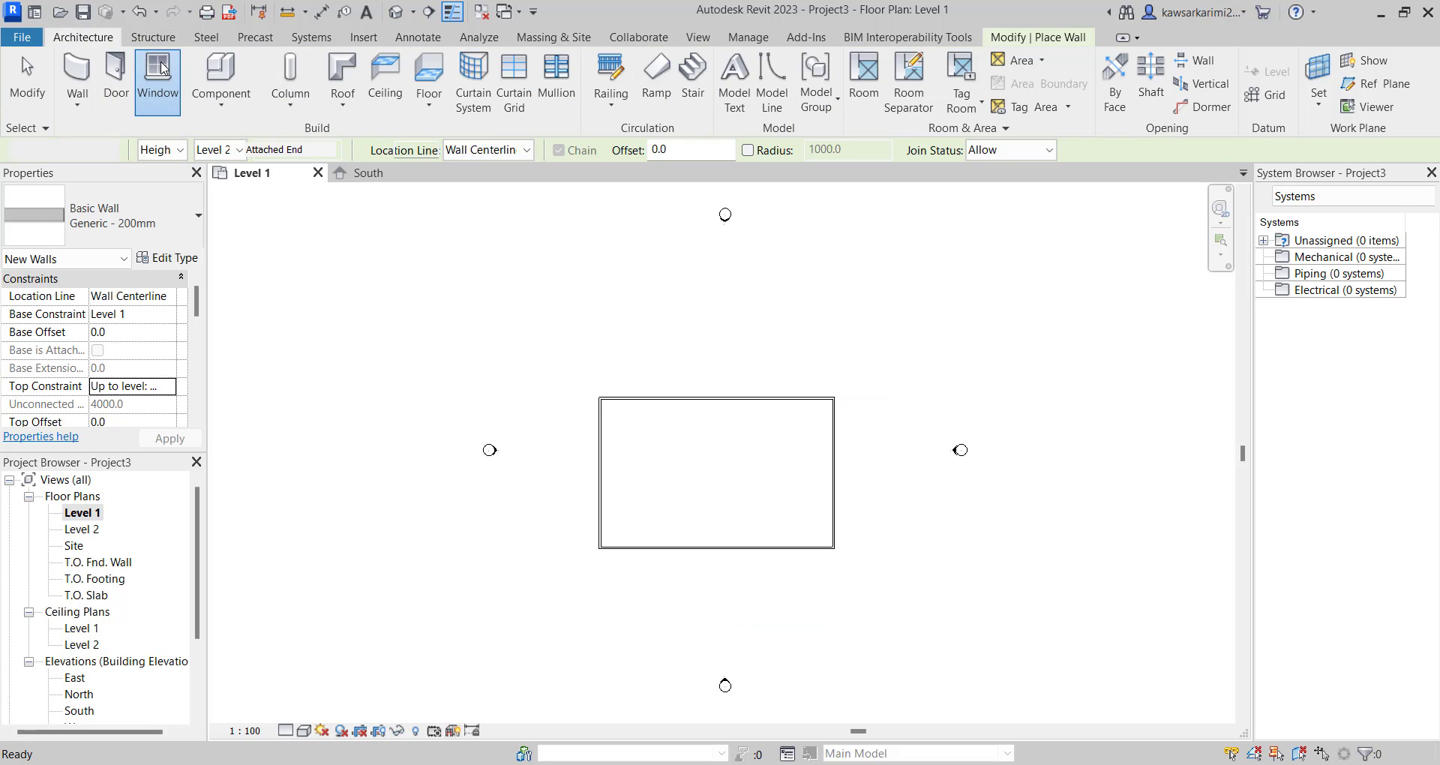
click(150, 223)
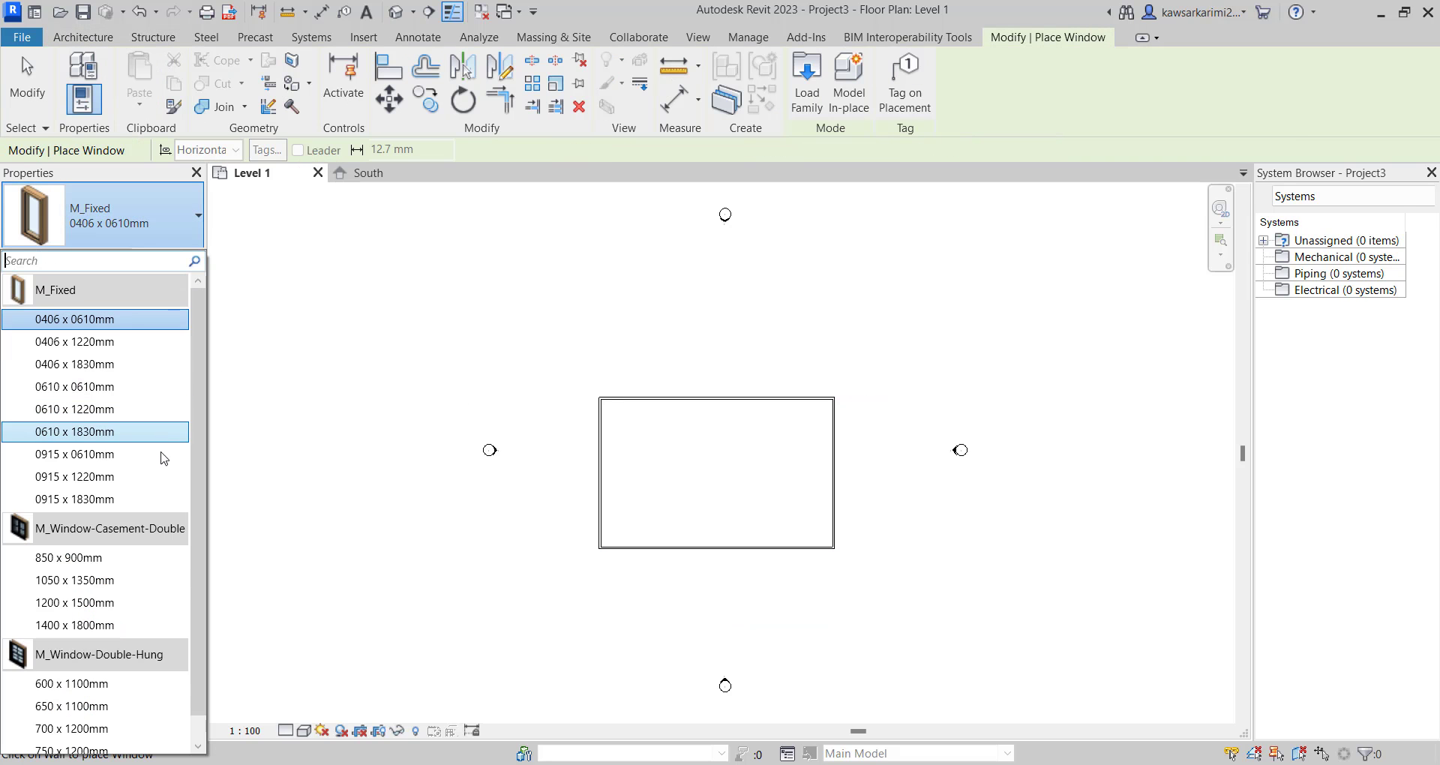
scroll(112, 570, down, 2)
click(109, 584)
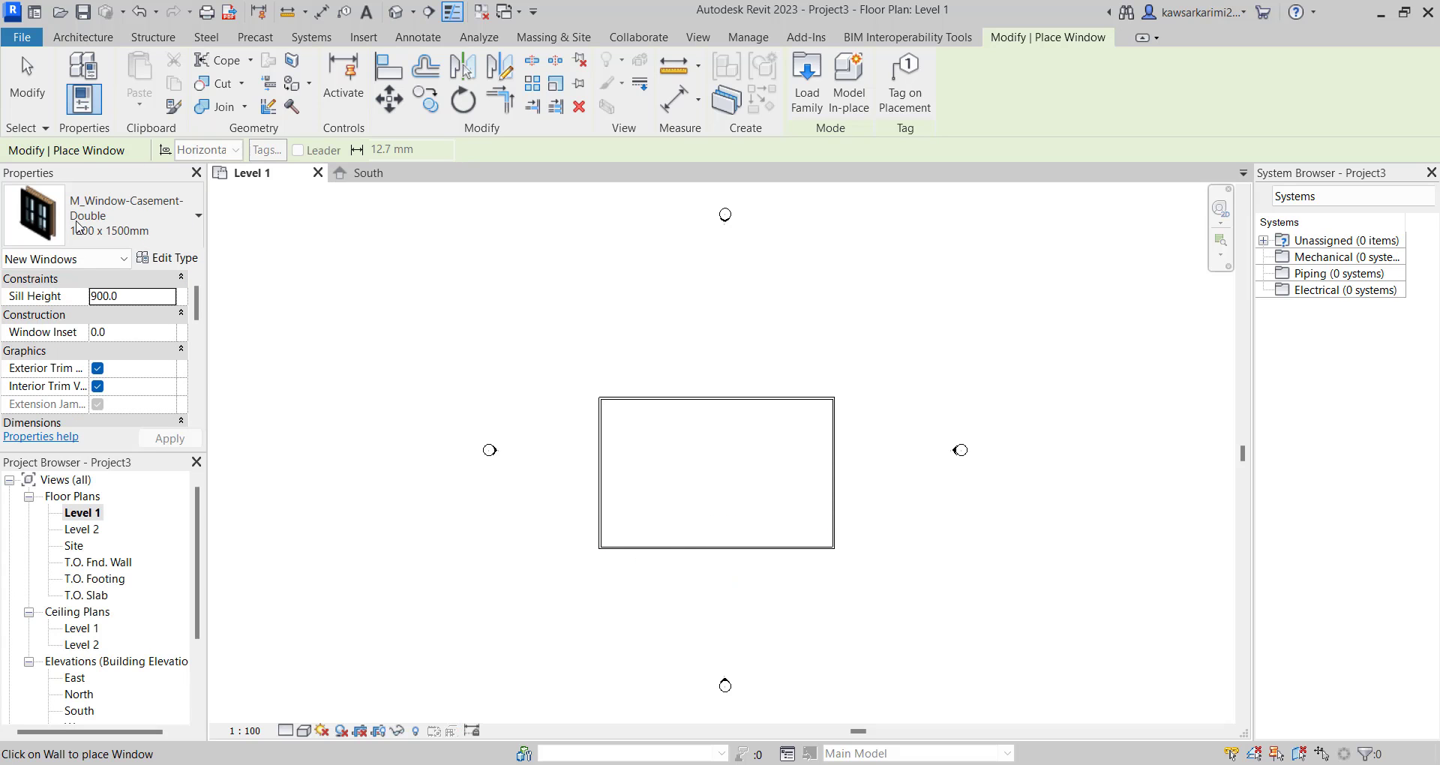
click(120, 218)
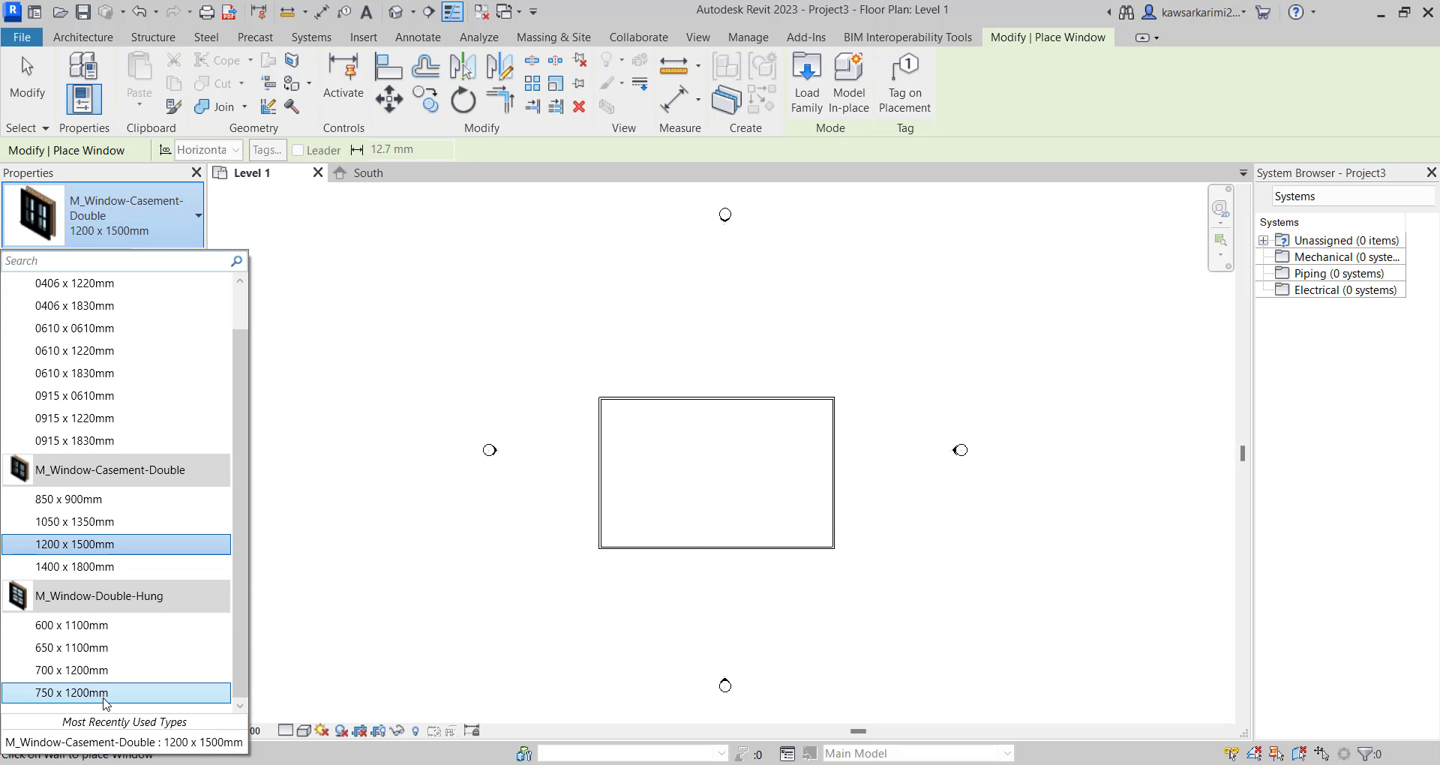
click(105, 693)
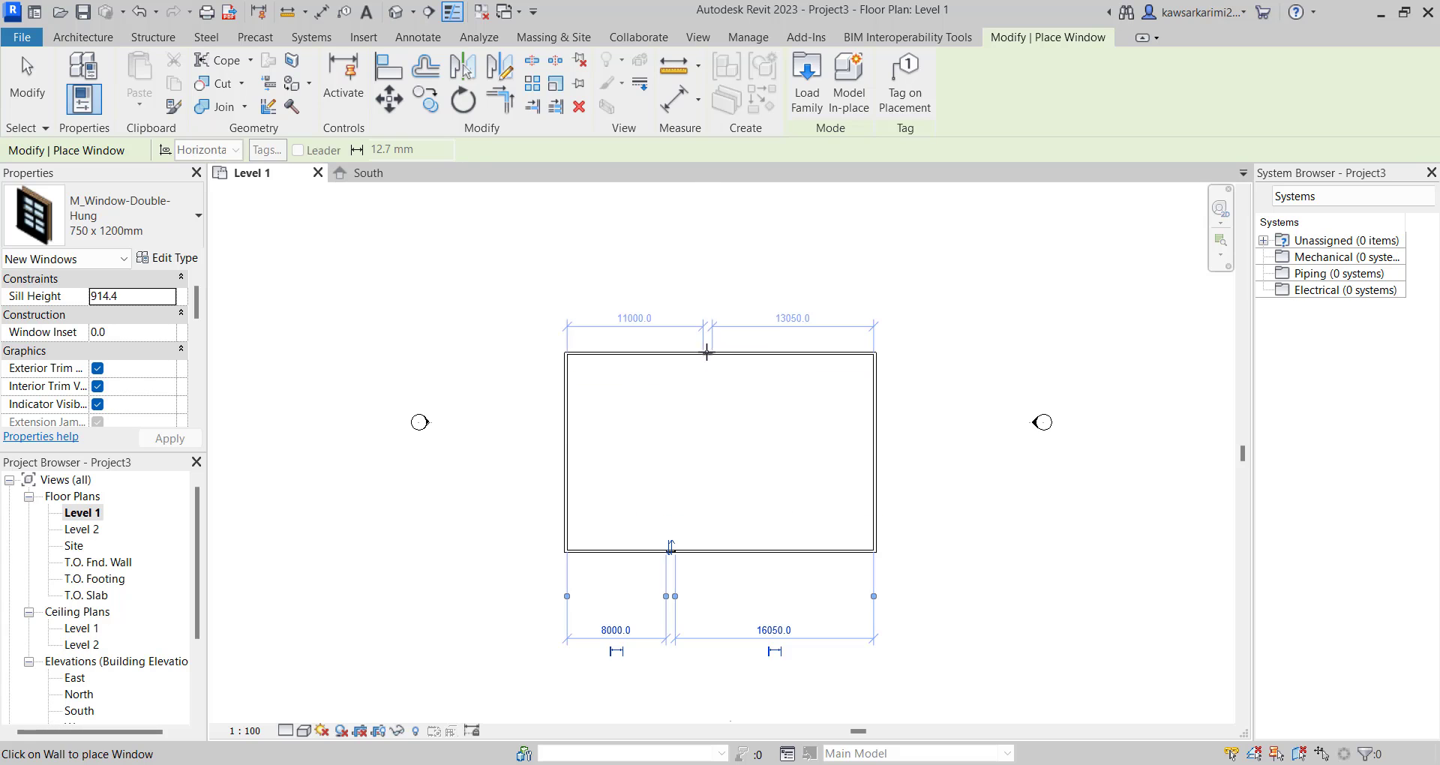
click(707, 352)
click(566, 453)
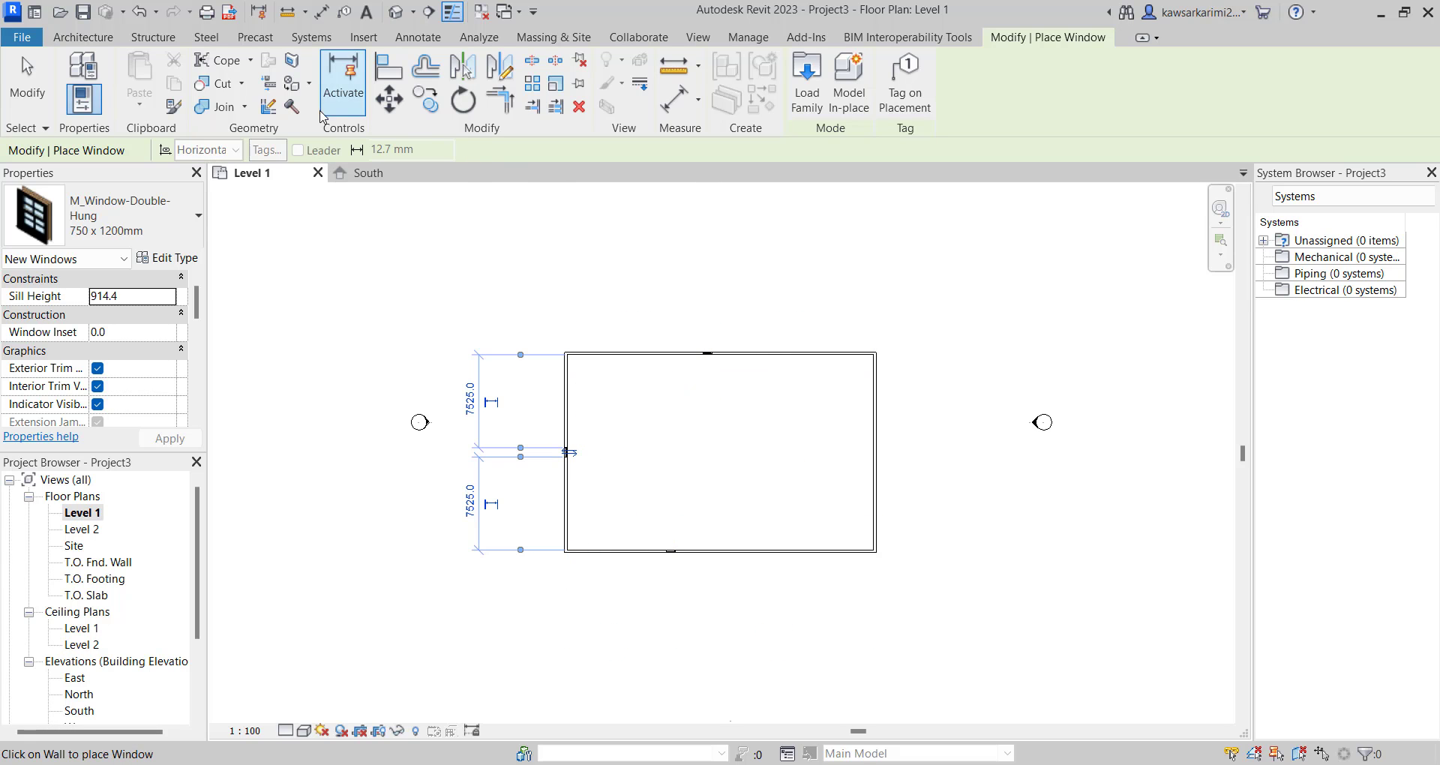
Place an M_Single-Flush 0915 × 2134mm door at the middle of the right wall.
click(82, 37)
click(112, 71)
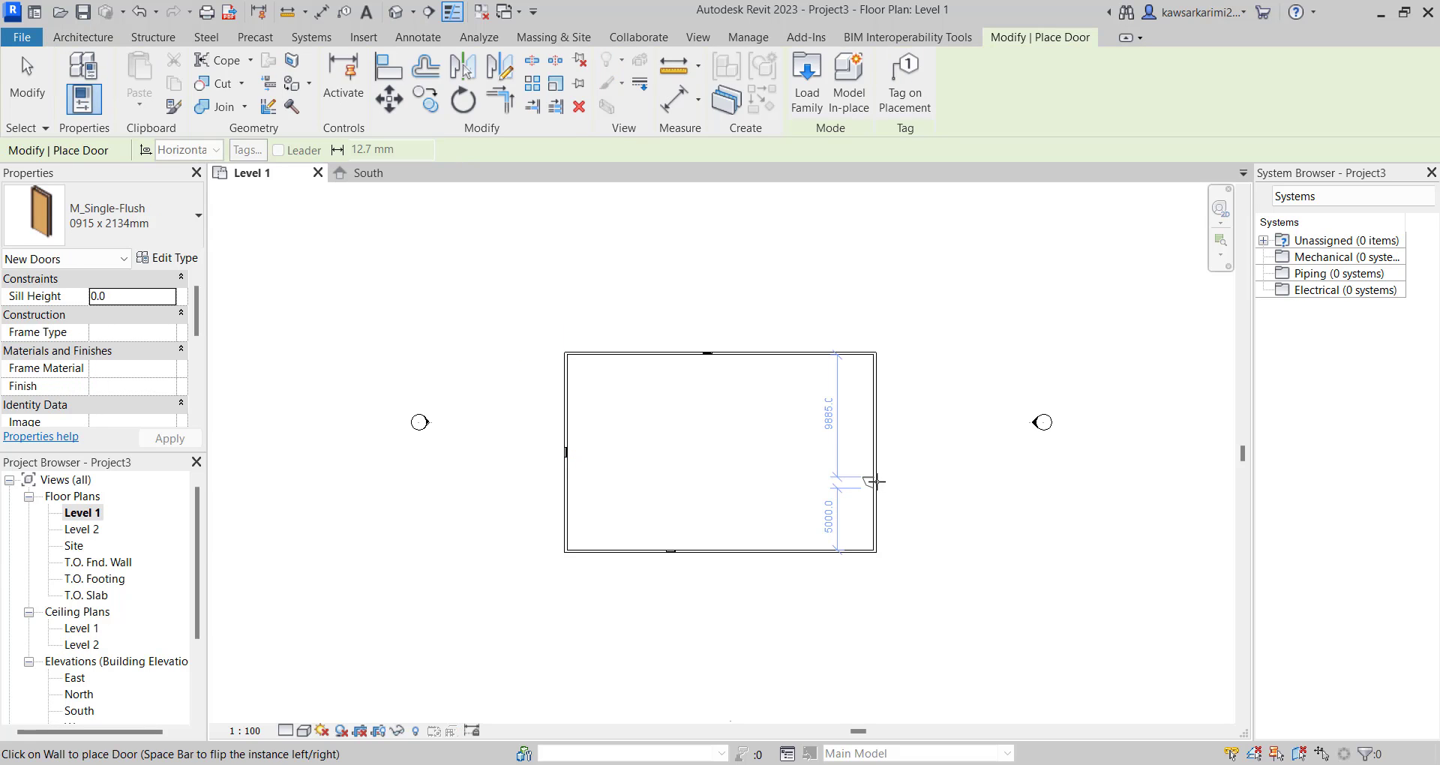
click(868, 450)
click(113, 37)
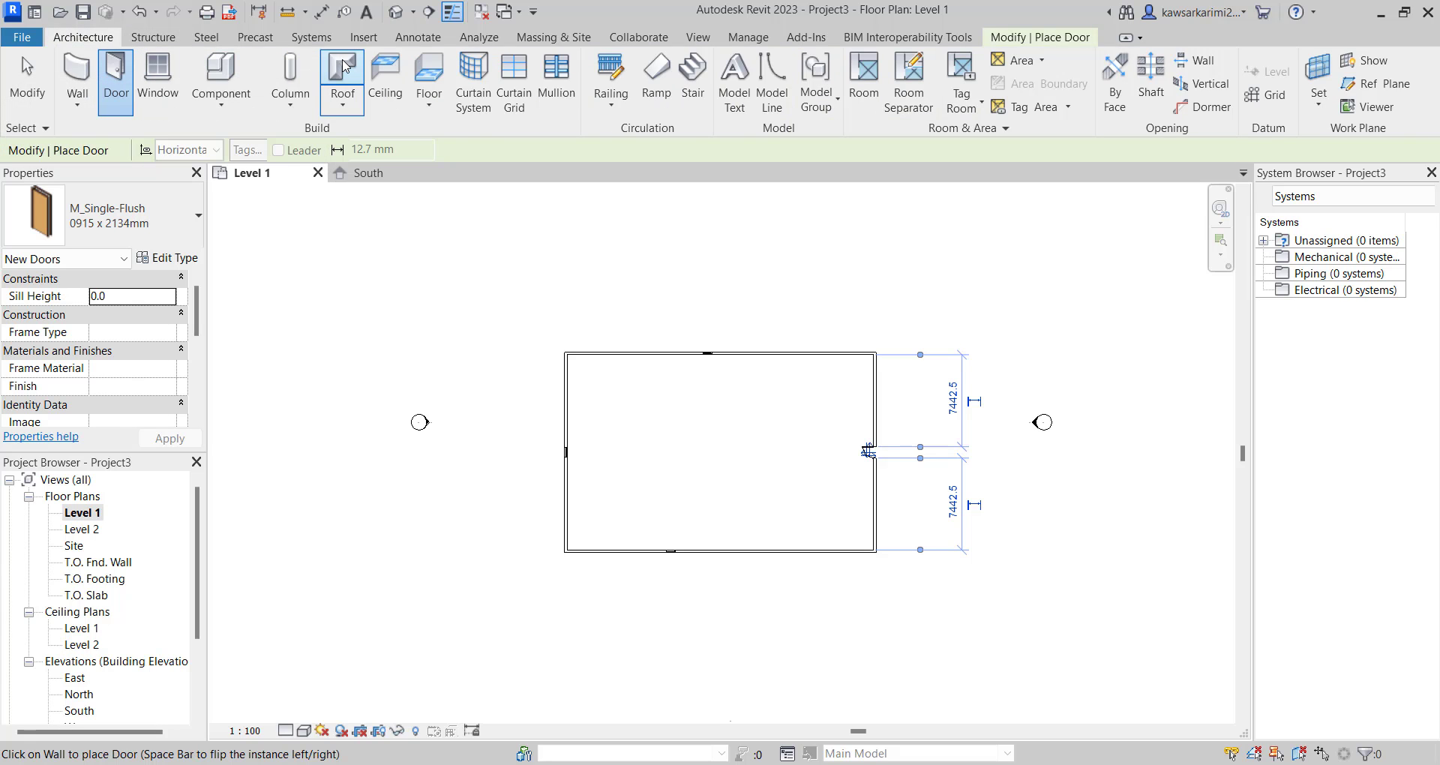
click(342, 69)
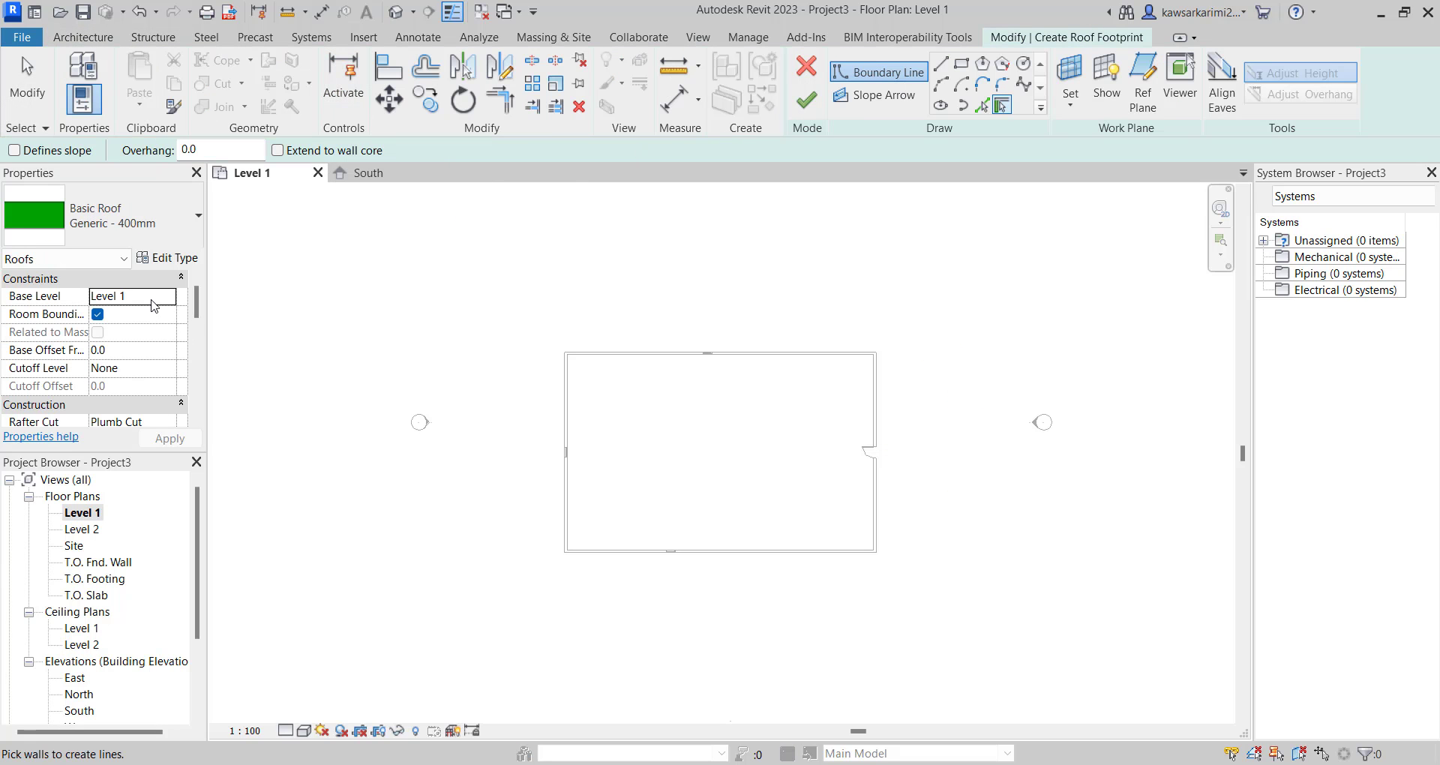
Sketch a rectangular Generic 400mm roof footprint at Level 2 over the walls and attach the walls.
click(154, 306)
click(168, 296)
click(148, 388)
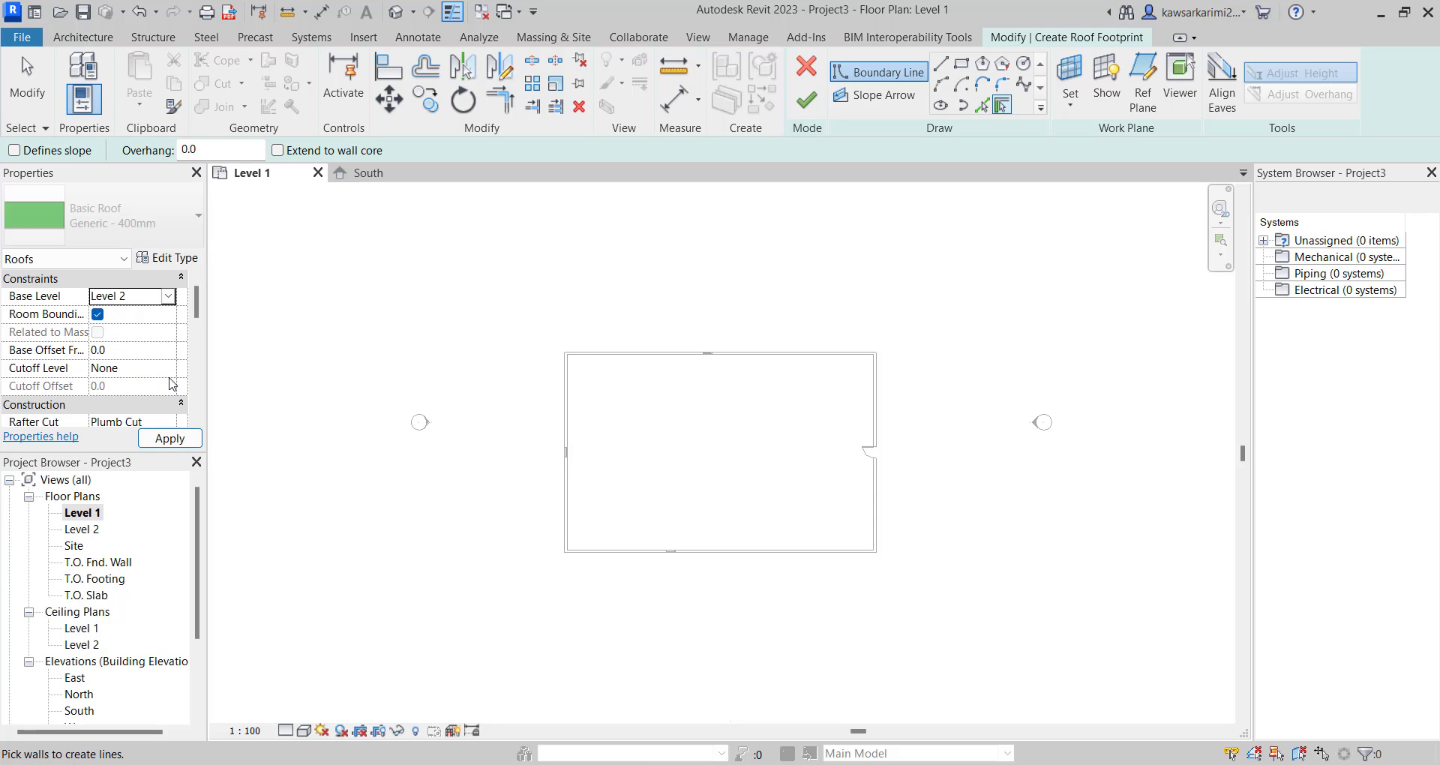
click(962, 63)
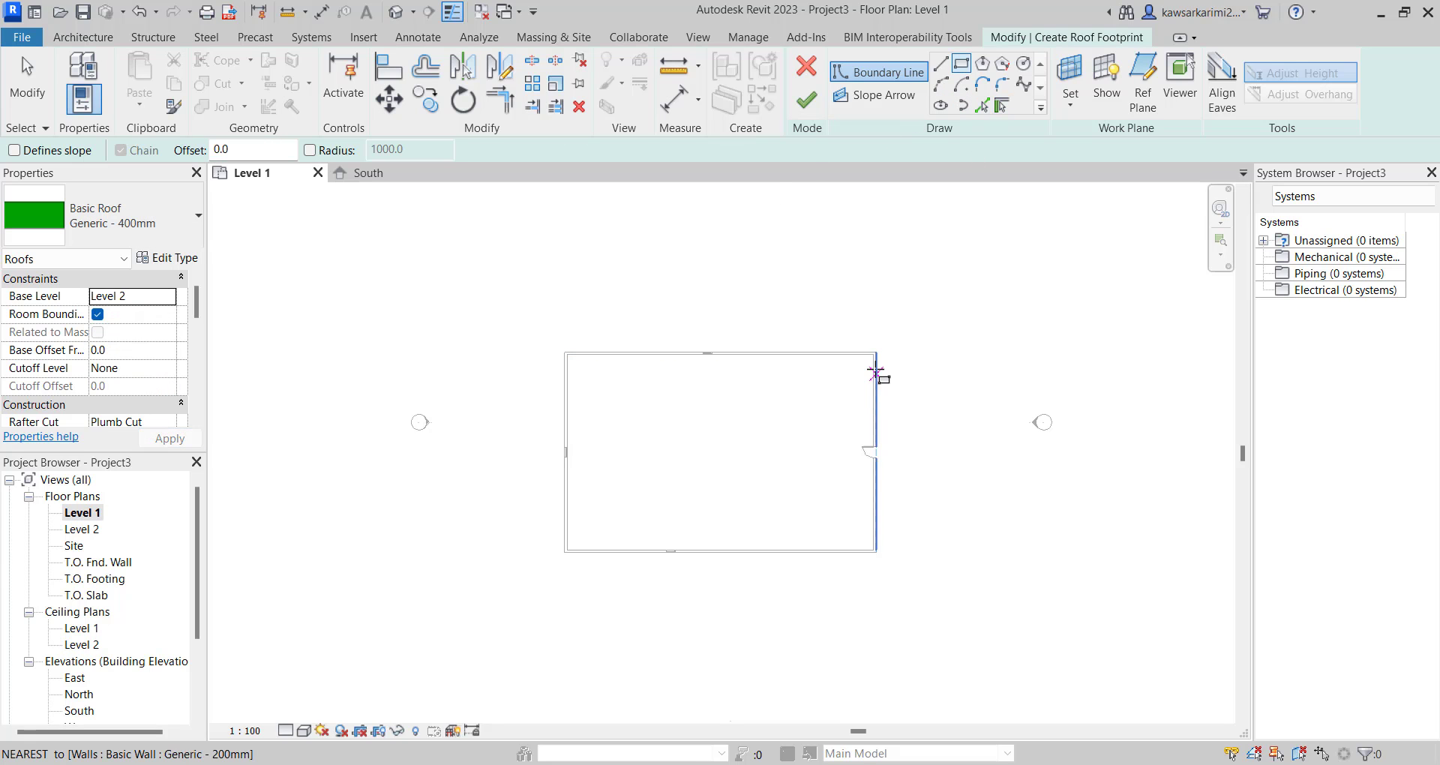
click(874, 355)
click(566, 551)
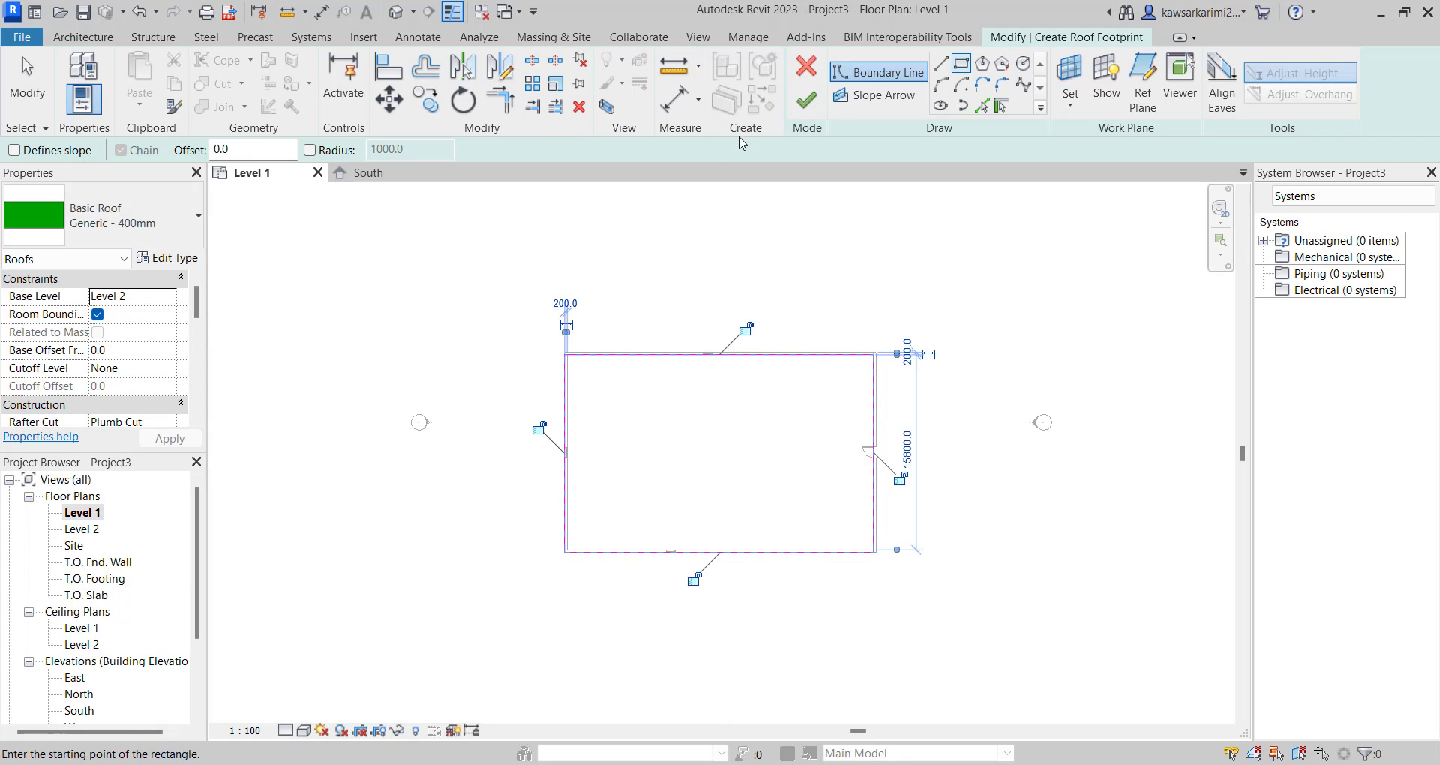
click(821, 103)
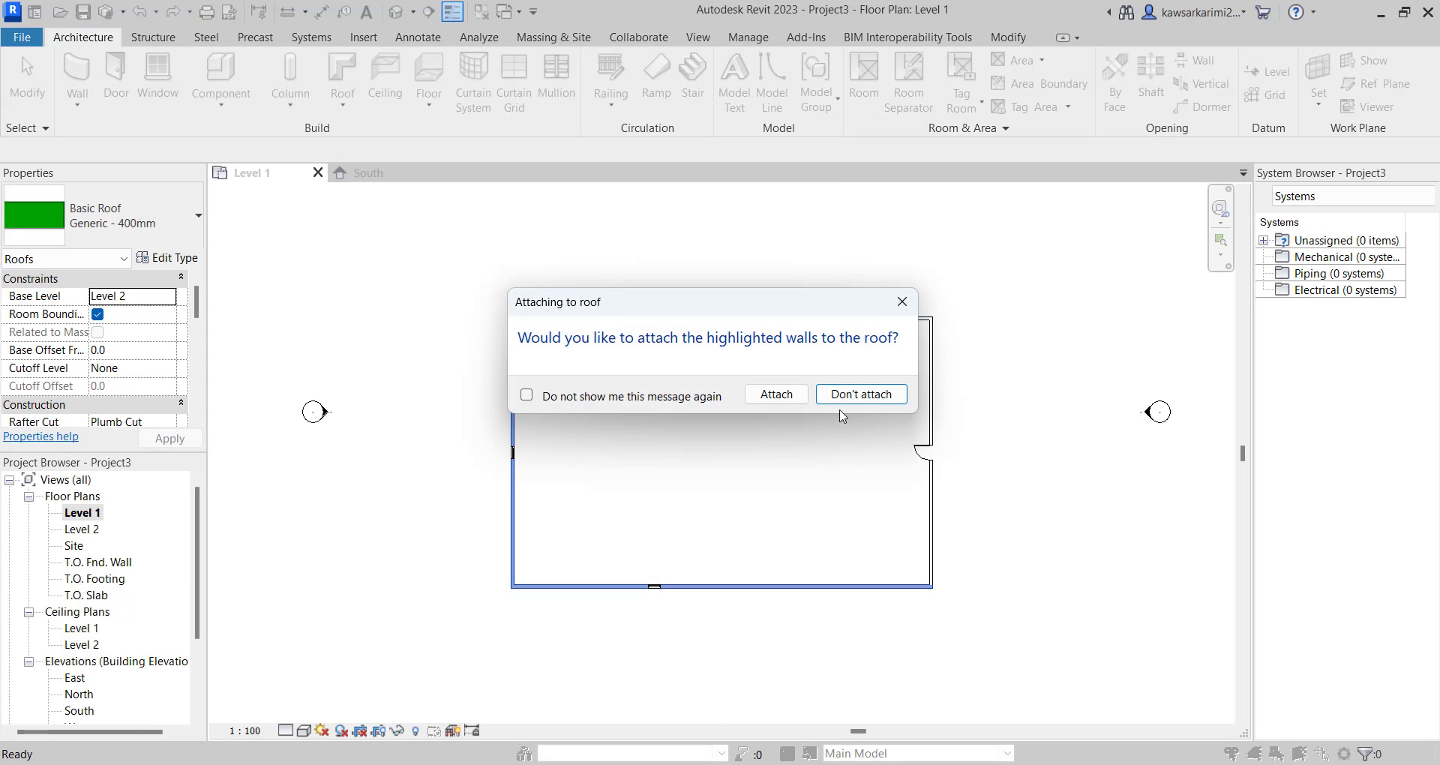
click(795, 396)
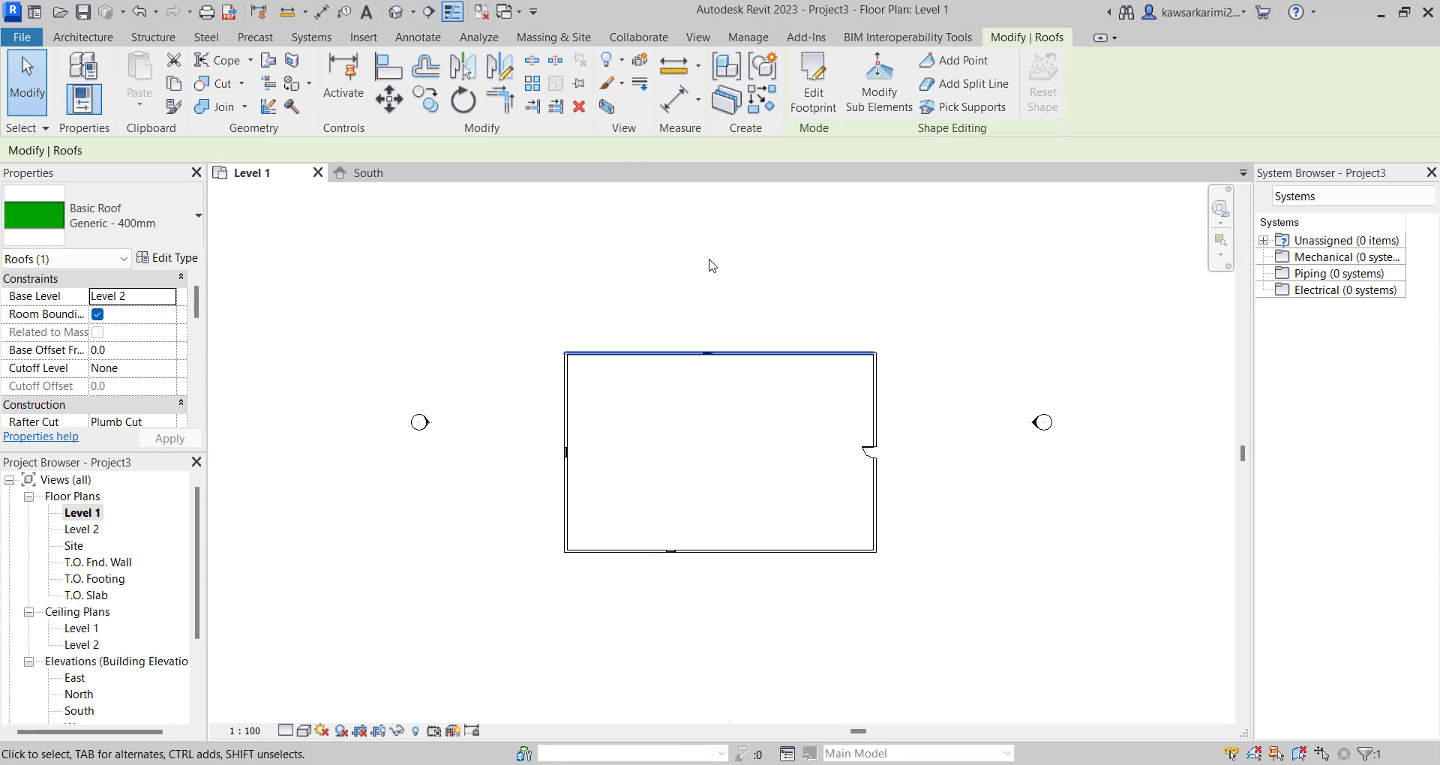
click(395, 11)
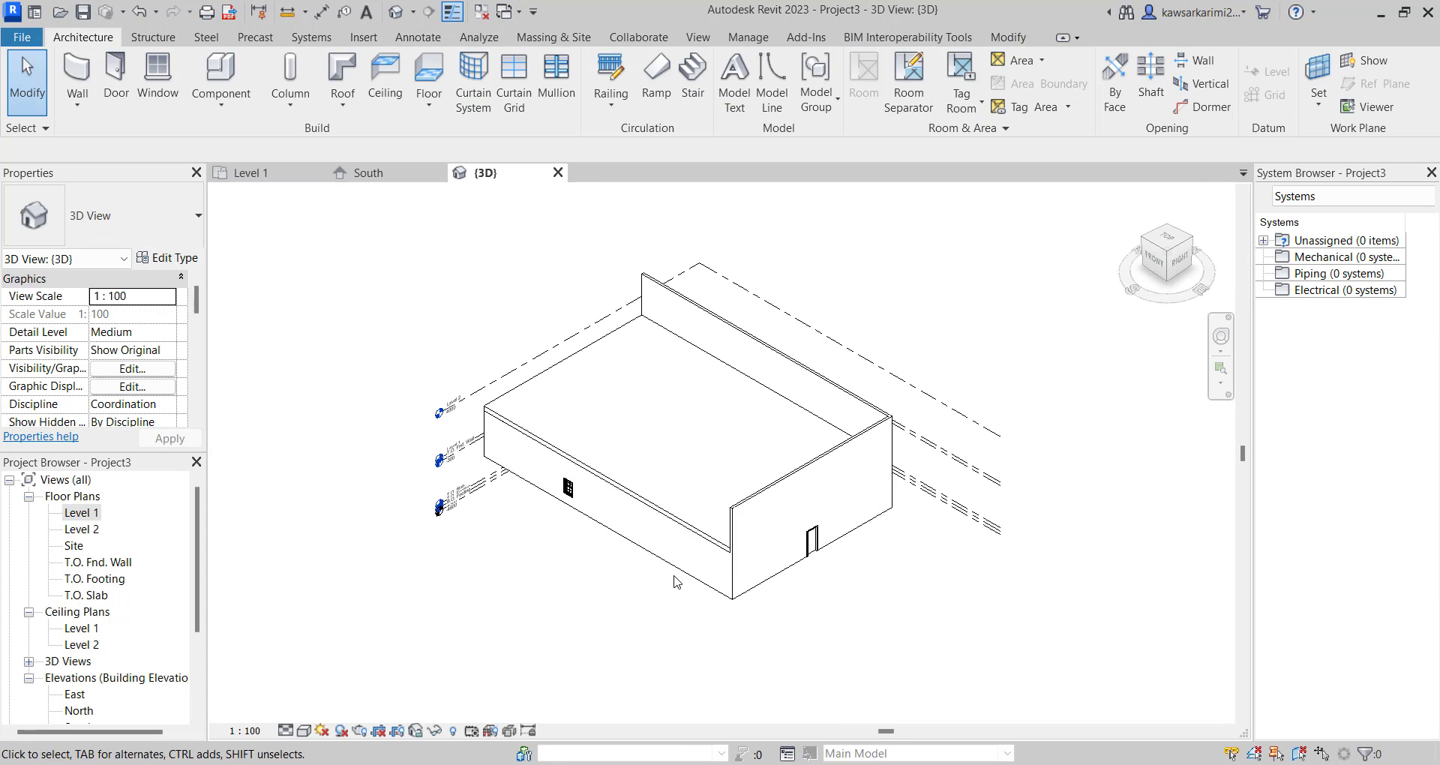
Constrain the tops of the tall right and back walls to Level 2.
click(798, 475)
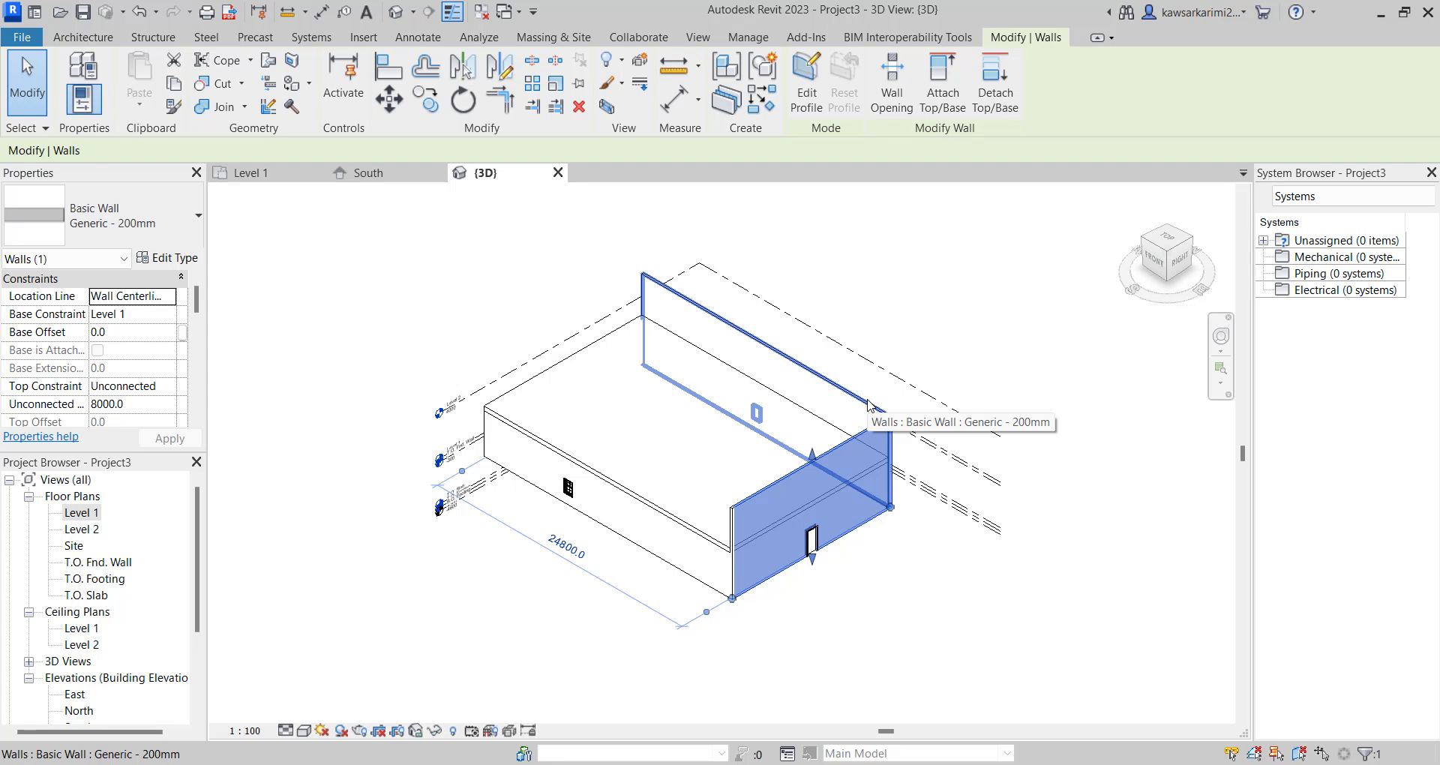
ctrl+click(869, 405)
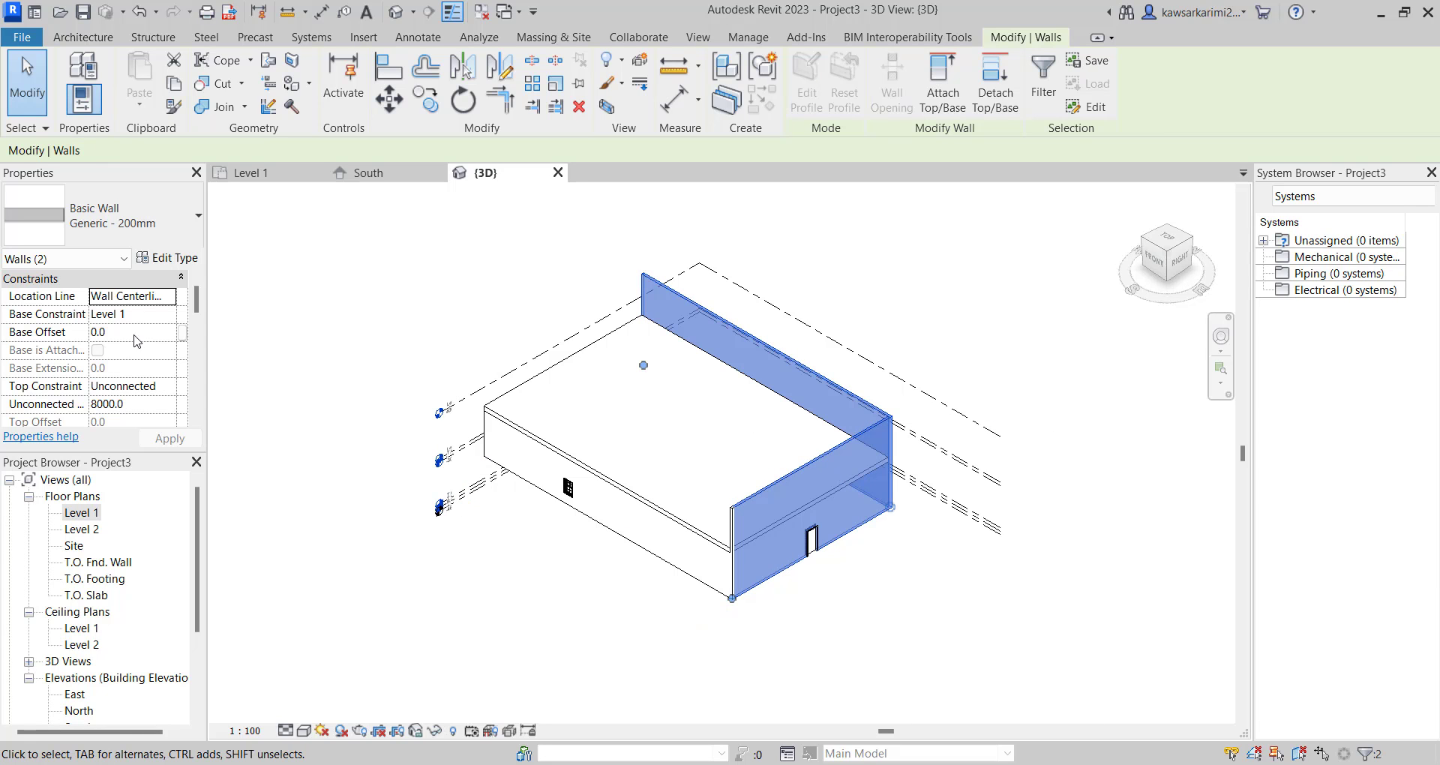
click(173, 386)
click(168, 385)
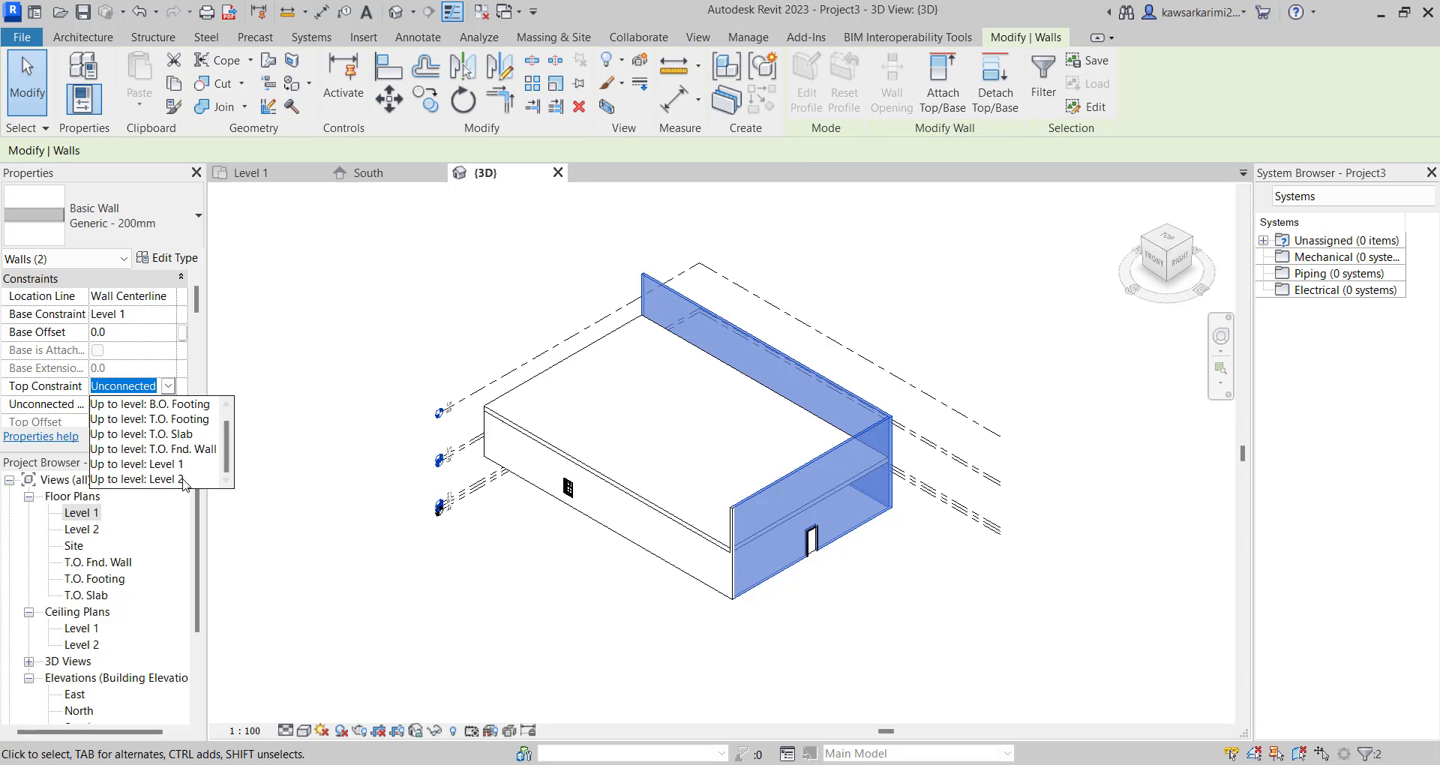
click(185, 480)
click(622, 637)
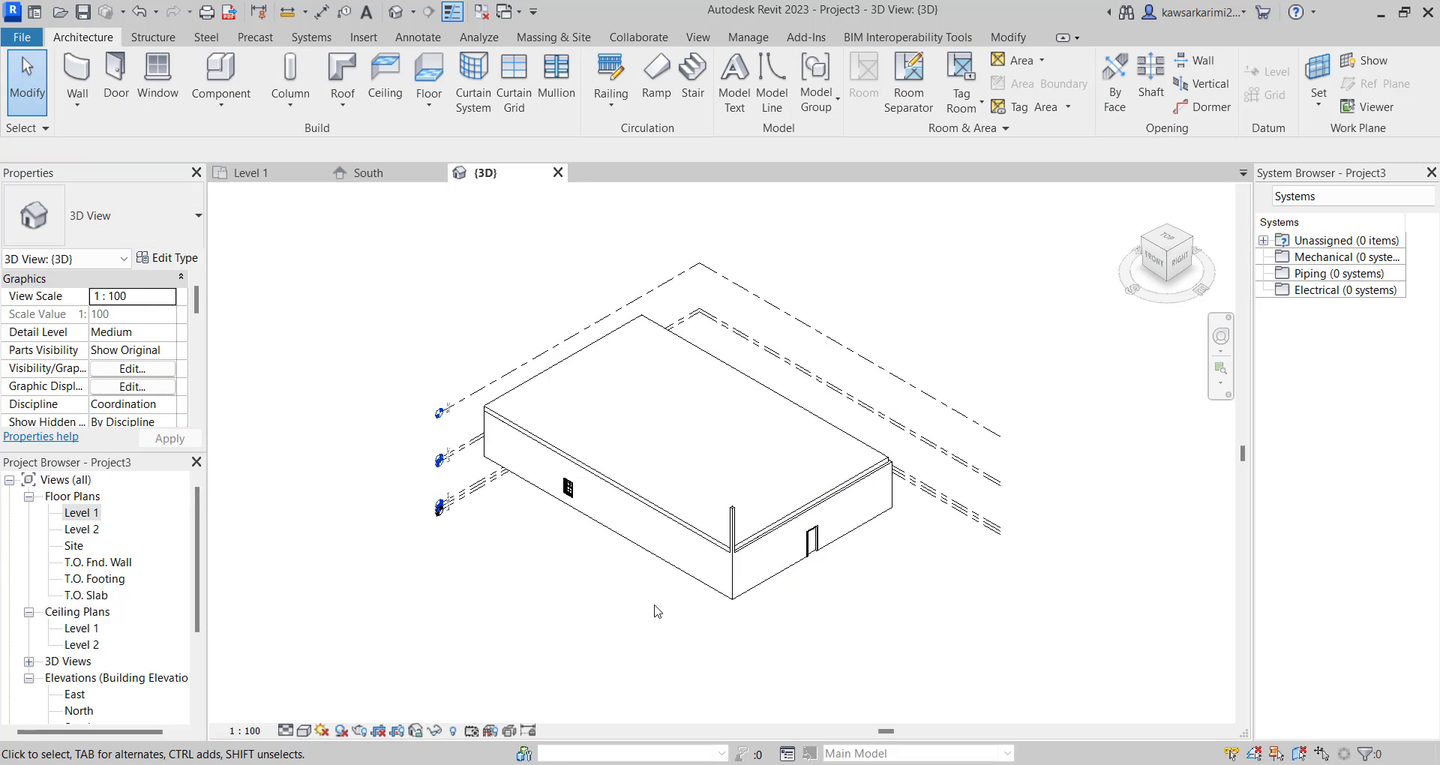
Constrain the front wall's top to Level 2 so it stops at the roof.
click(735, 521)
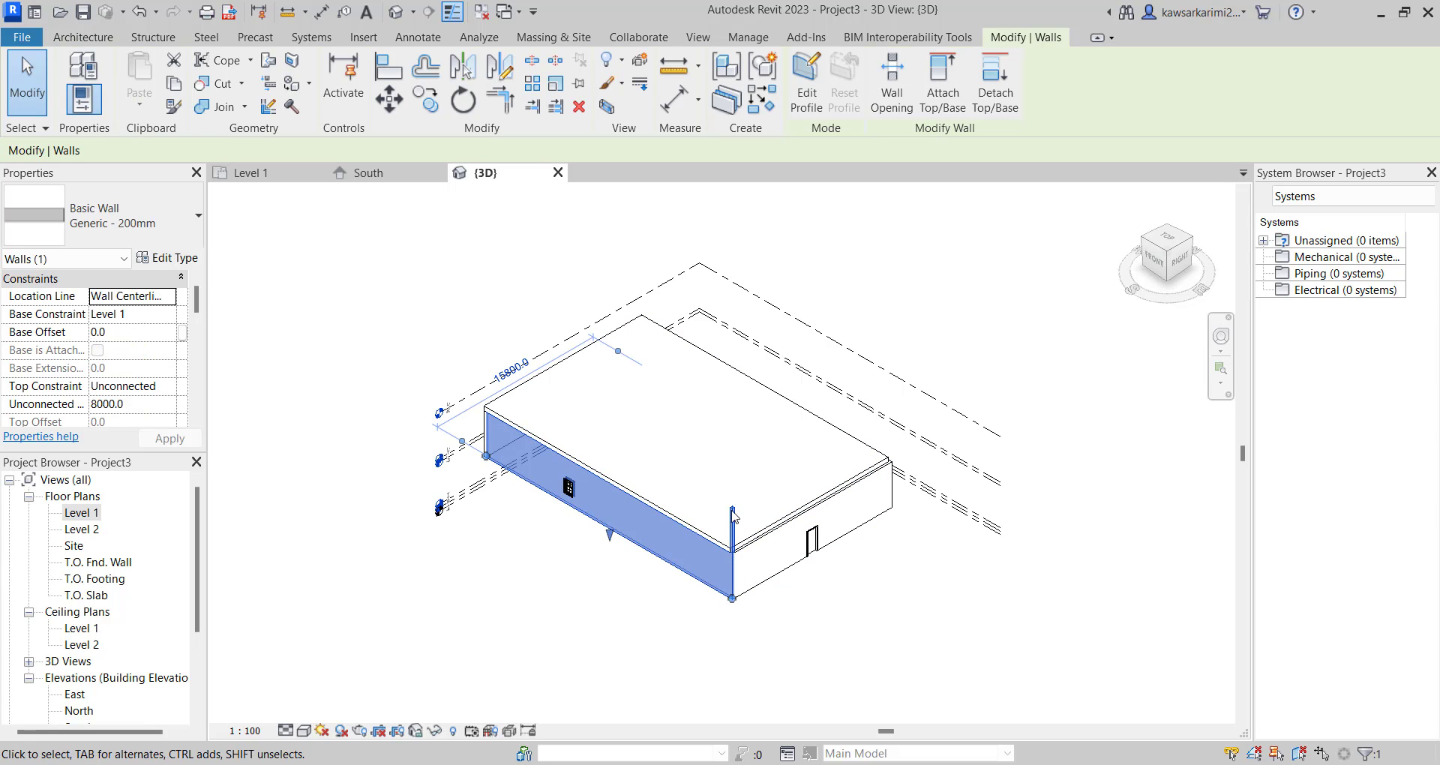
scroll(733, 504, up, 5)
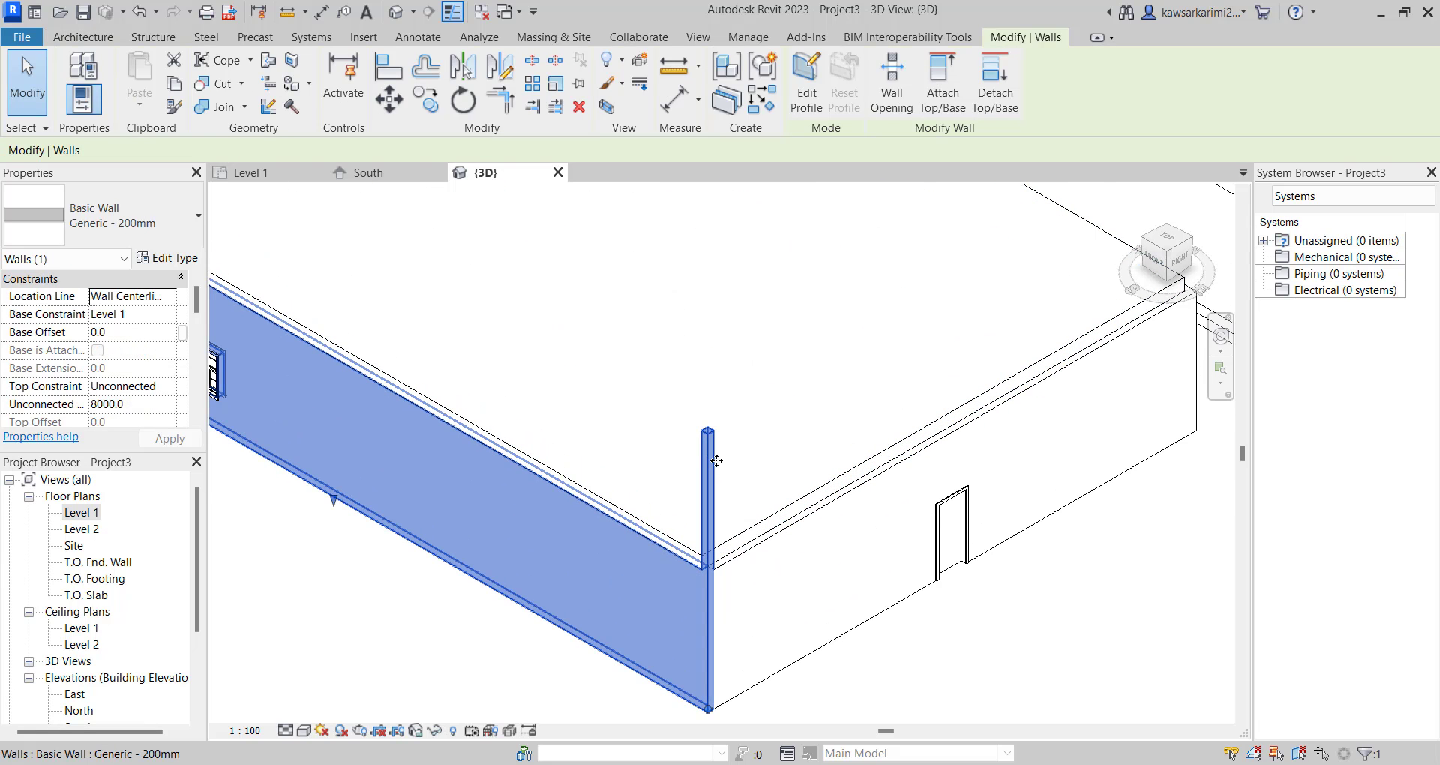
click(172, 386)
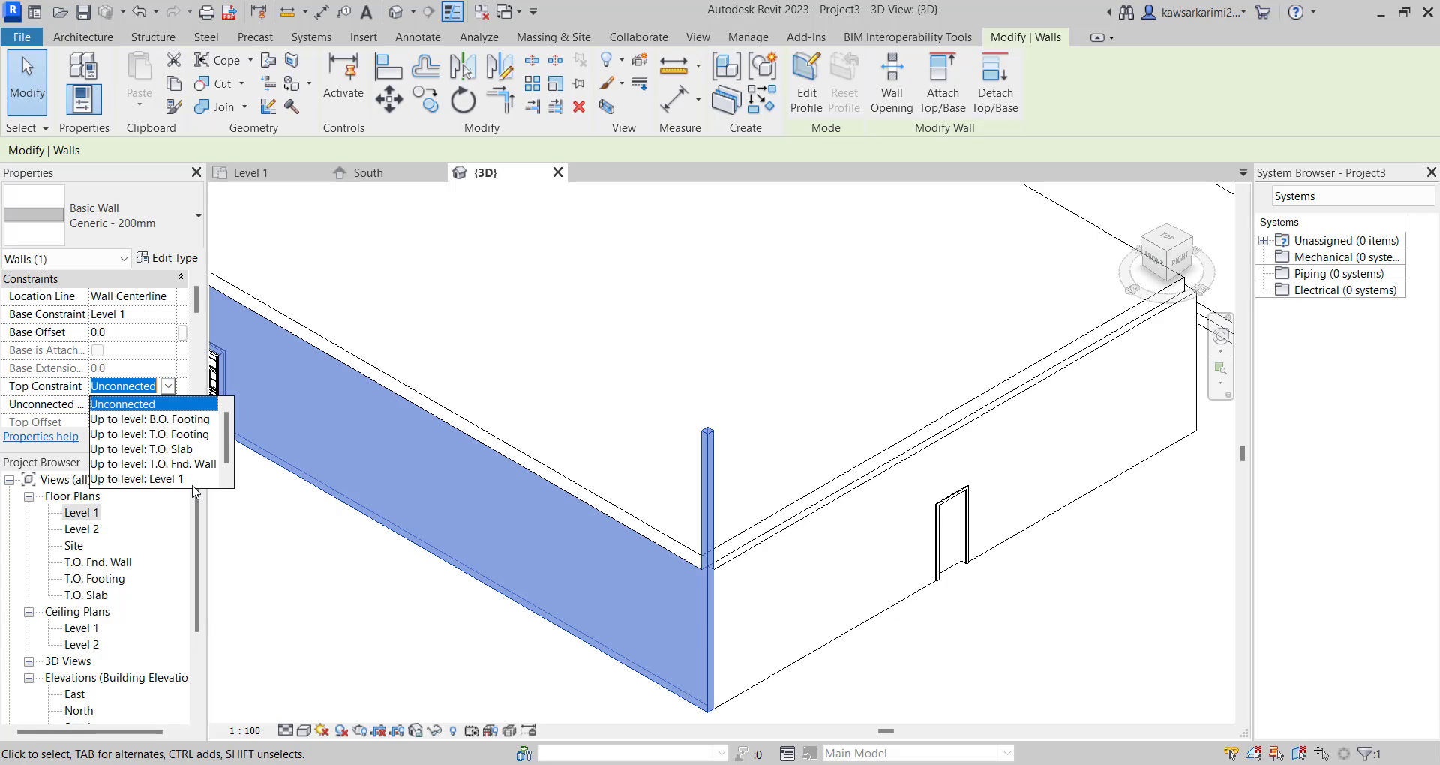
click(193, 481)
click(390, 584)
scroll(537, 590, down, 3)
click(676, 559)
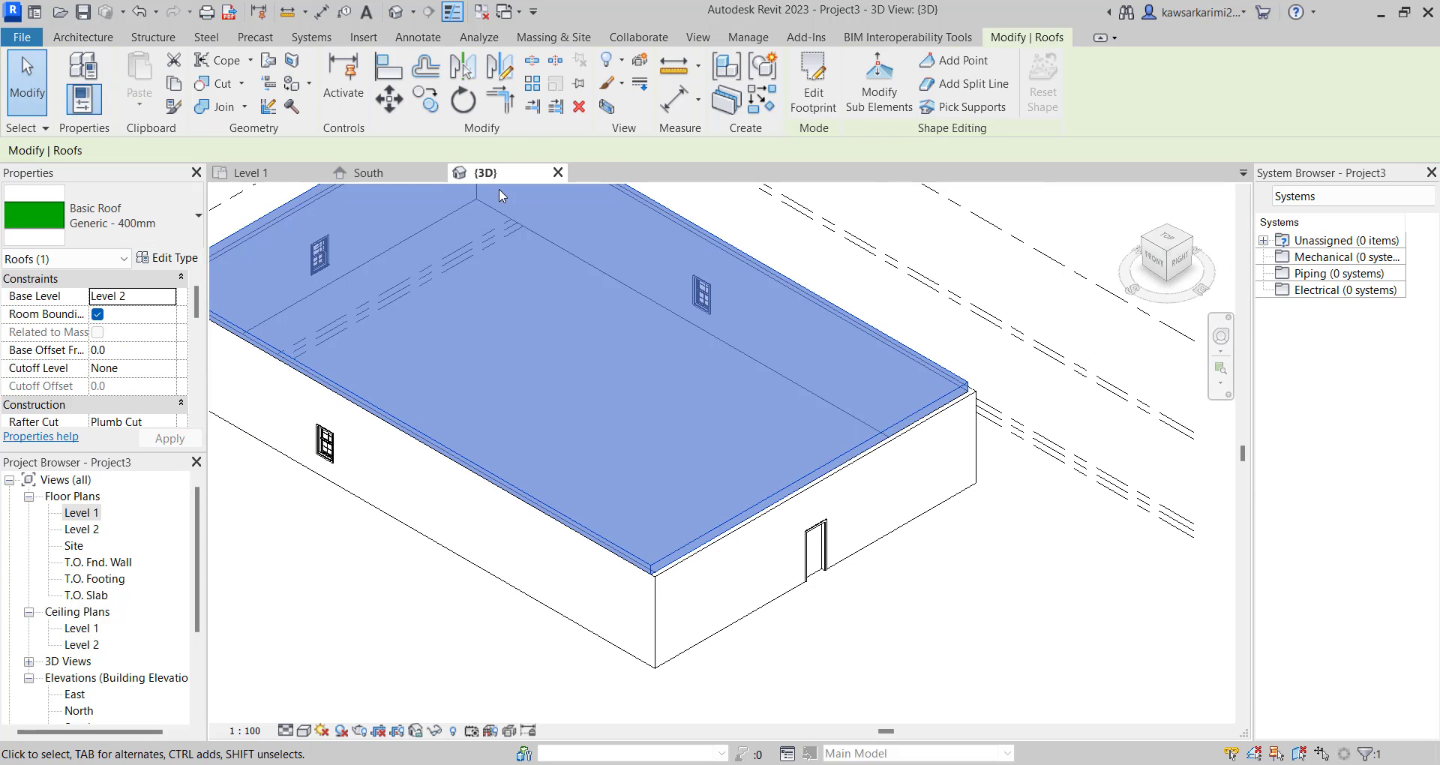
click(814, 82)
click(855, 473)
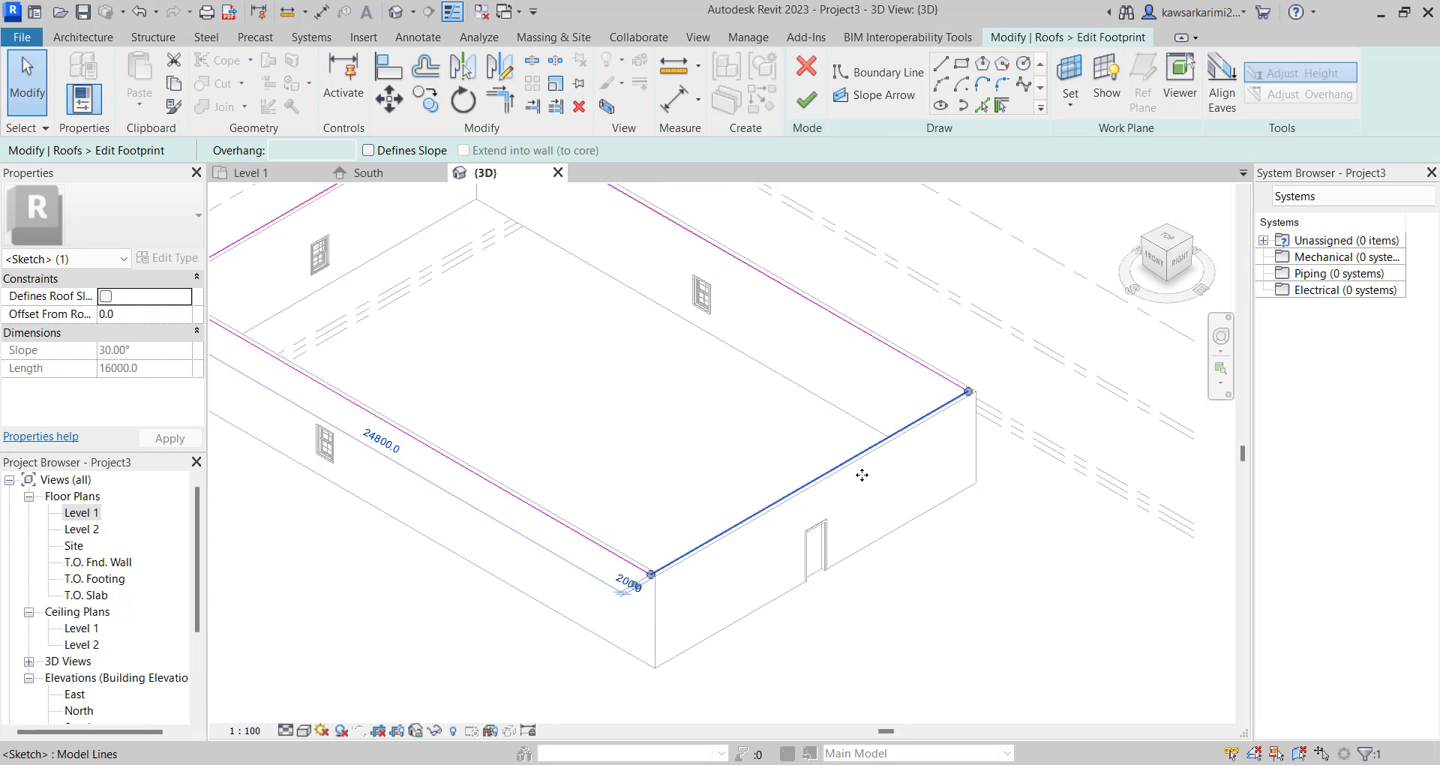
key(Escape)
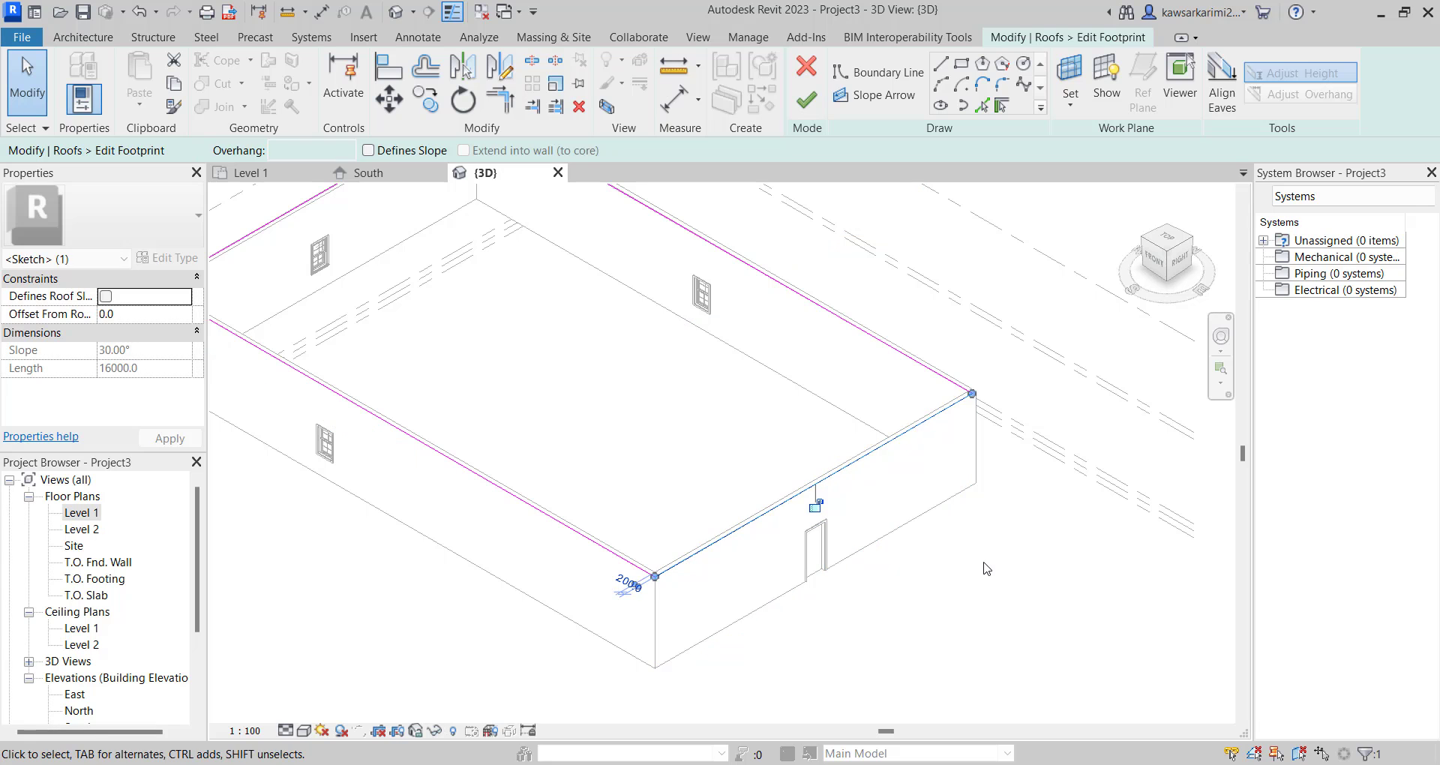
click(807, 100)
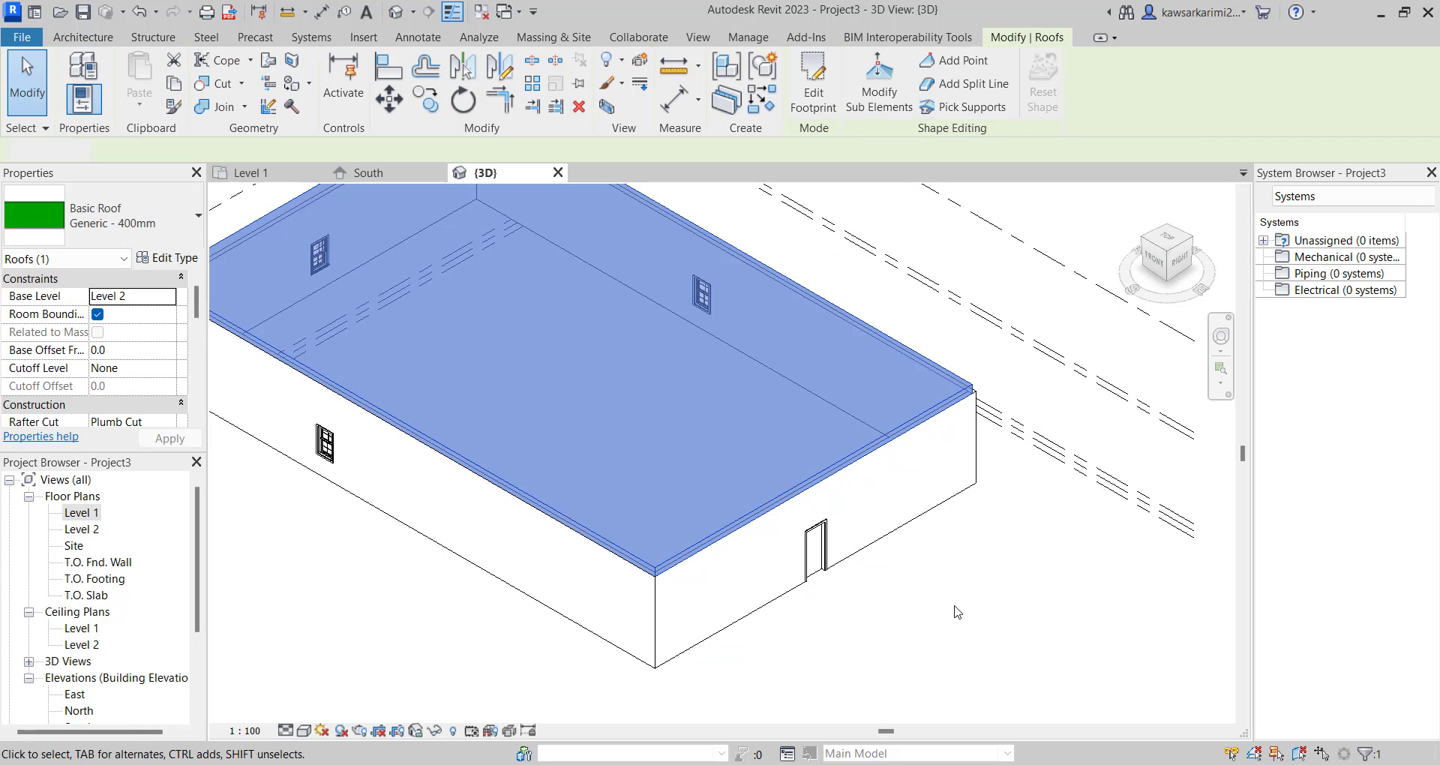
click(966, 576)
scroll(922, 629, down, 2)
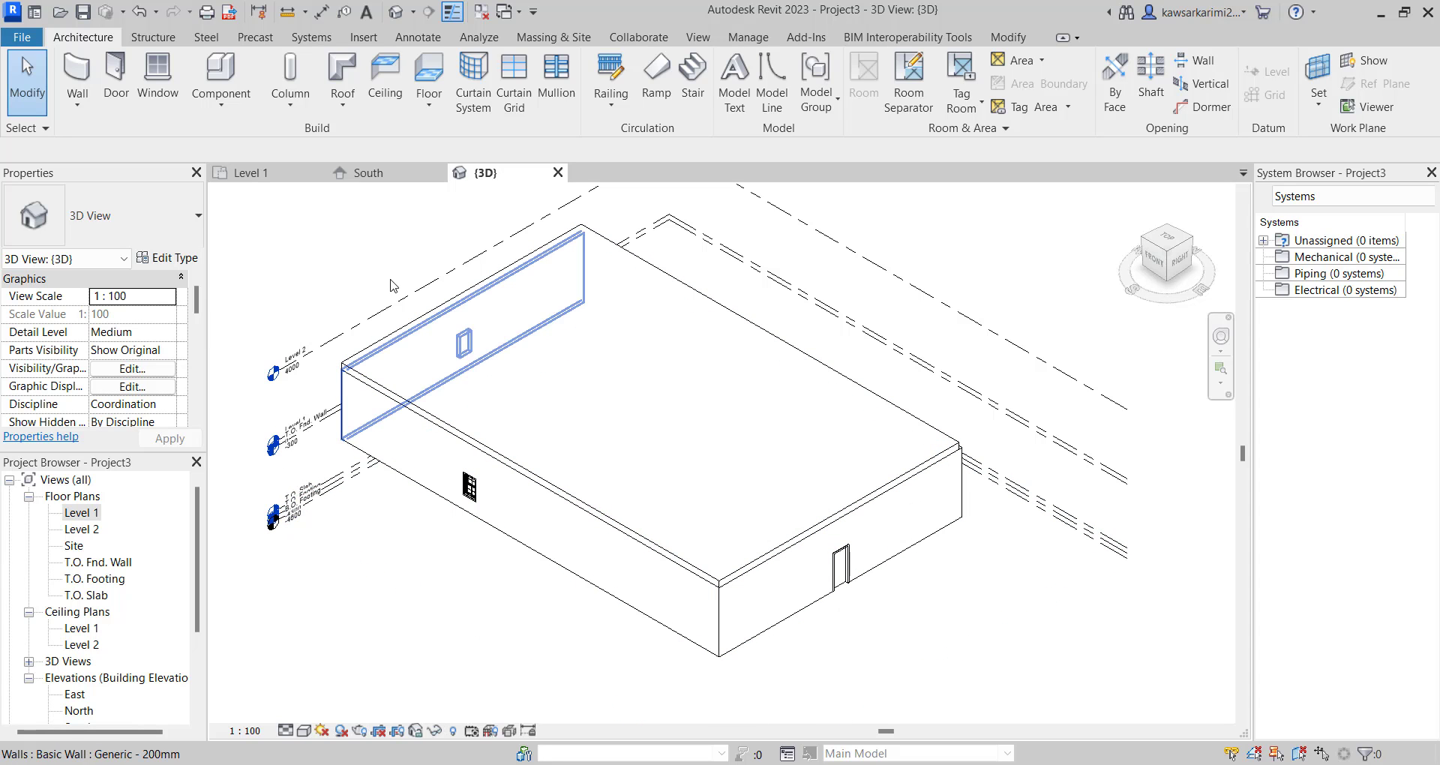
Switch the 3D view's visual style to Realistic.
click(305, 731)
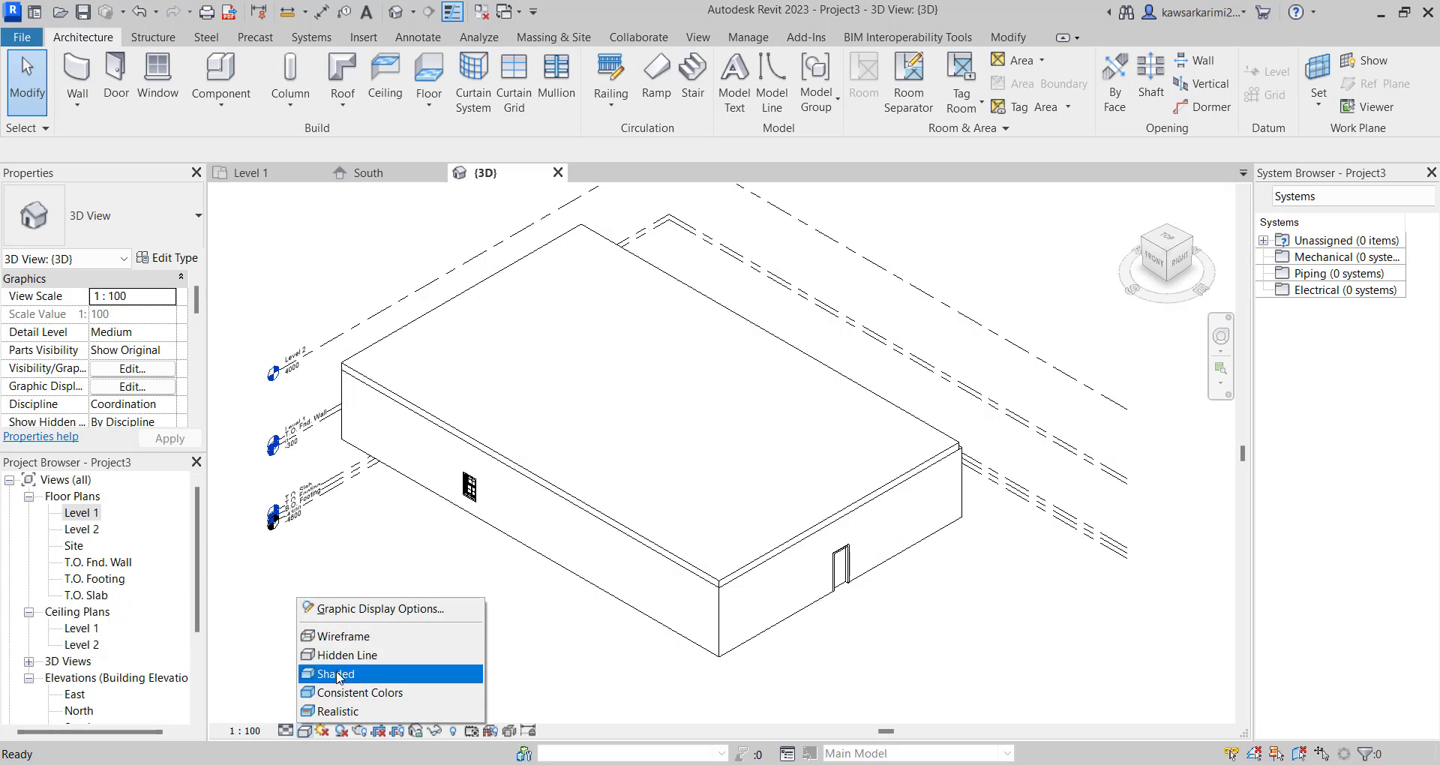
click(347, 710)
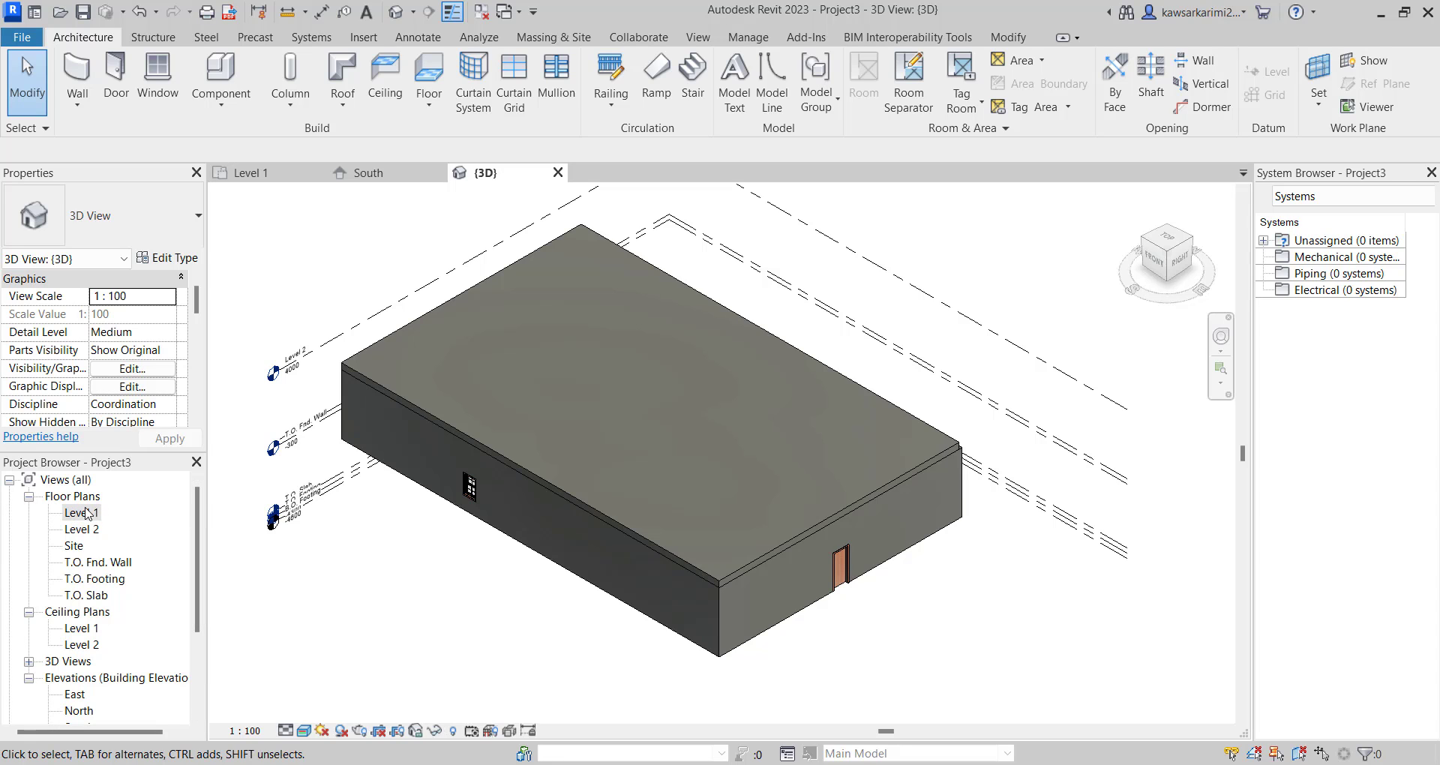
Open the North, South and East elevations, then return to the default 3D view.
scroll(96, 641, down, 1)
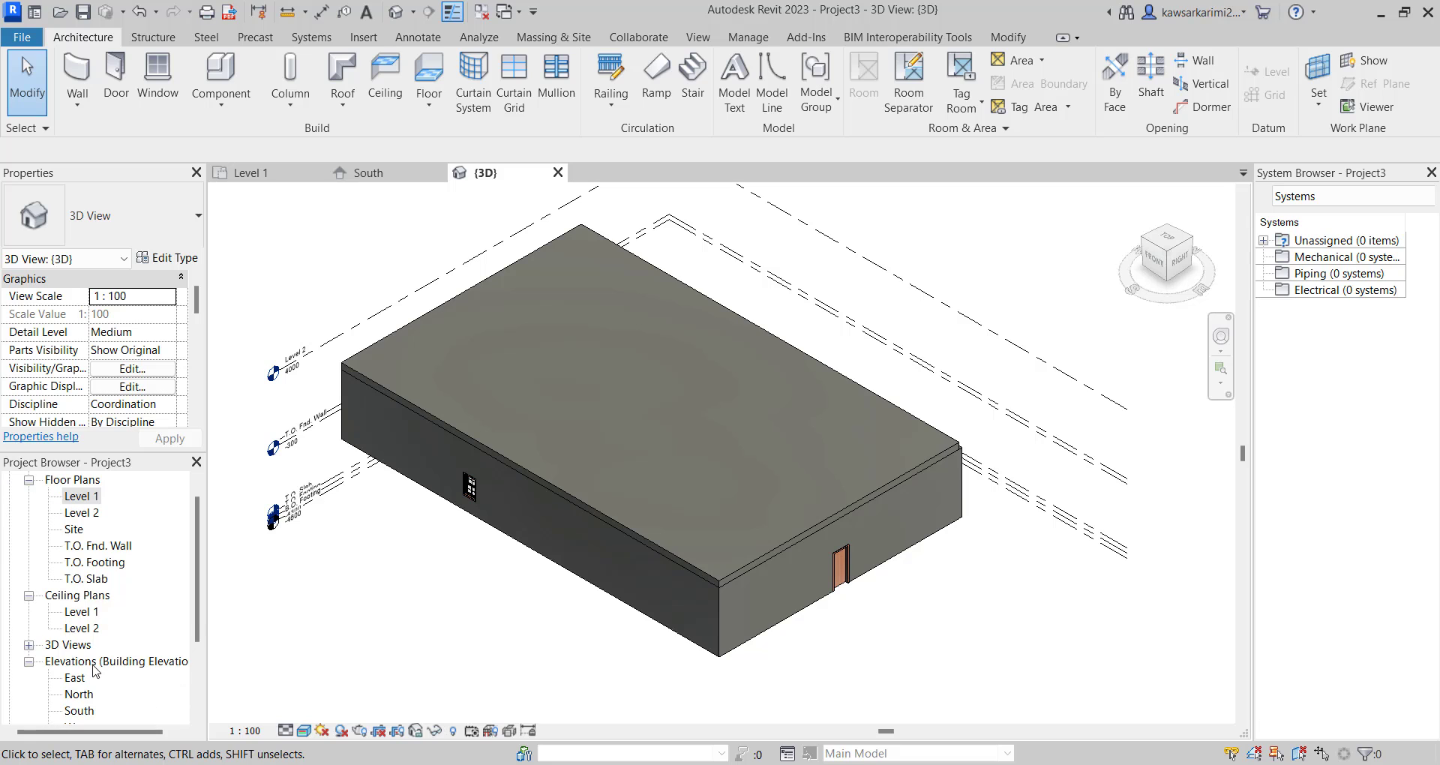
scroll(94, 660, down, 2)
double_click(81, 663)
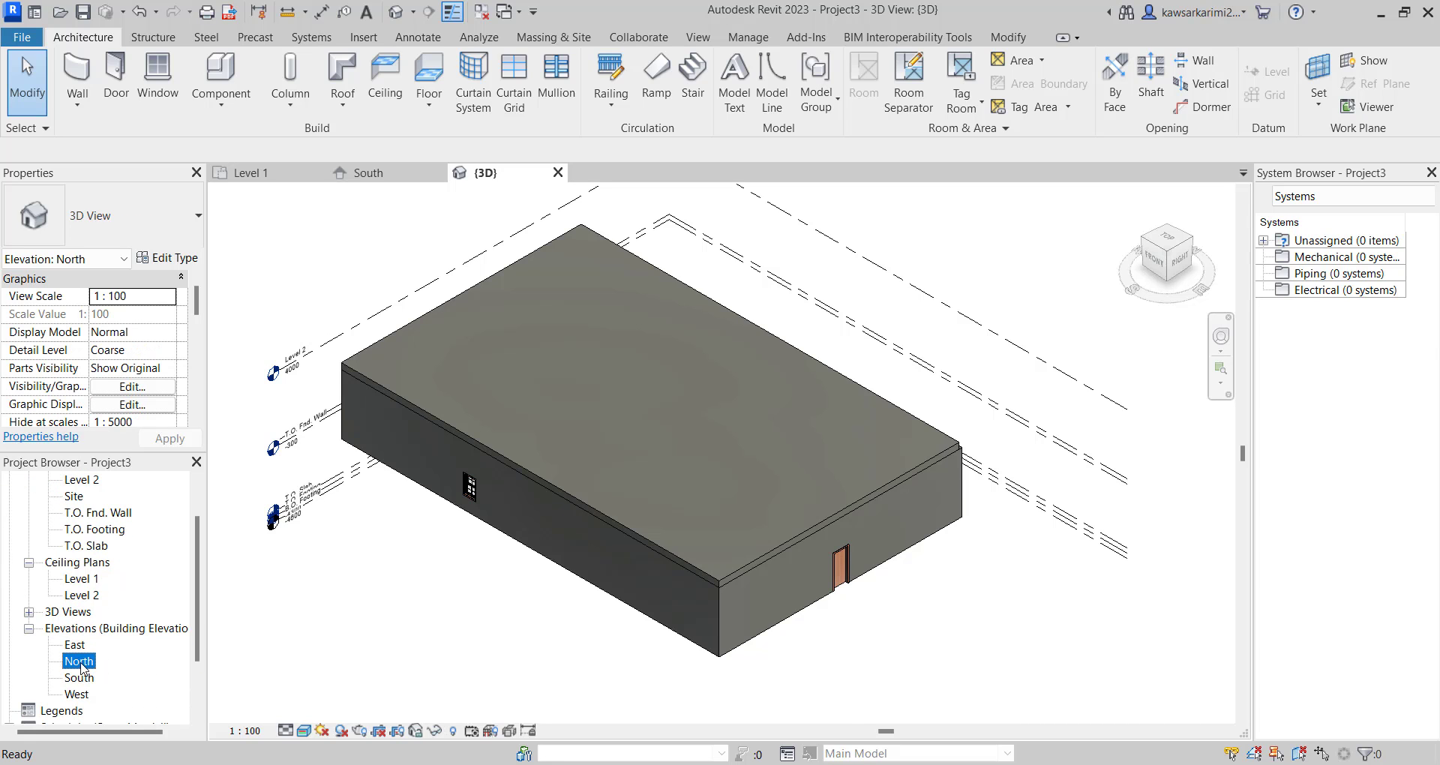
double_click(83, 677)
double_click(75, 646)
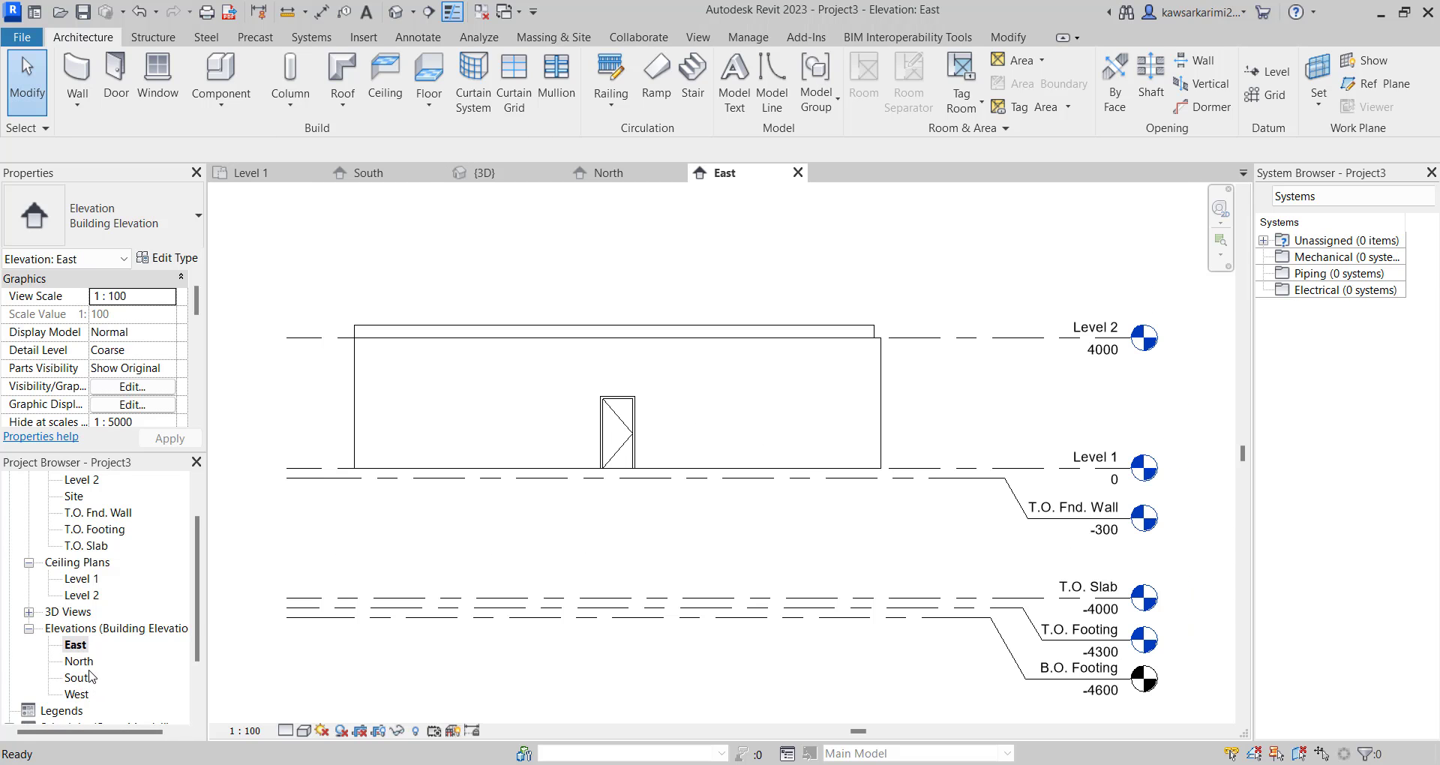
scroll(90, 687, down, 3)
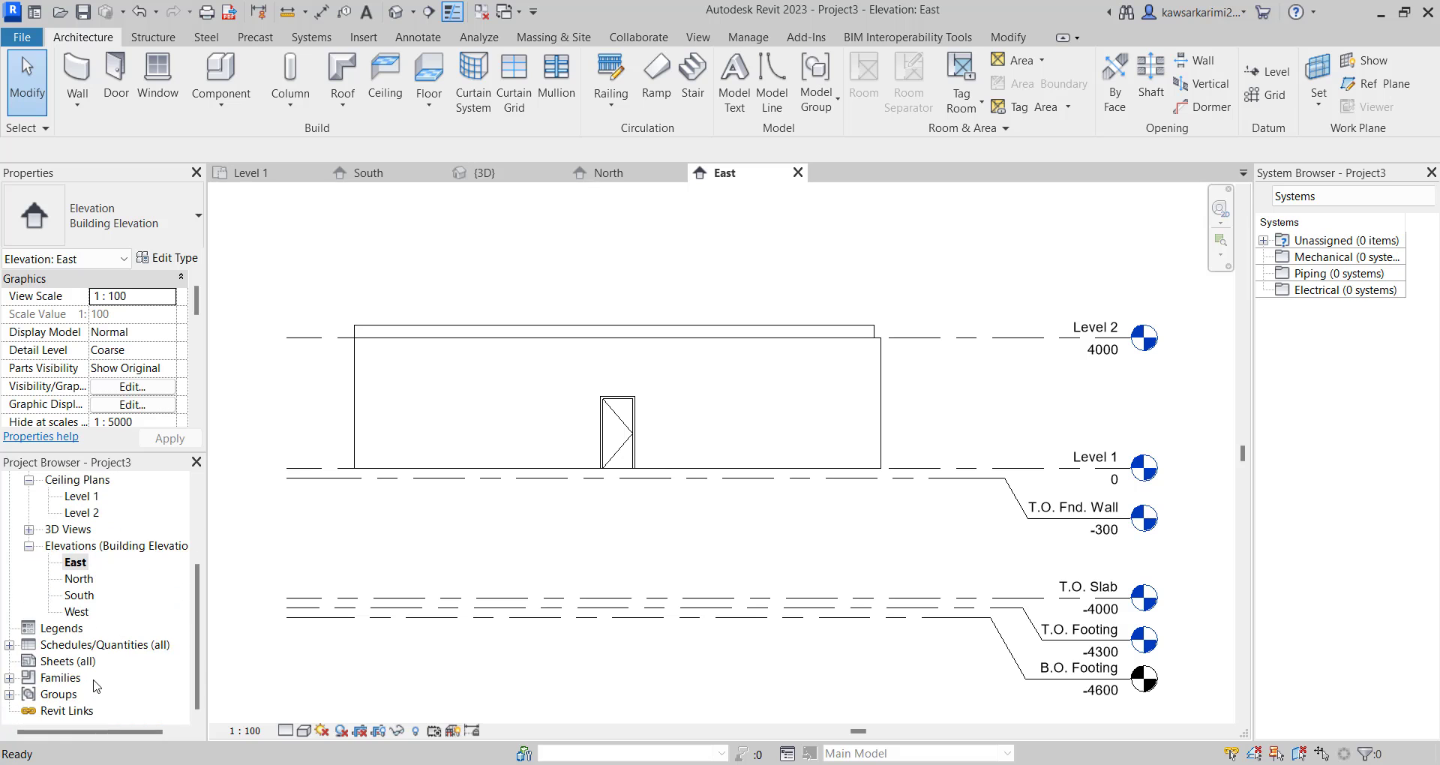
click(397, 12)
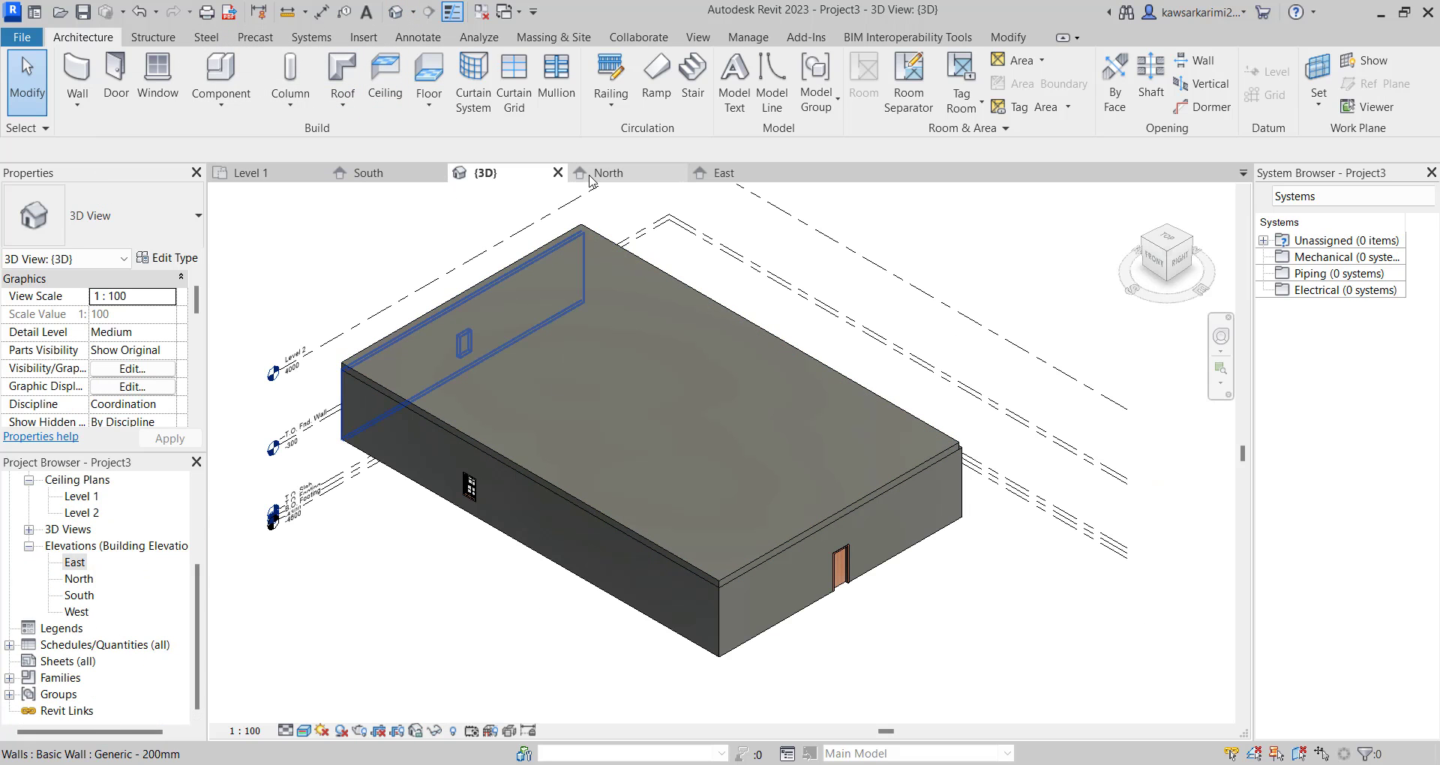
Create camera view 3D View 1 by placing camera and target, then extend its crop upward.
click(414, 13)
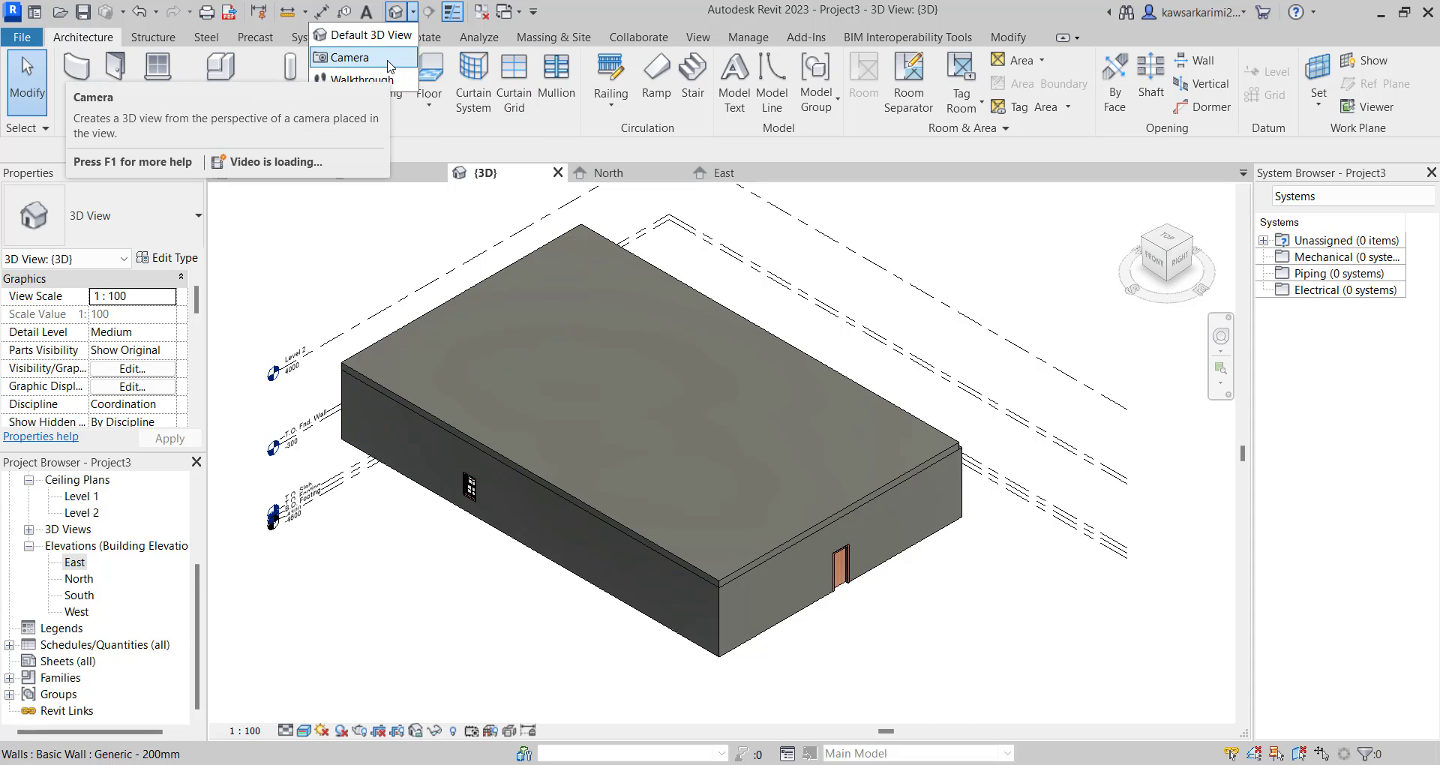
click(349, 58)
click(980, 668)
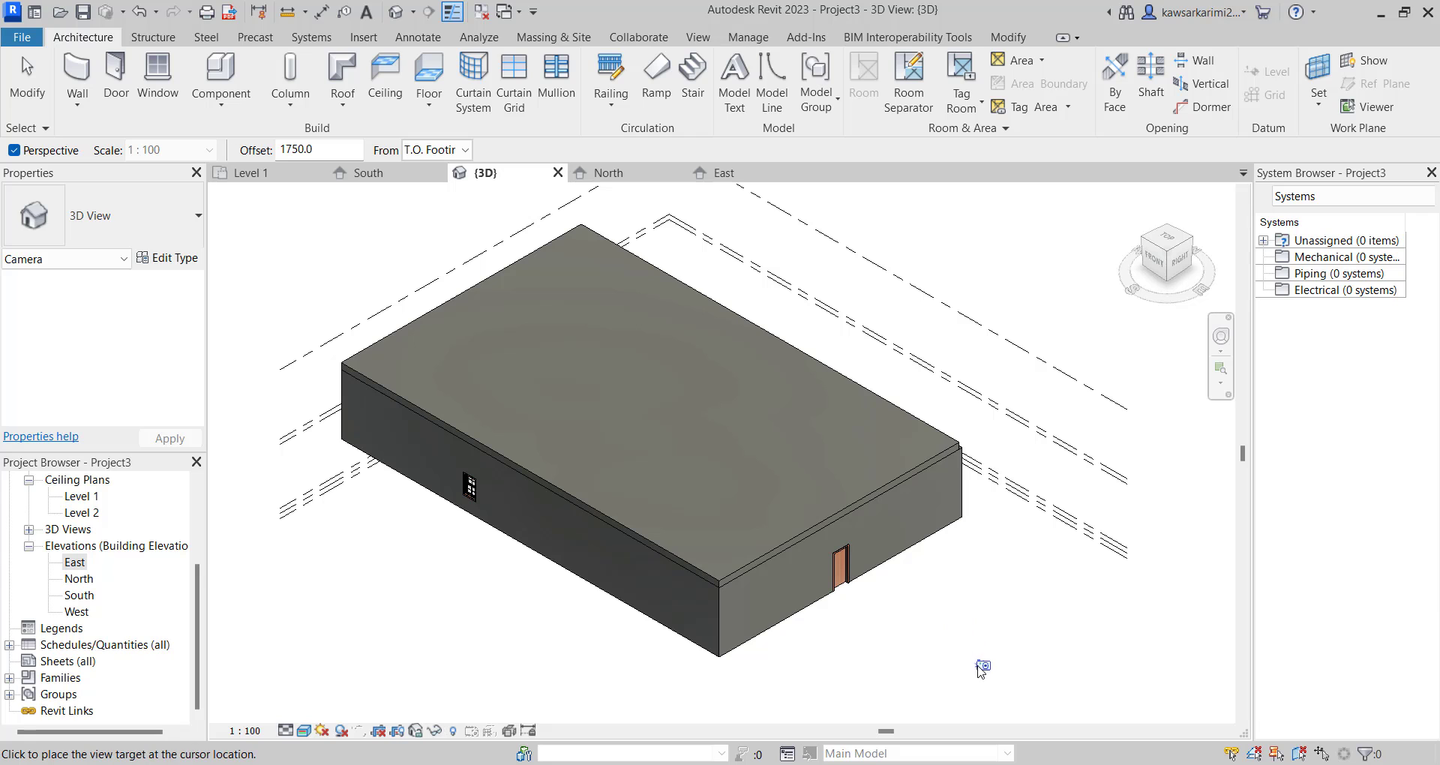
click(691, 475)
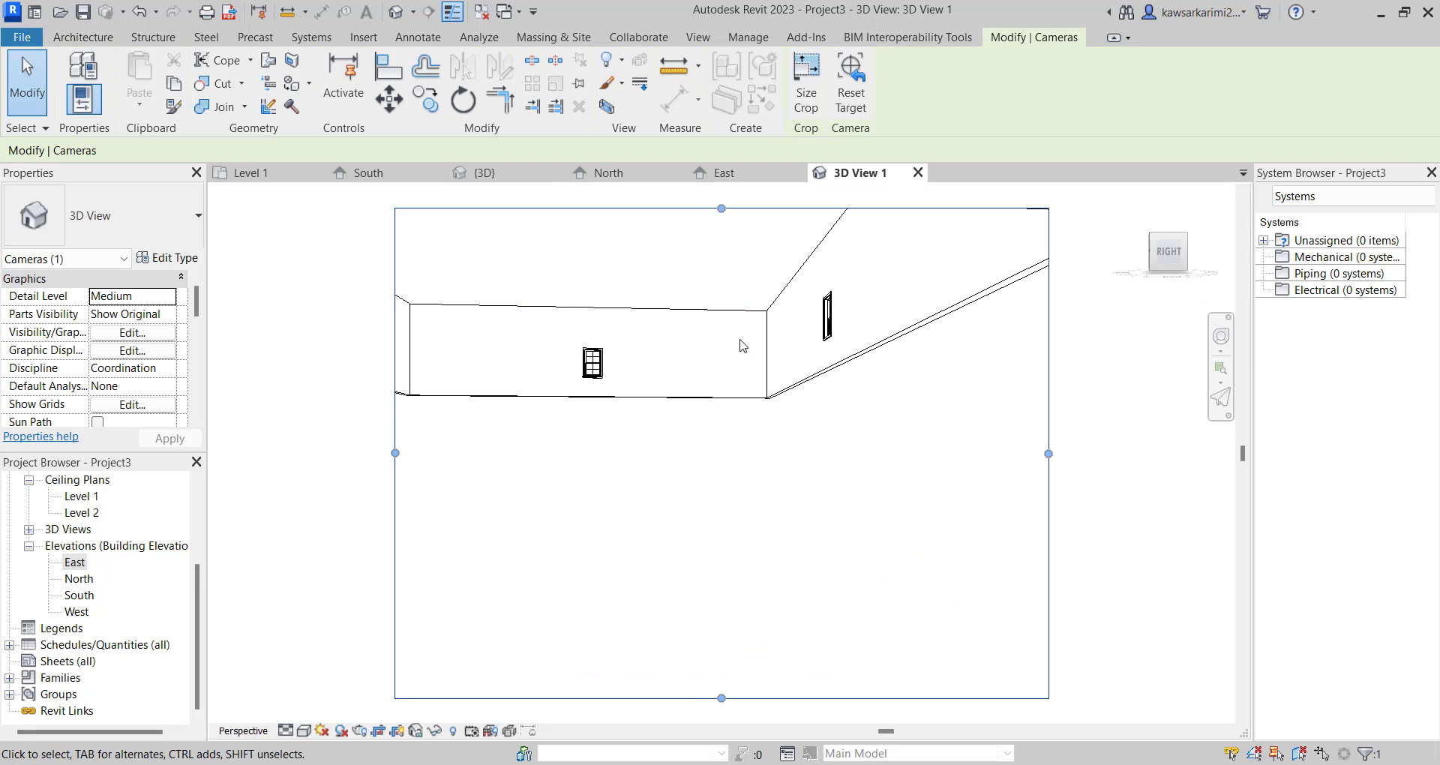
drag(711, 212, 710, 197)
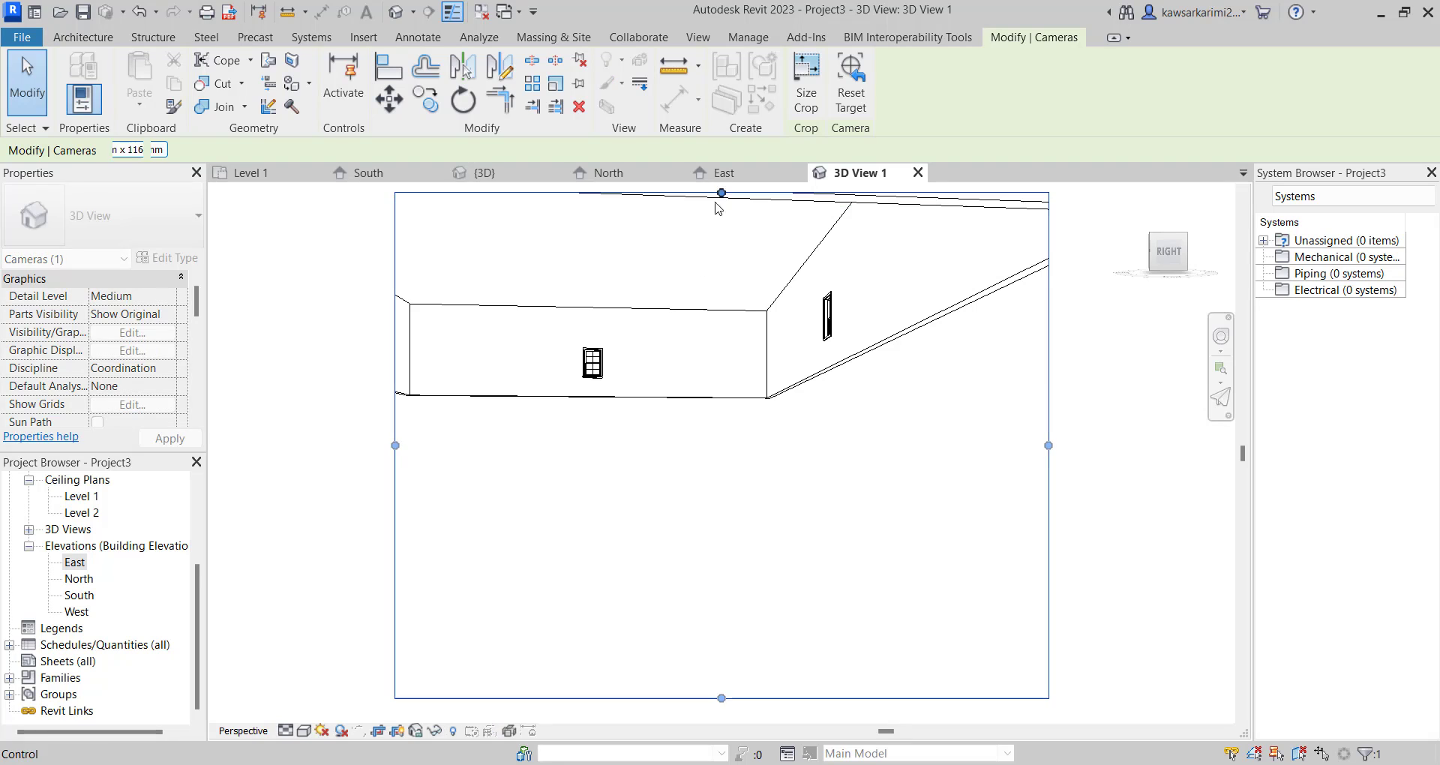
Set 3D View 1 to Shaded, trim its crop from below, and orbit to an angled view.
click(303, 731)
click(335, 675)
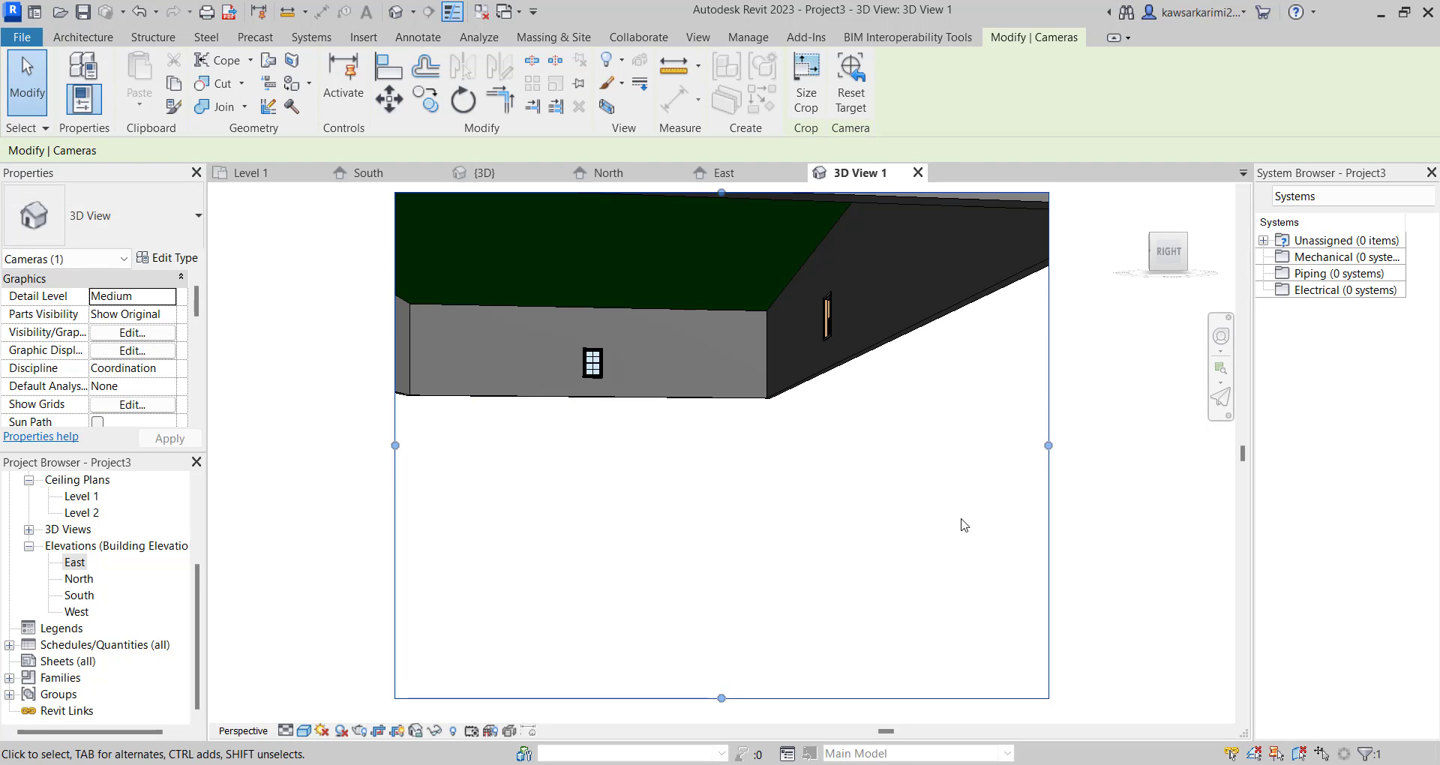
drag(721, 699, 721, 473)
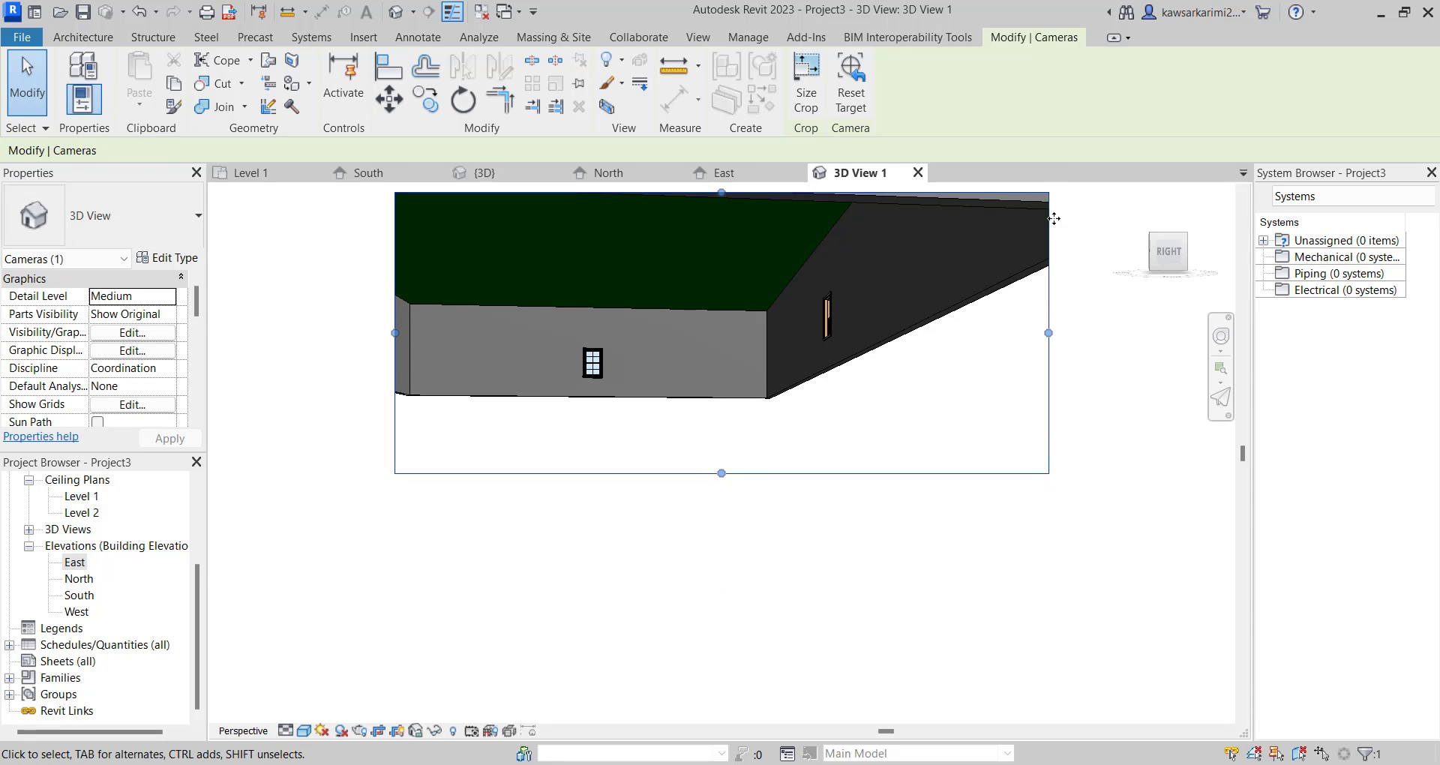
click(1184, 234)
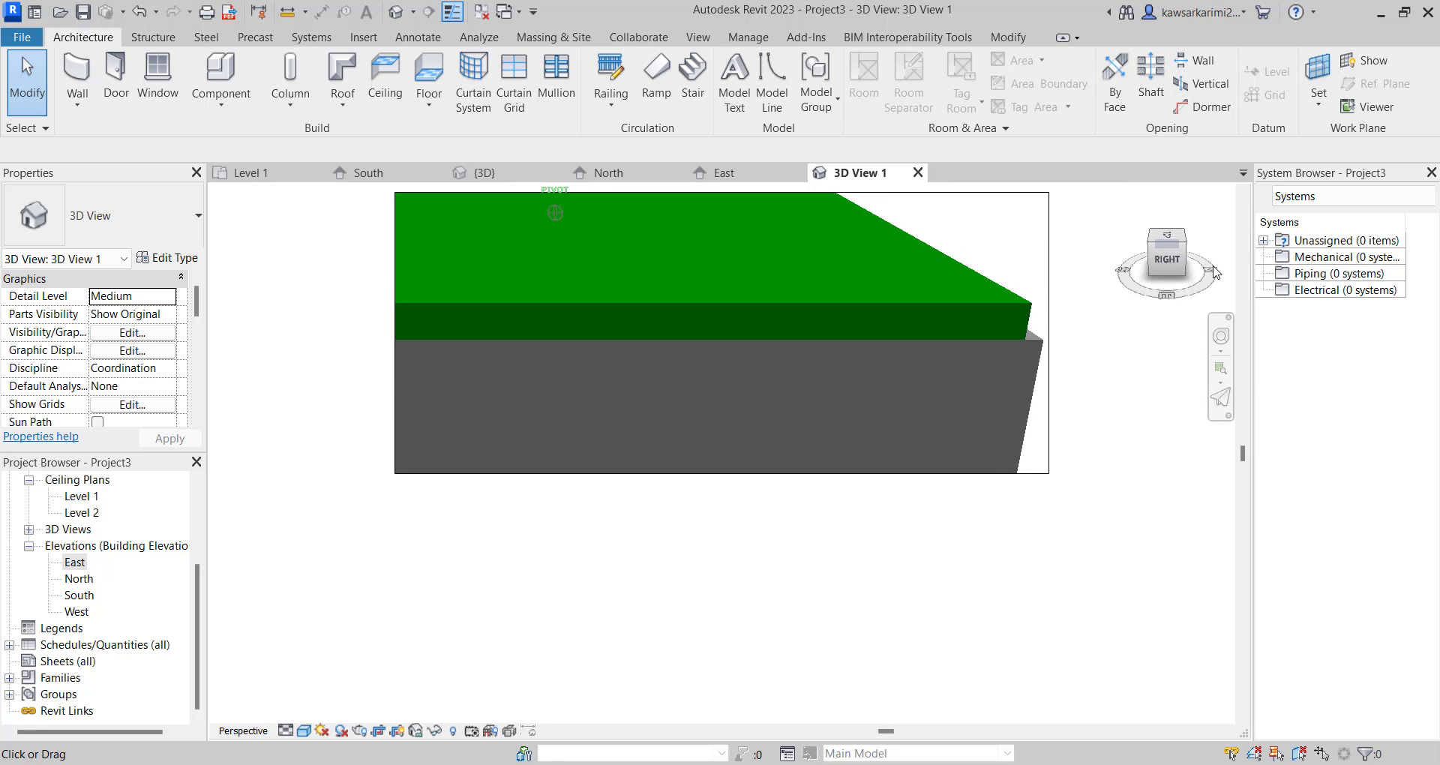
drag(1193, 269, 1125, 266)
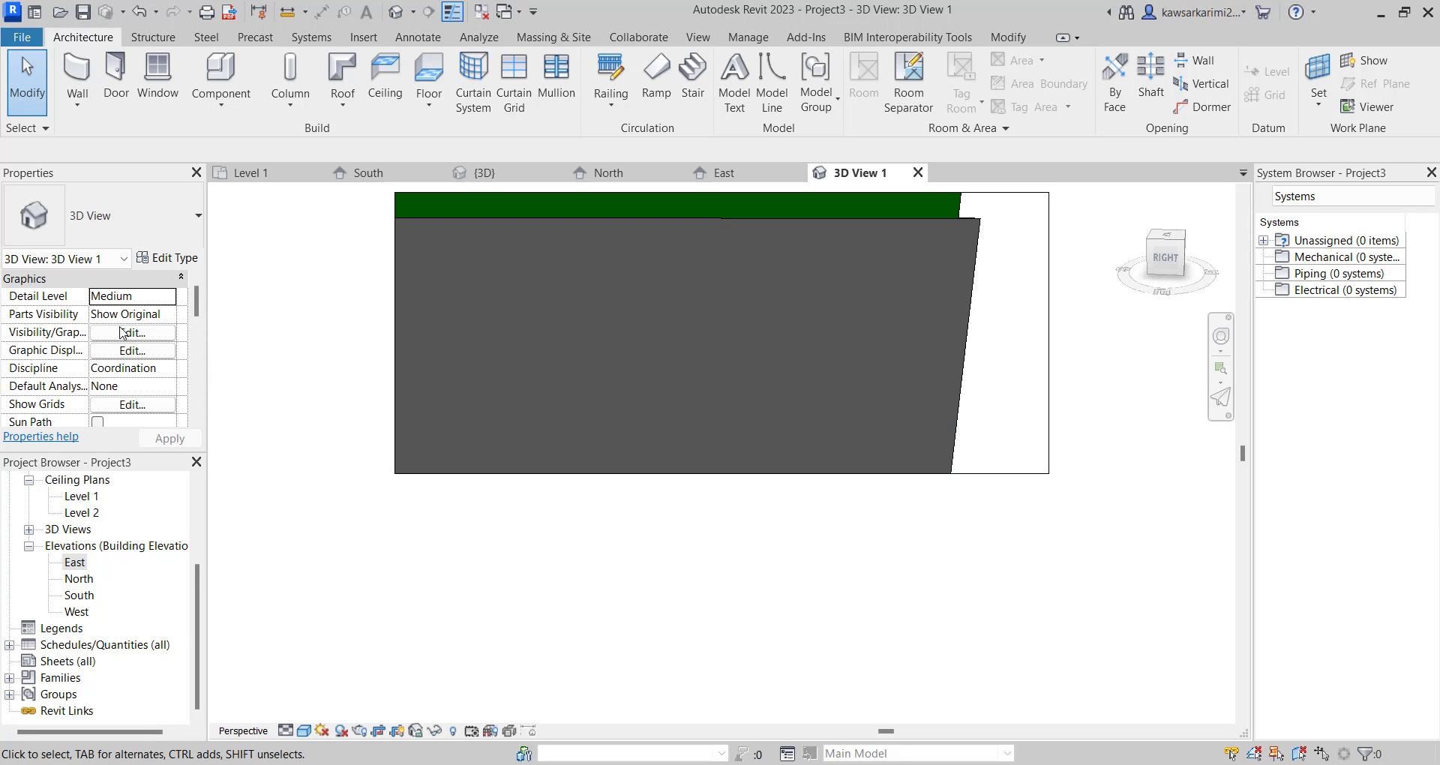
scroll(96, 515, up, 3)
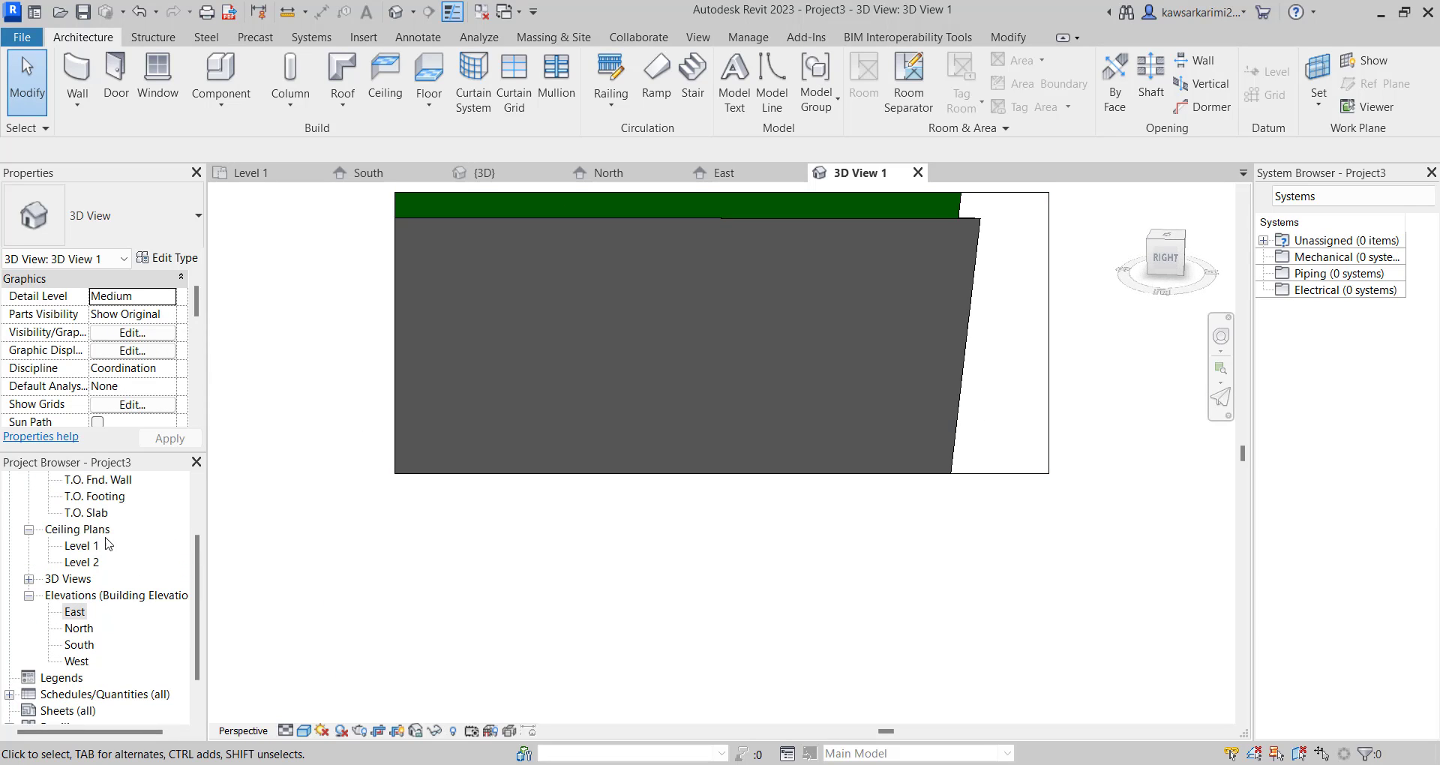
Open the Level 1 and Level 2 ceiling plans, then return to the Level 1 floor plan.
double_click(83, 547)
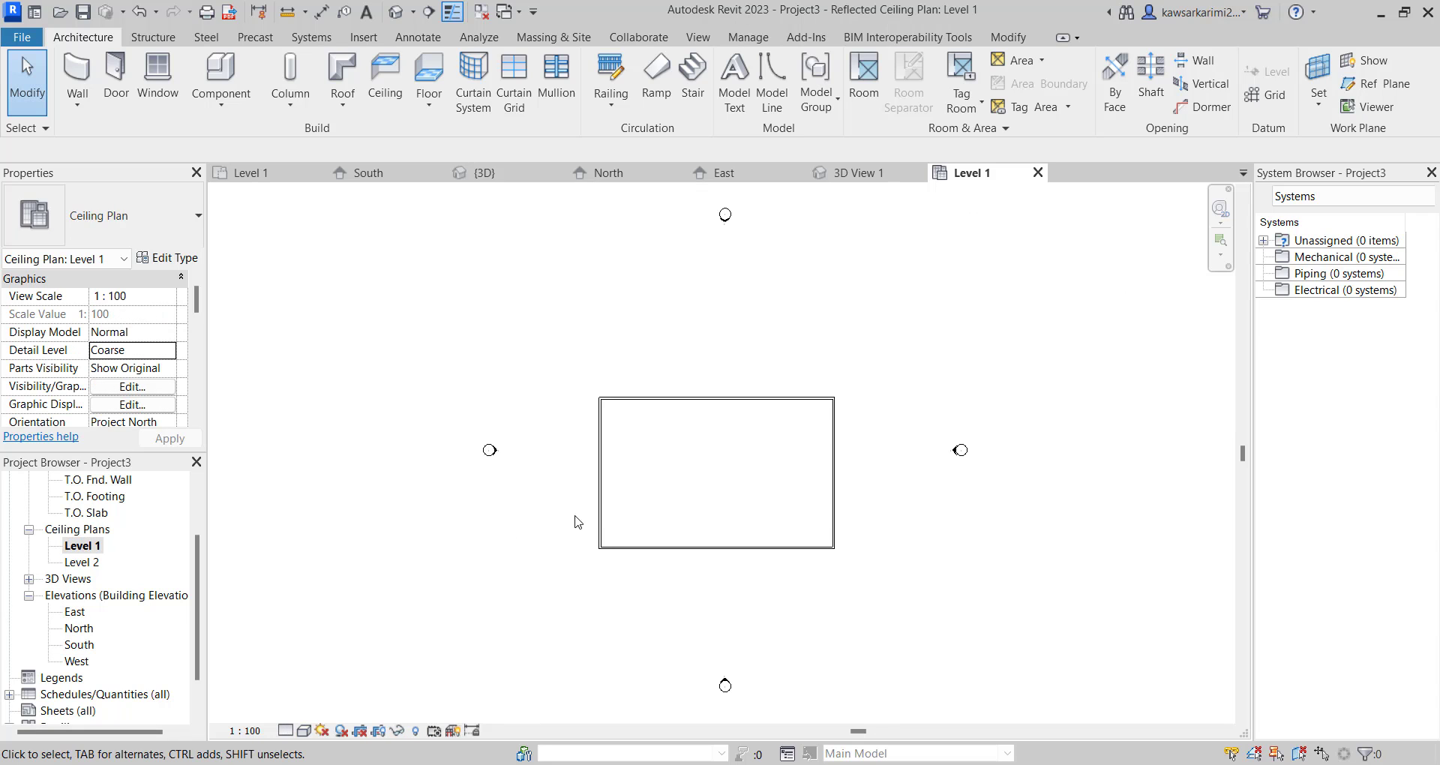
double_click(82, 563)
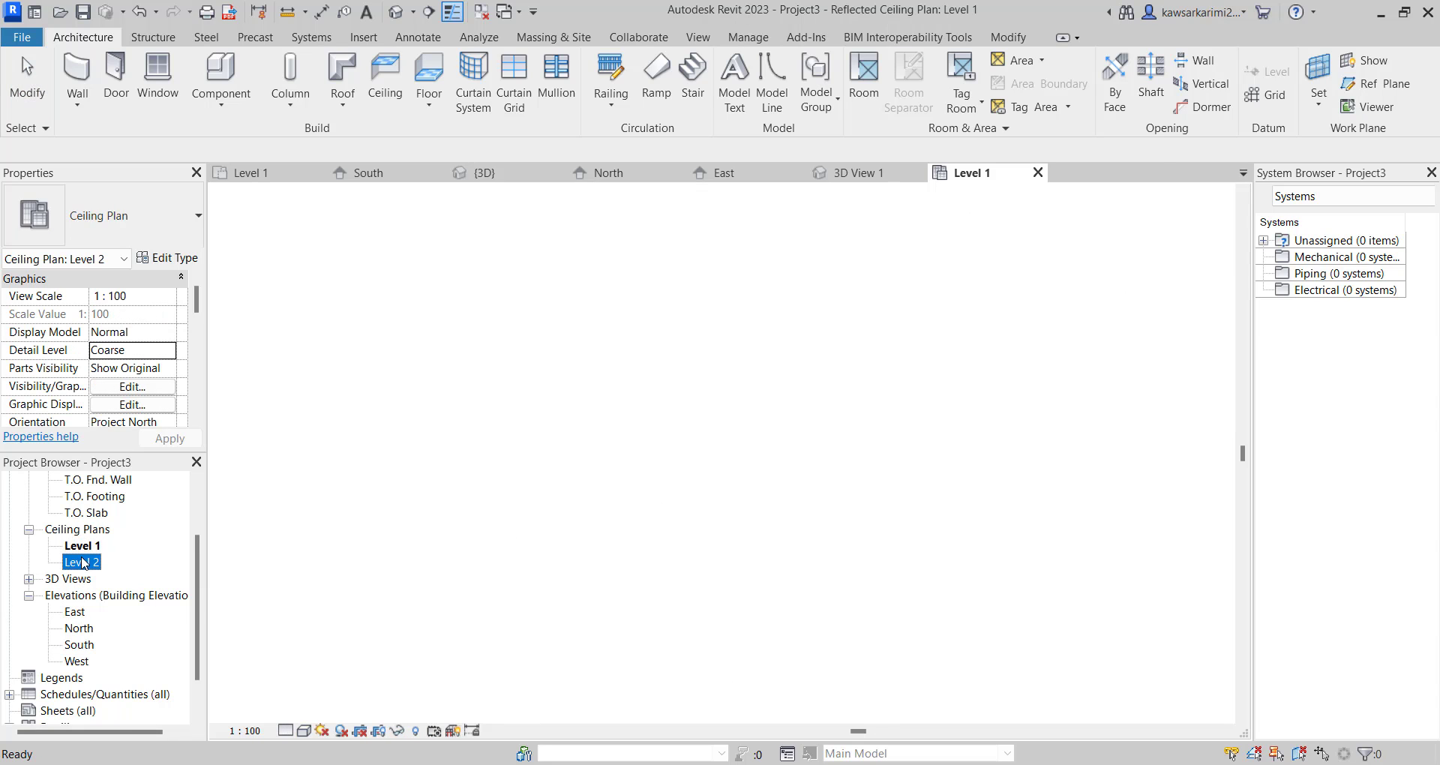
scroll(85, 518, up, 4)
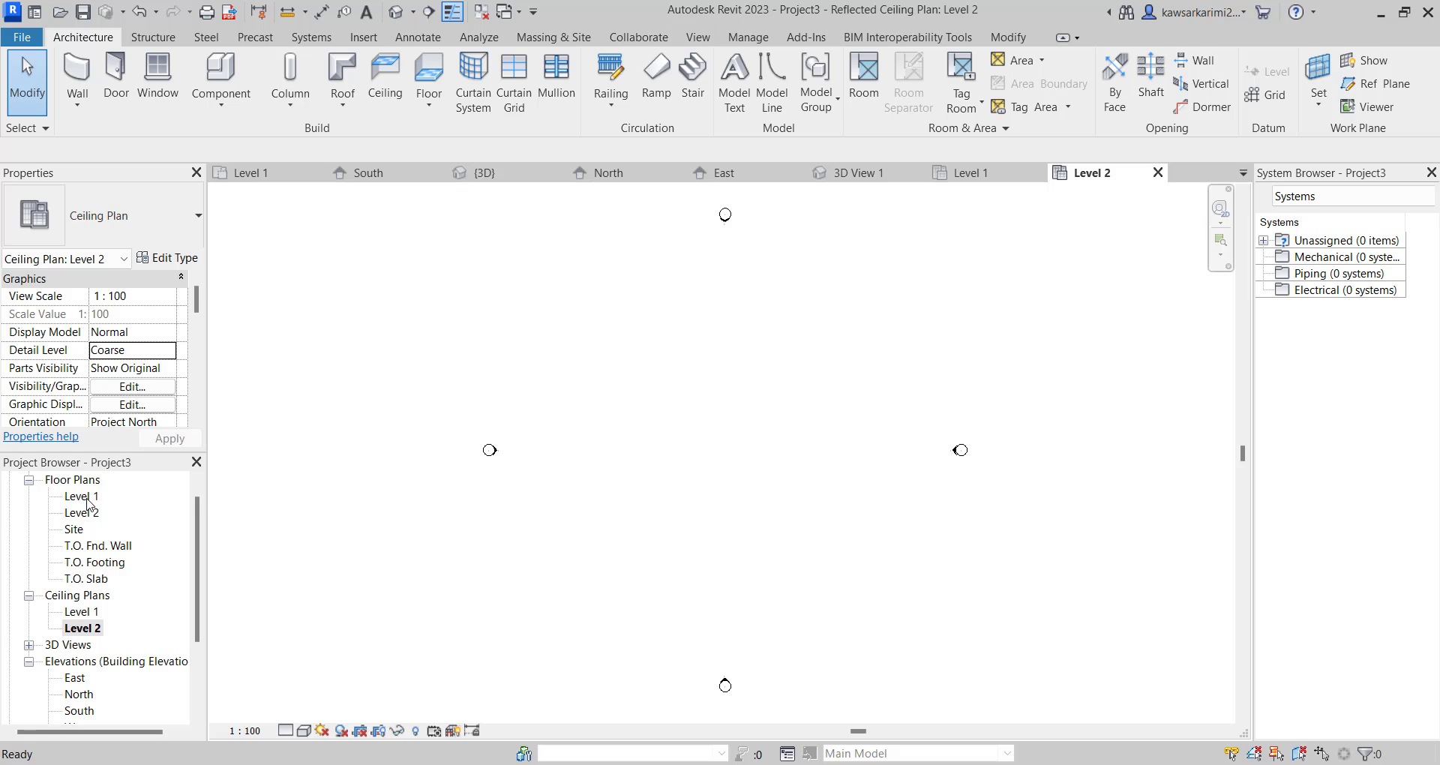
double_click(87, 498)
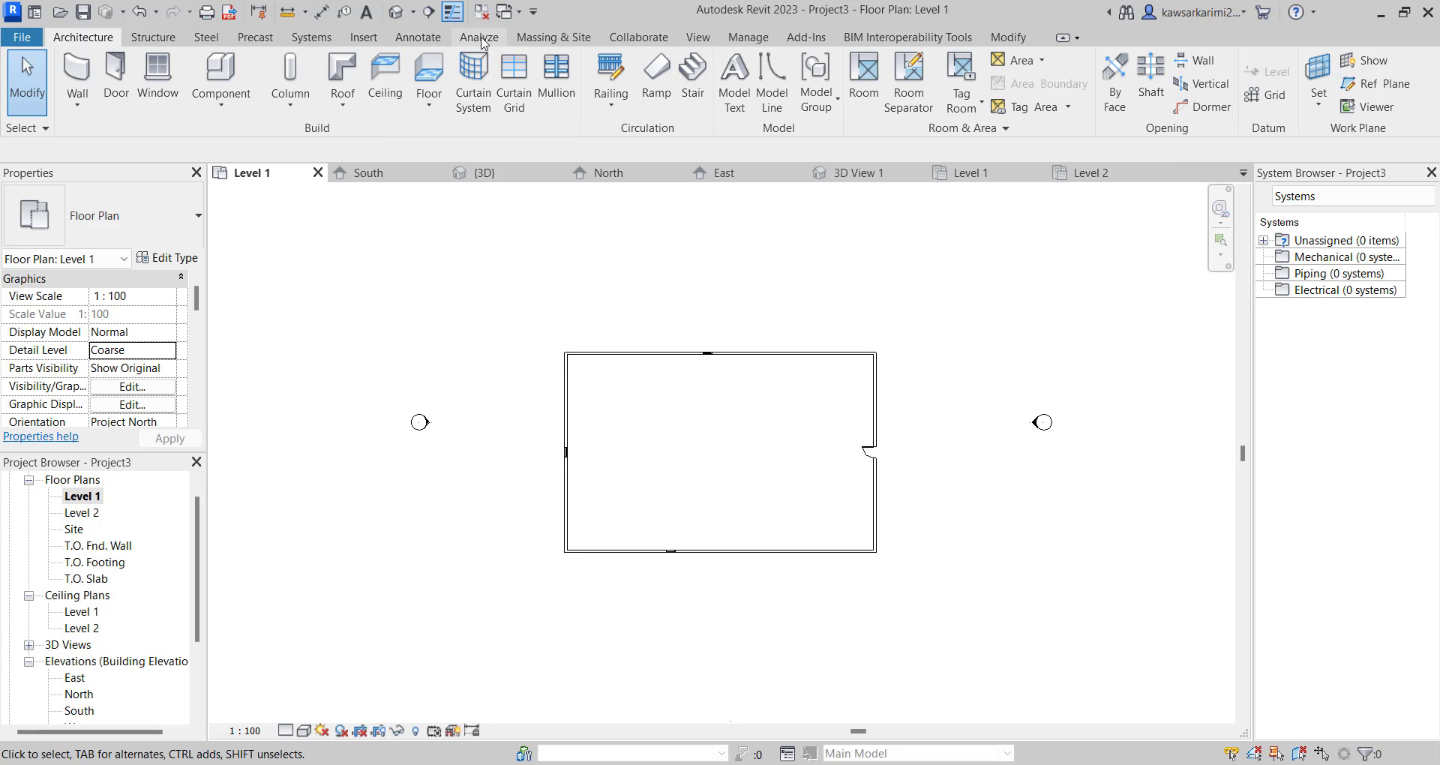
click(697, 42)
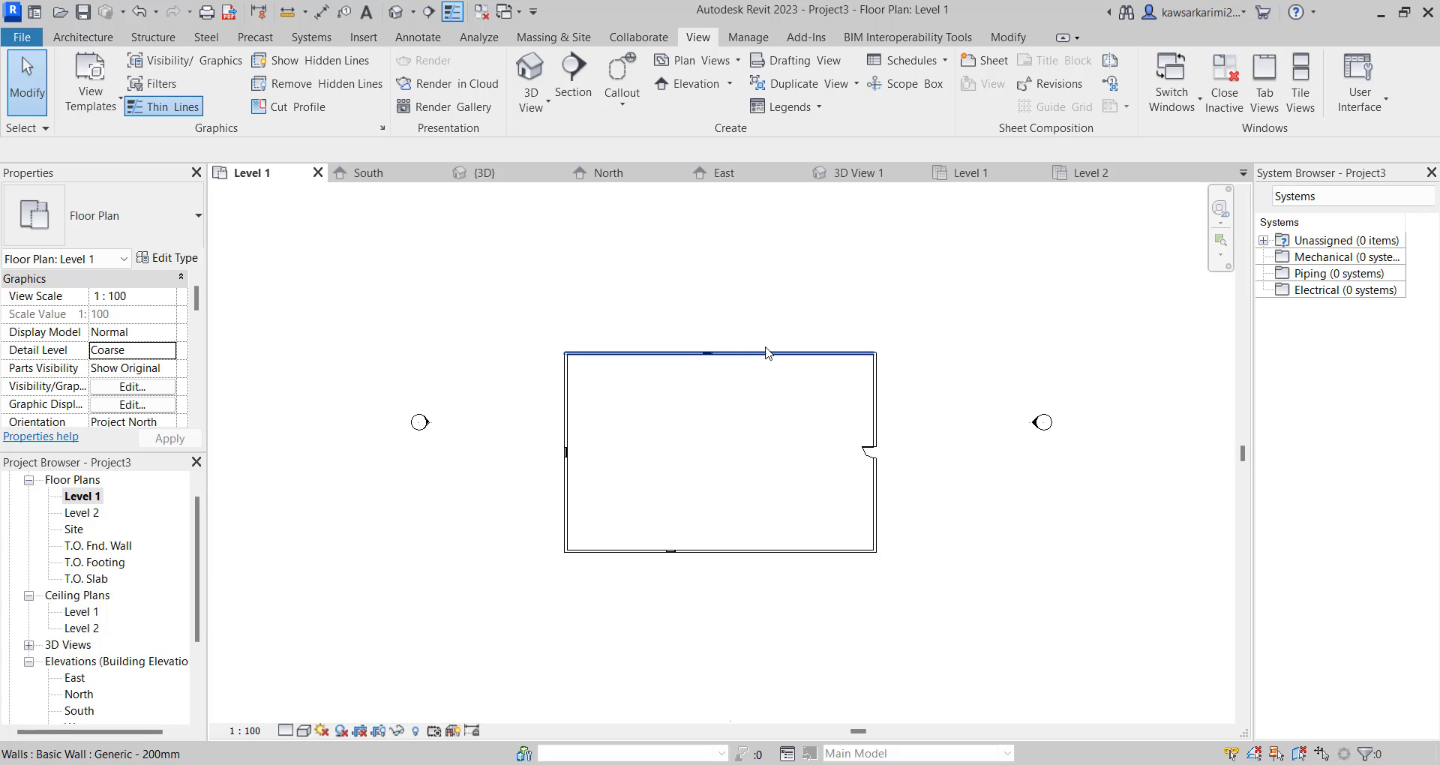
Start a new section, keeping Building Section as the type.
scroll(743, 361, up, 2)
scroll(710, 354, up, 1)
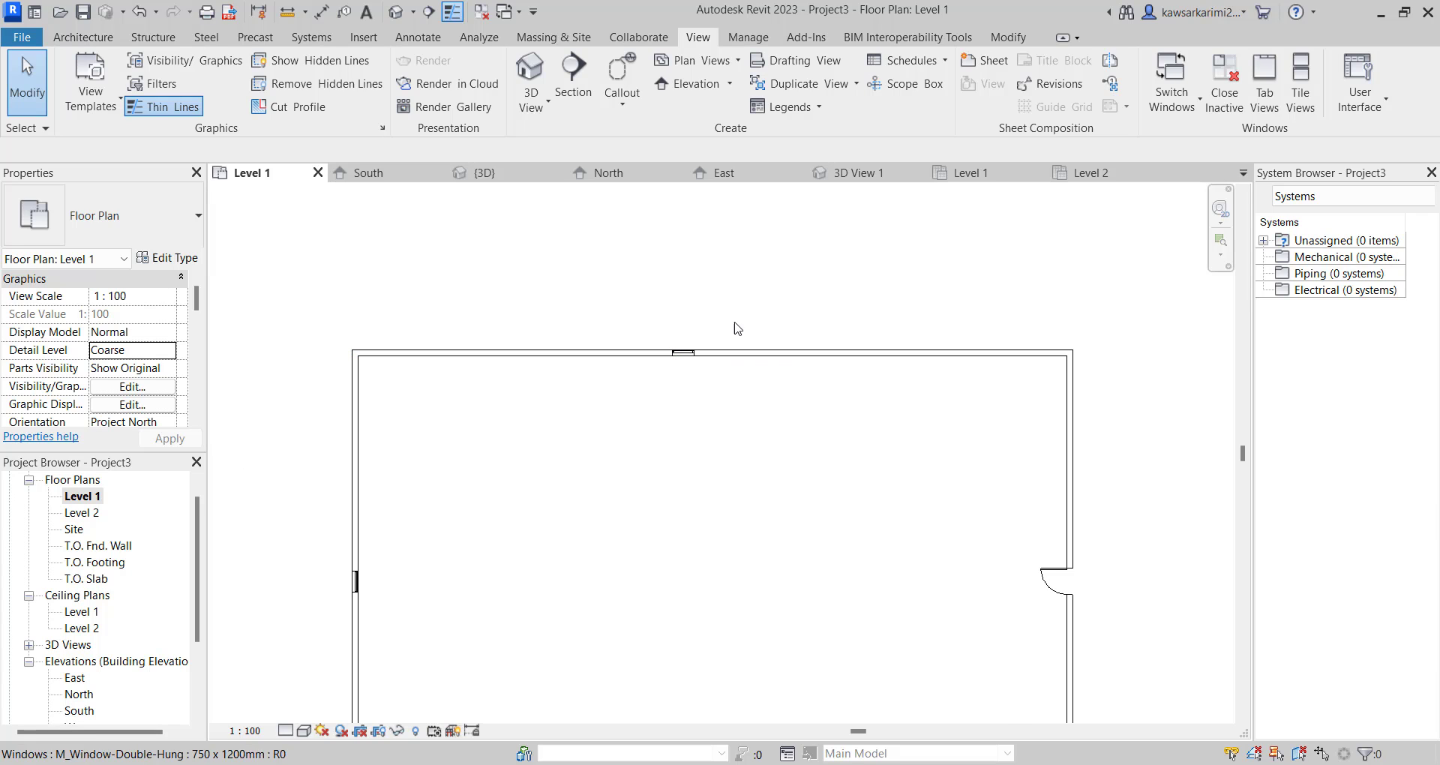
scroll(733, 319, down, 1)
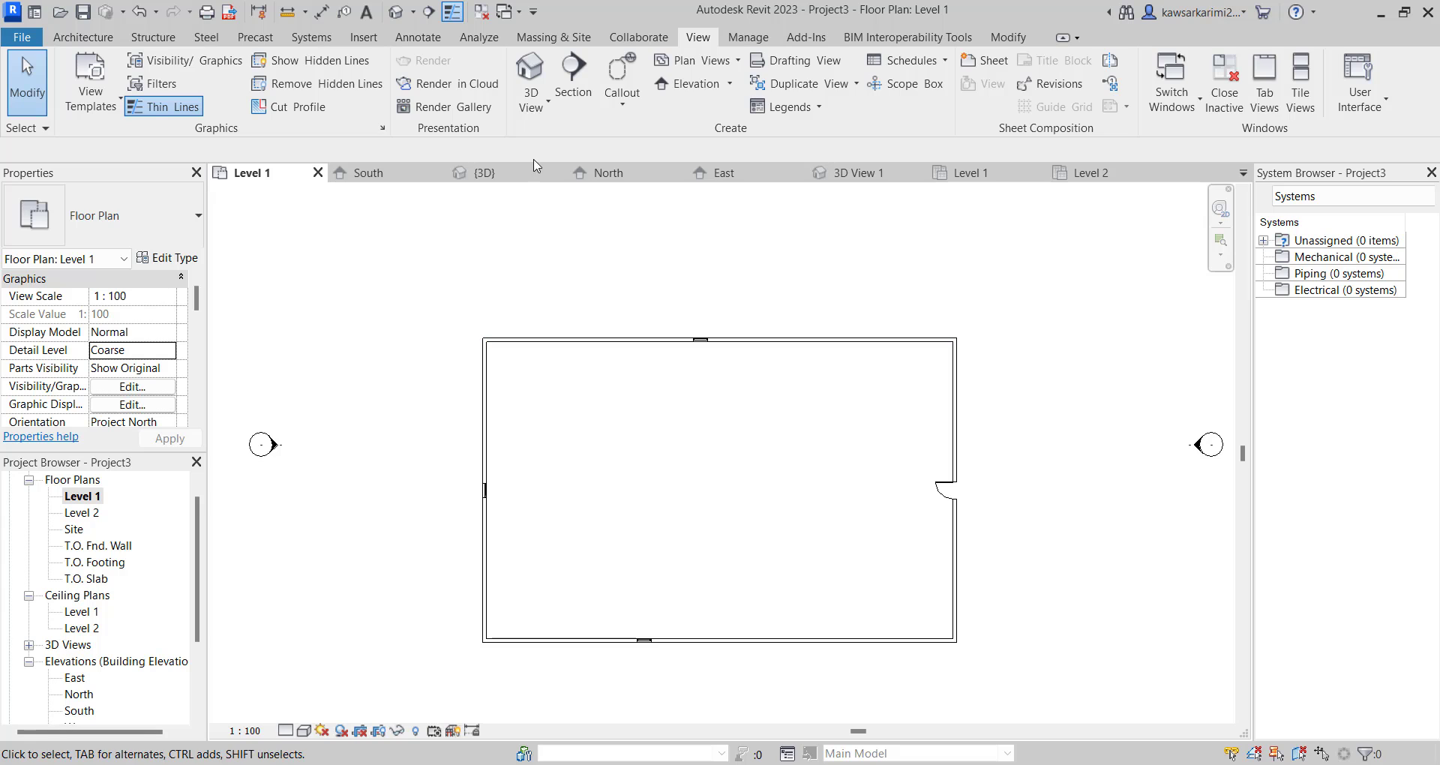
click(573, 75)
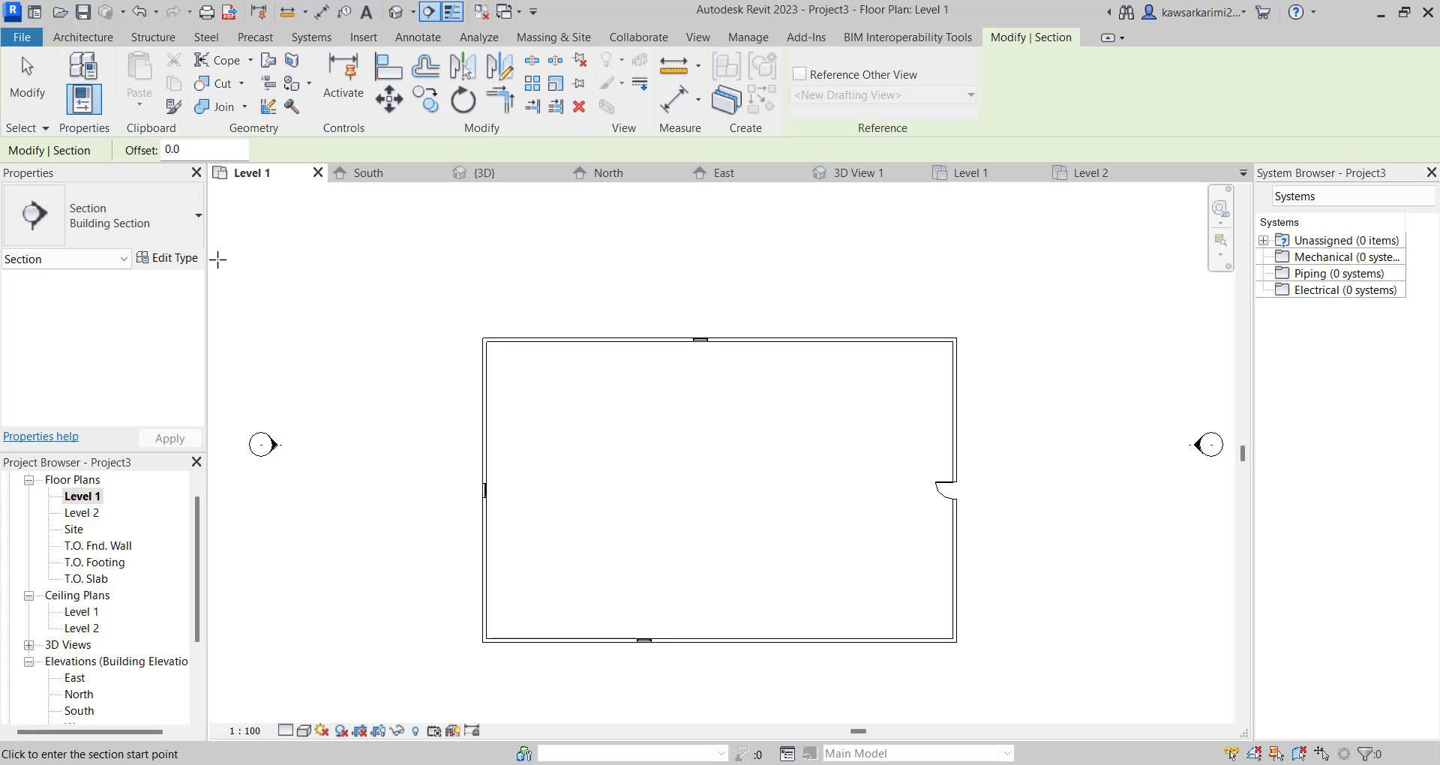
click(156, 227)
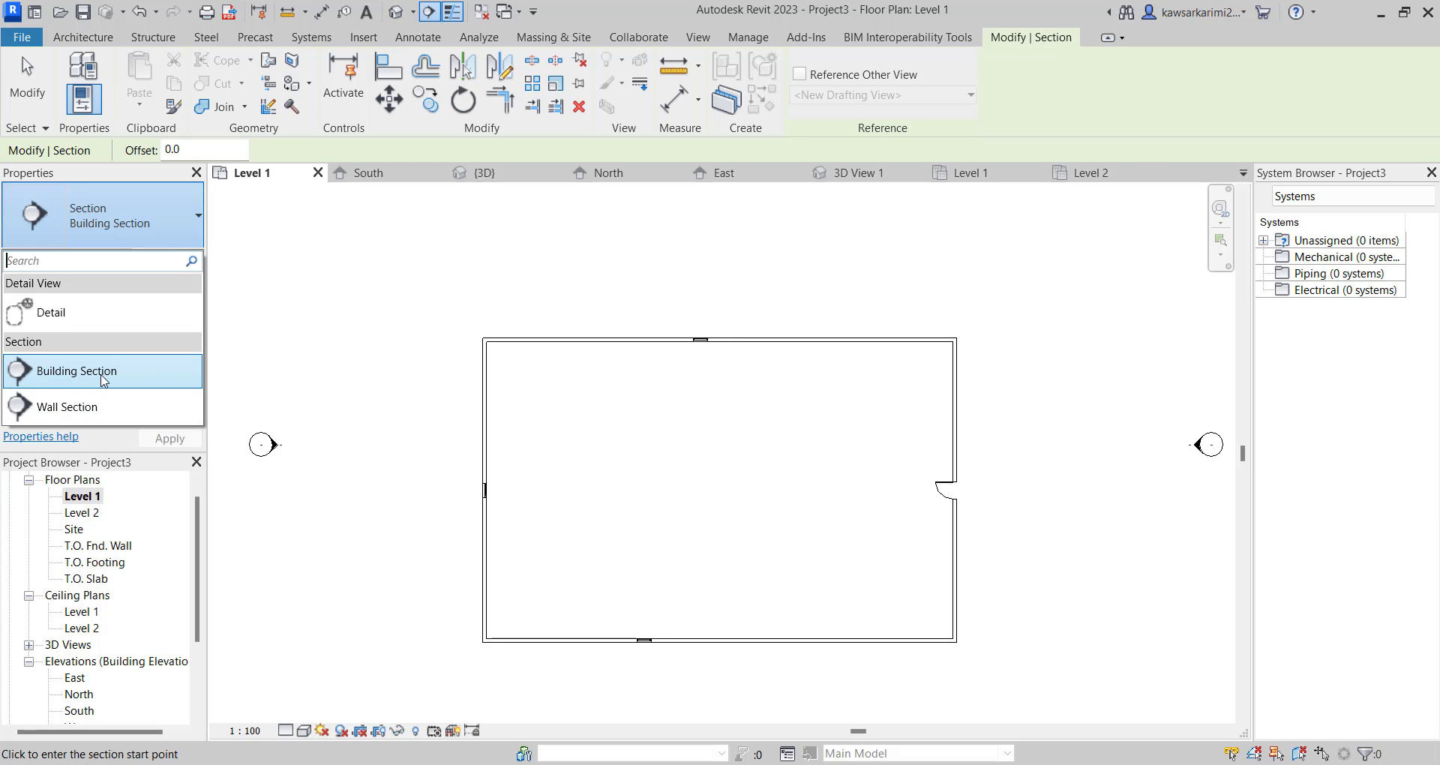
click(104, 373)
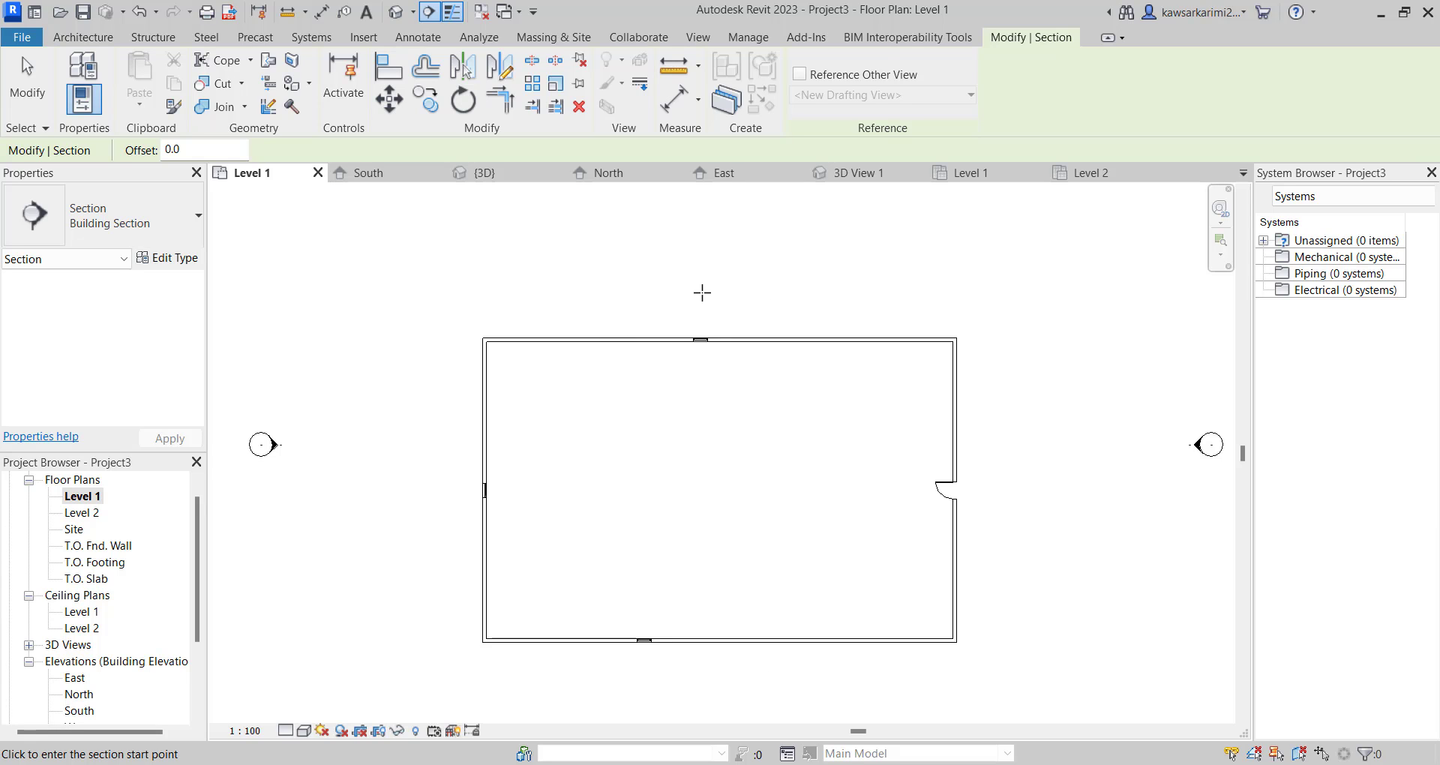
Draw the section north–south through the plan's middle, extending the line and crop region below the building.
click(701, 292)
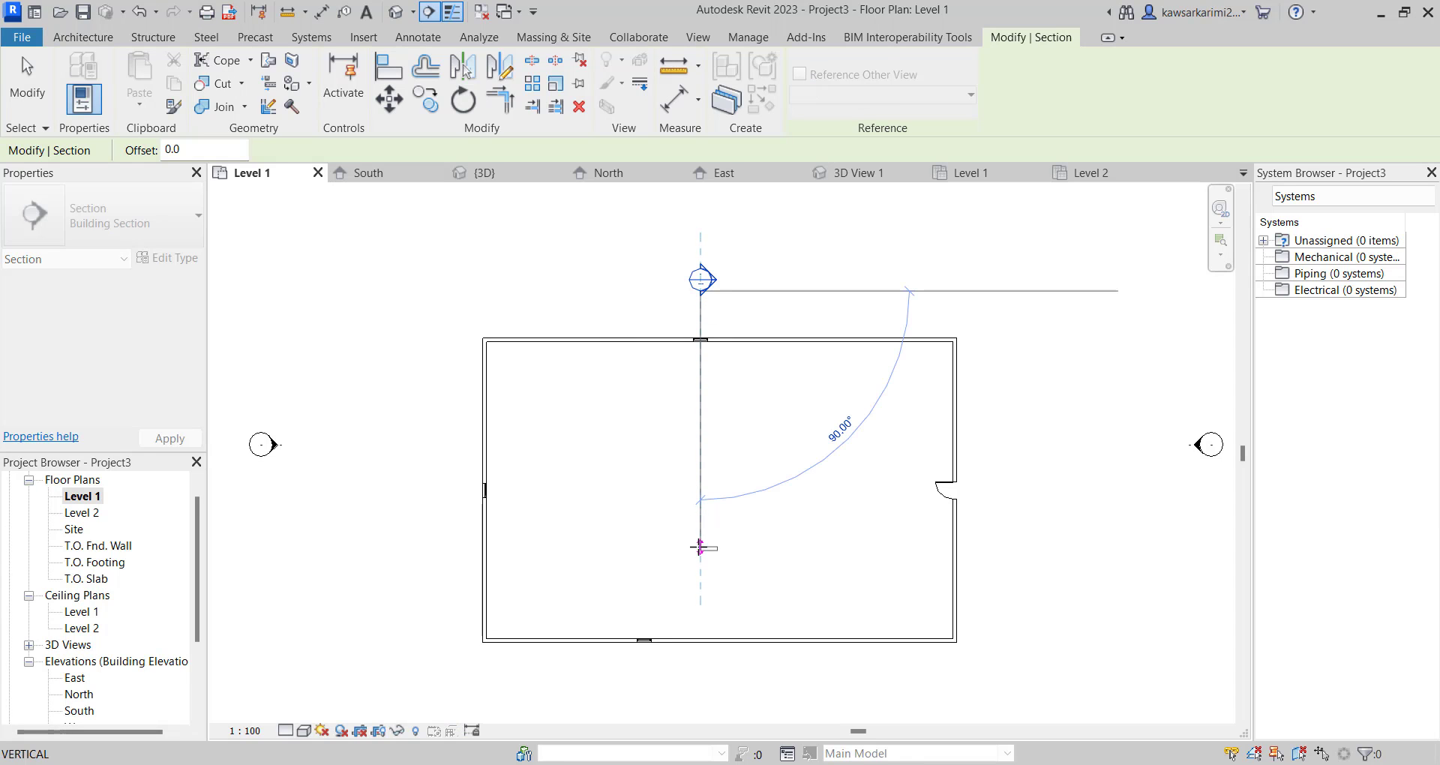
click(700, 548)
click(1046, 83)
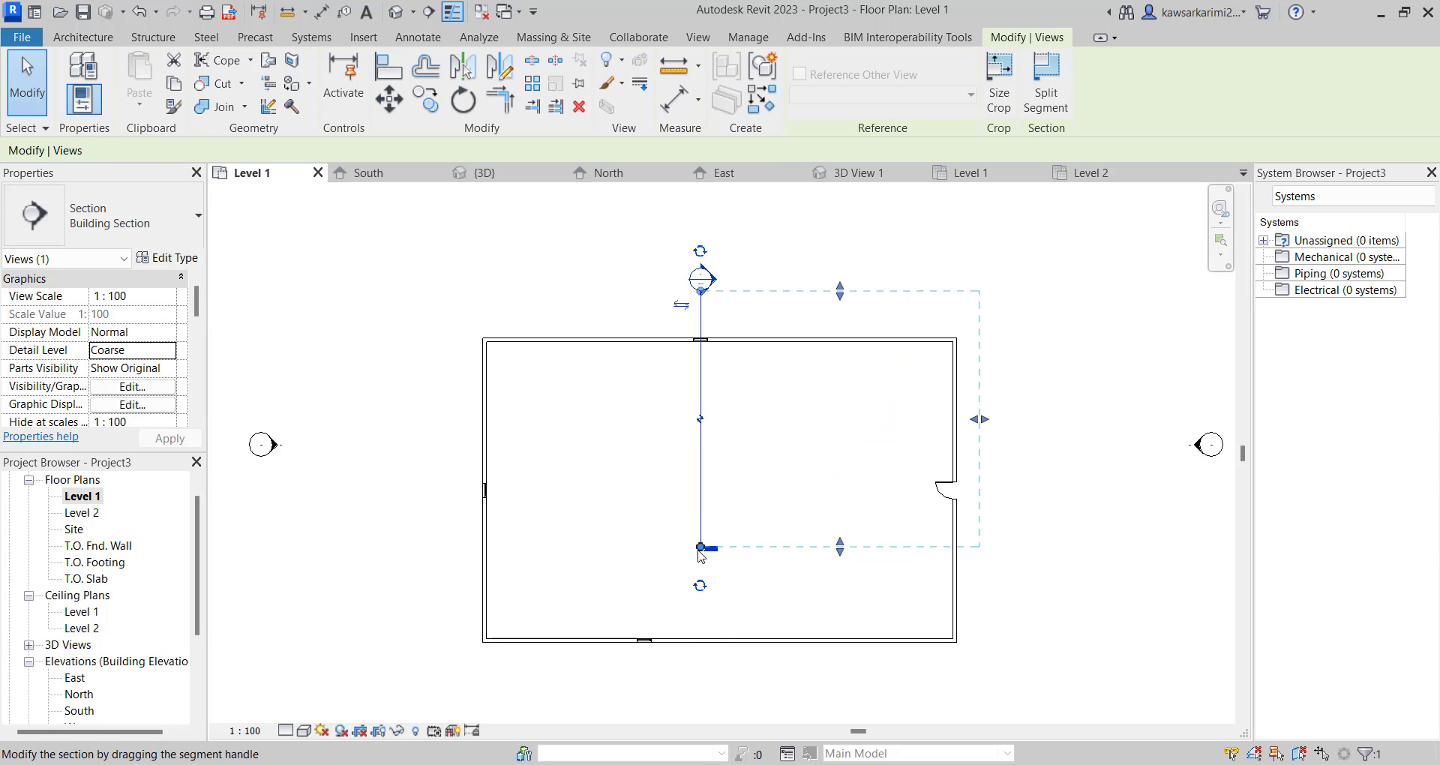
click(701, 574)
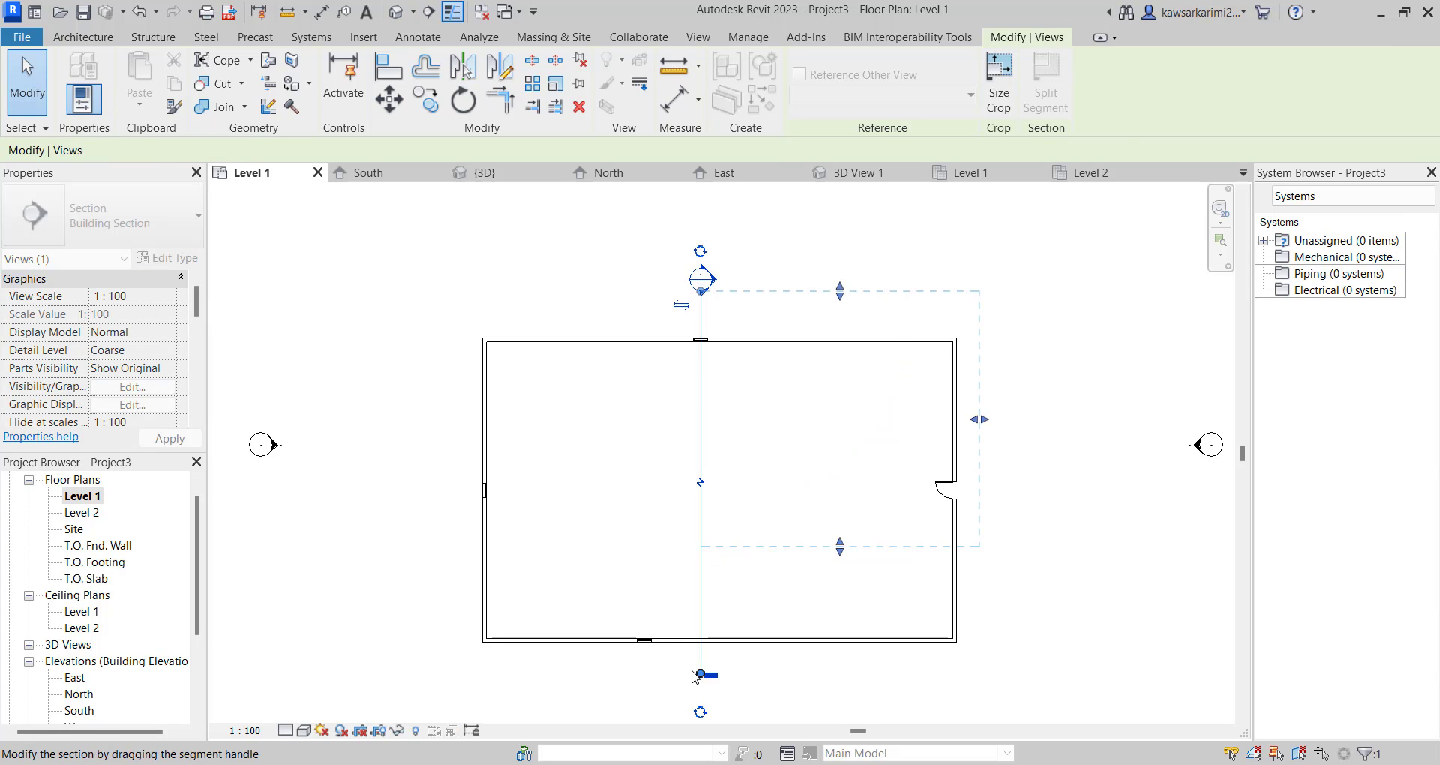
click(701, 674)
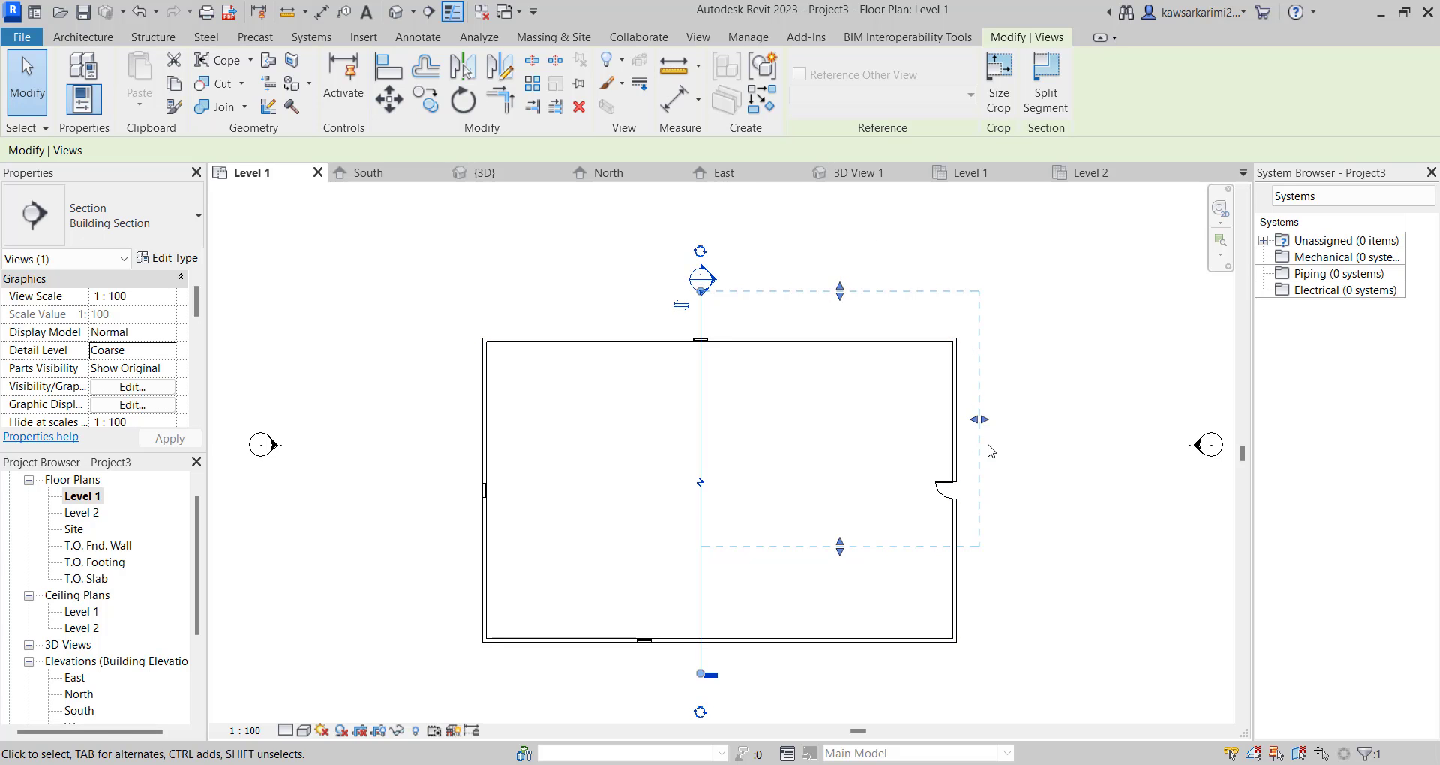
drag(840, 548, 825, 662)
click(824, 562)
Flip the building section so it looks west.
click(705, 417)
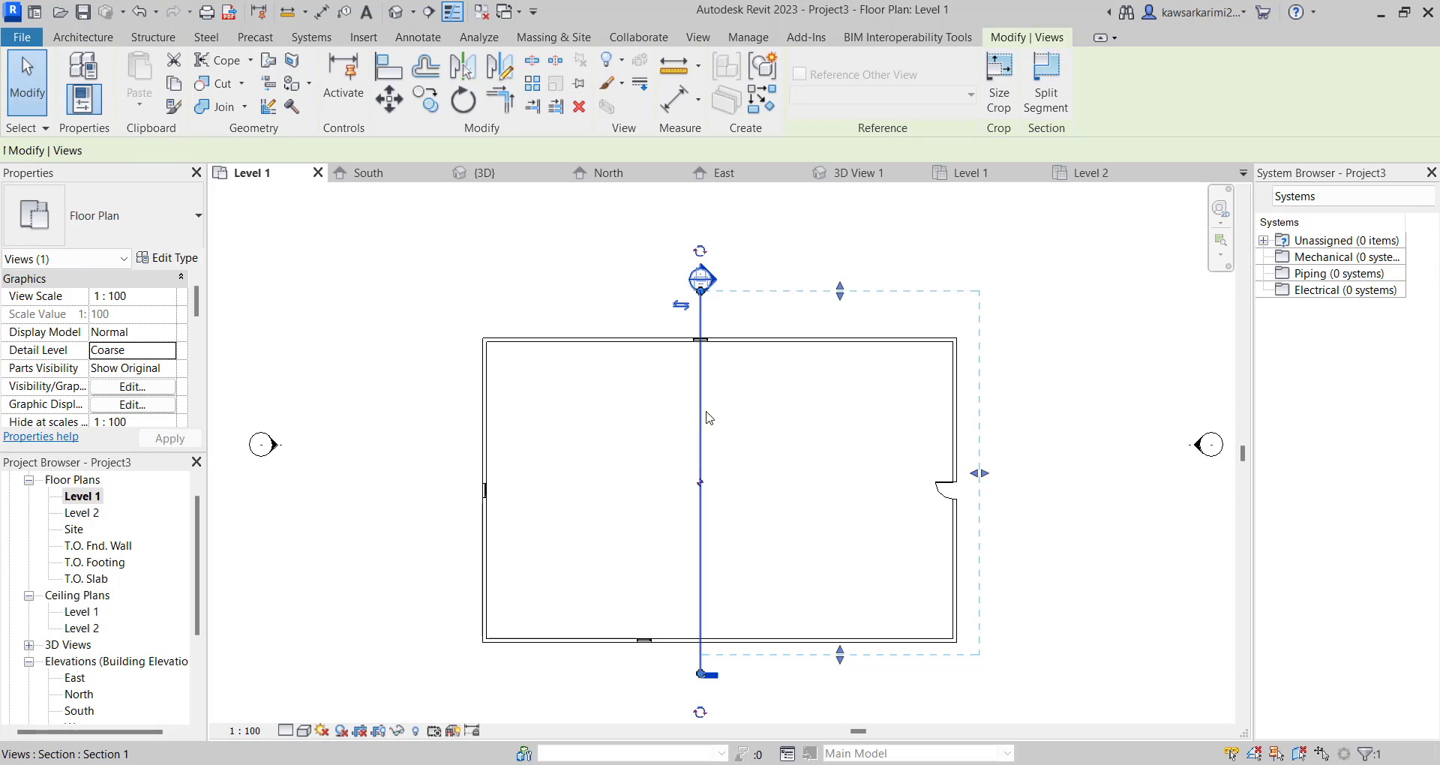
click(681, 306)
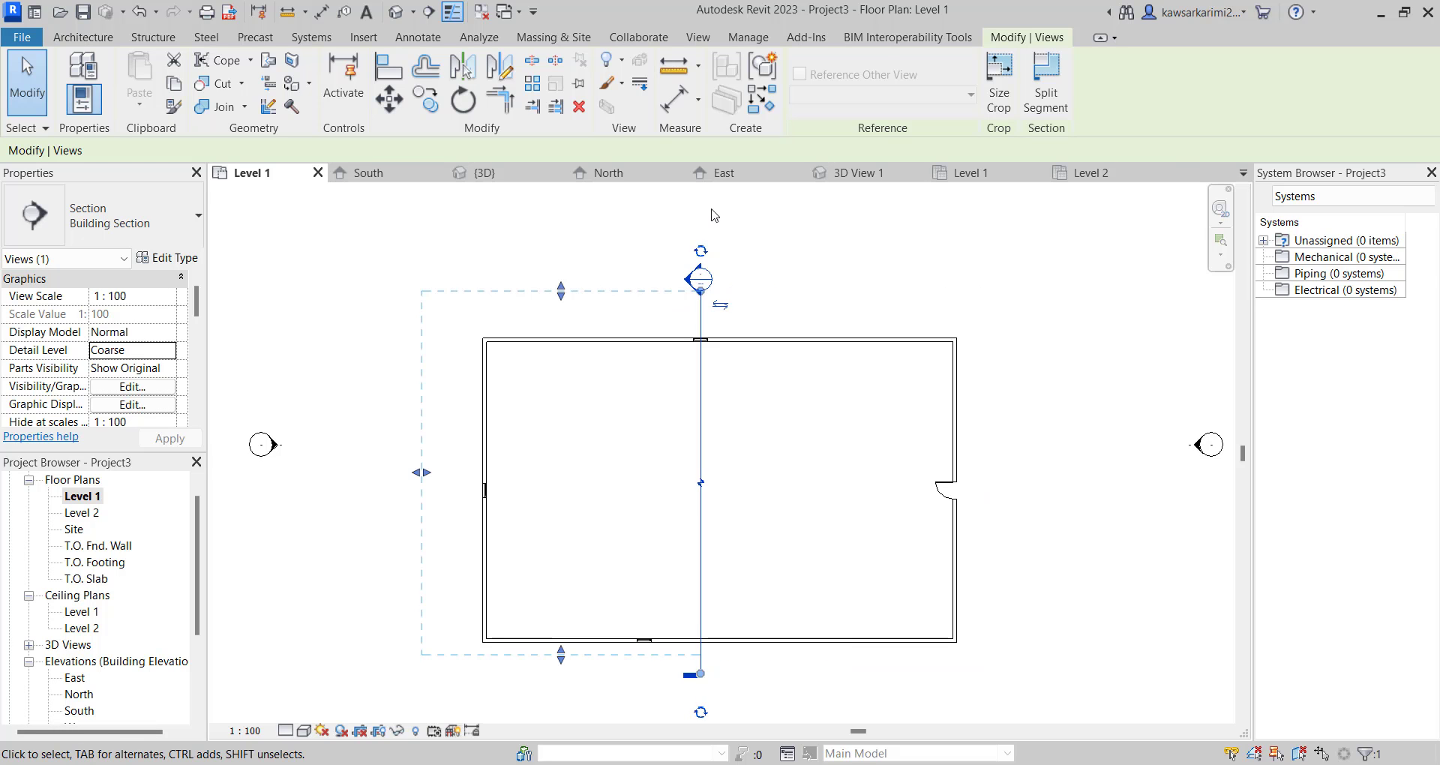
click(769, 264)
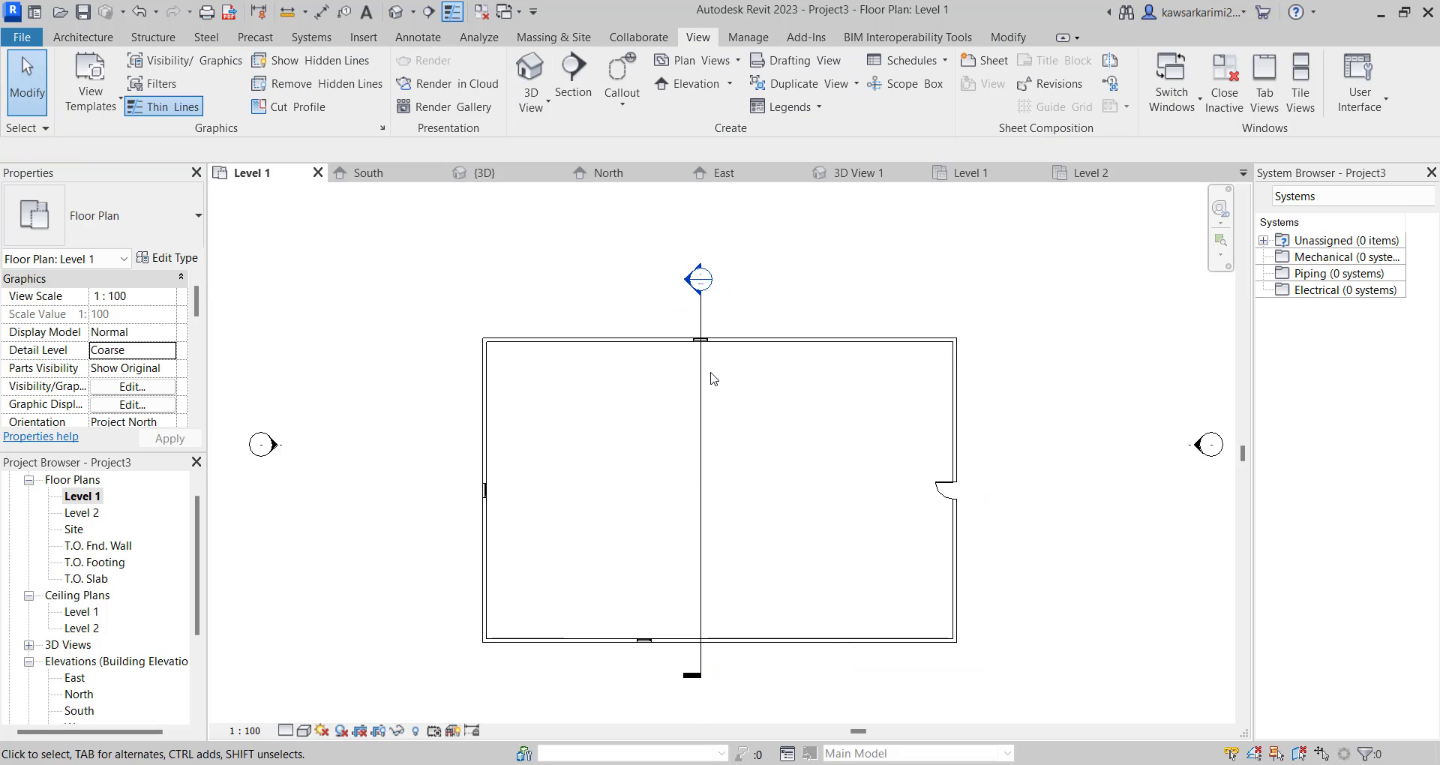
Draw a Wall Section across the left (west) wall.
click(573, 72)
click(161, 217)
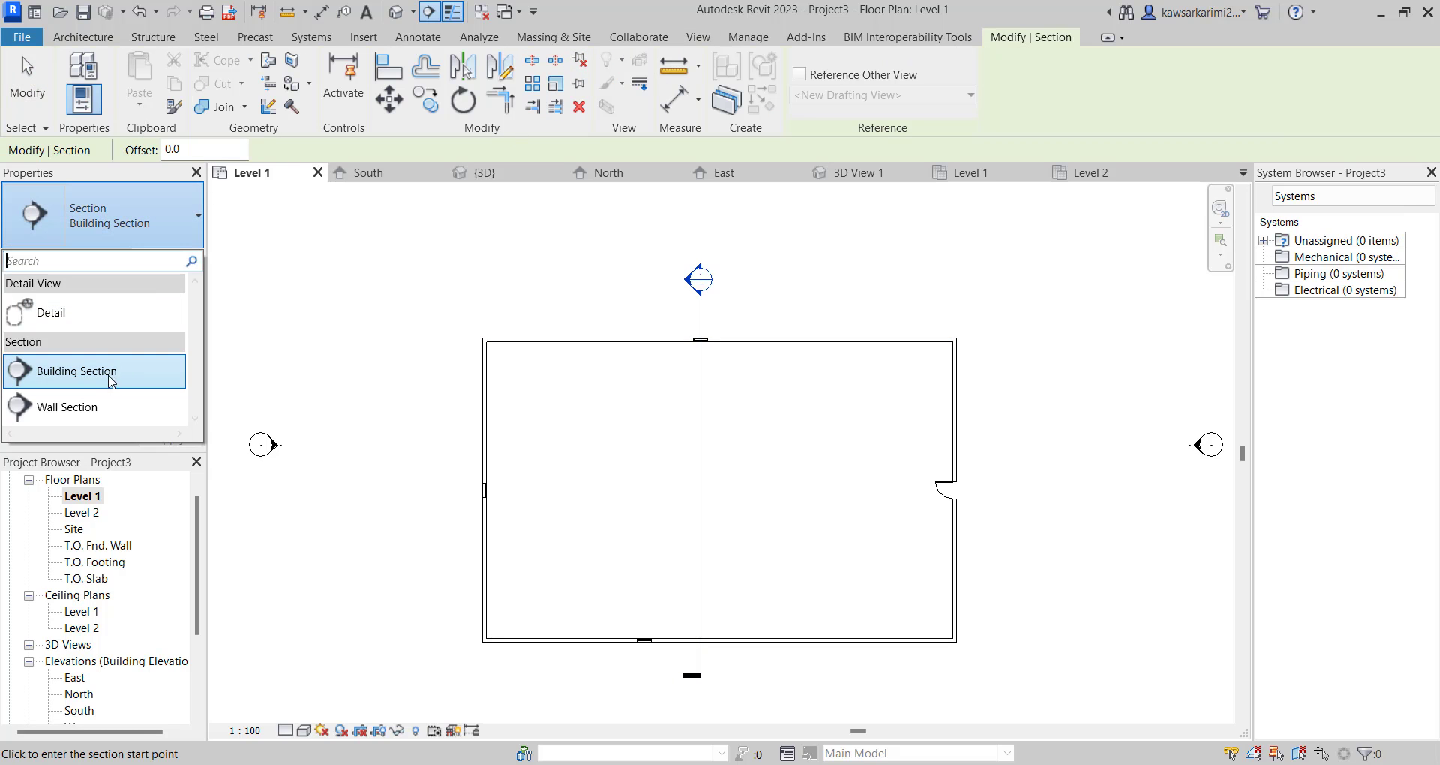
click(103, 406)
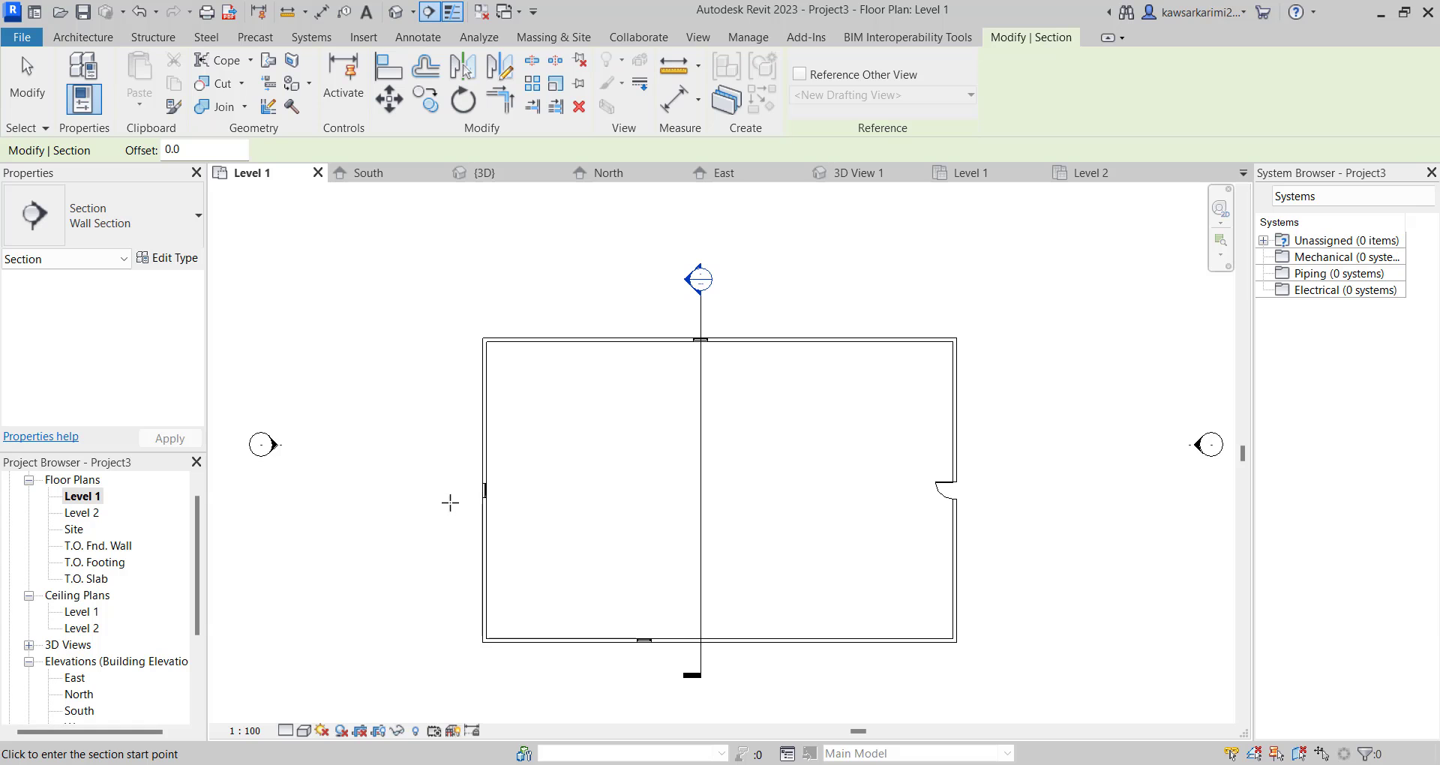
click(515, 489)
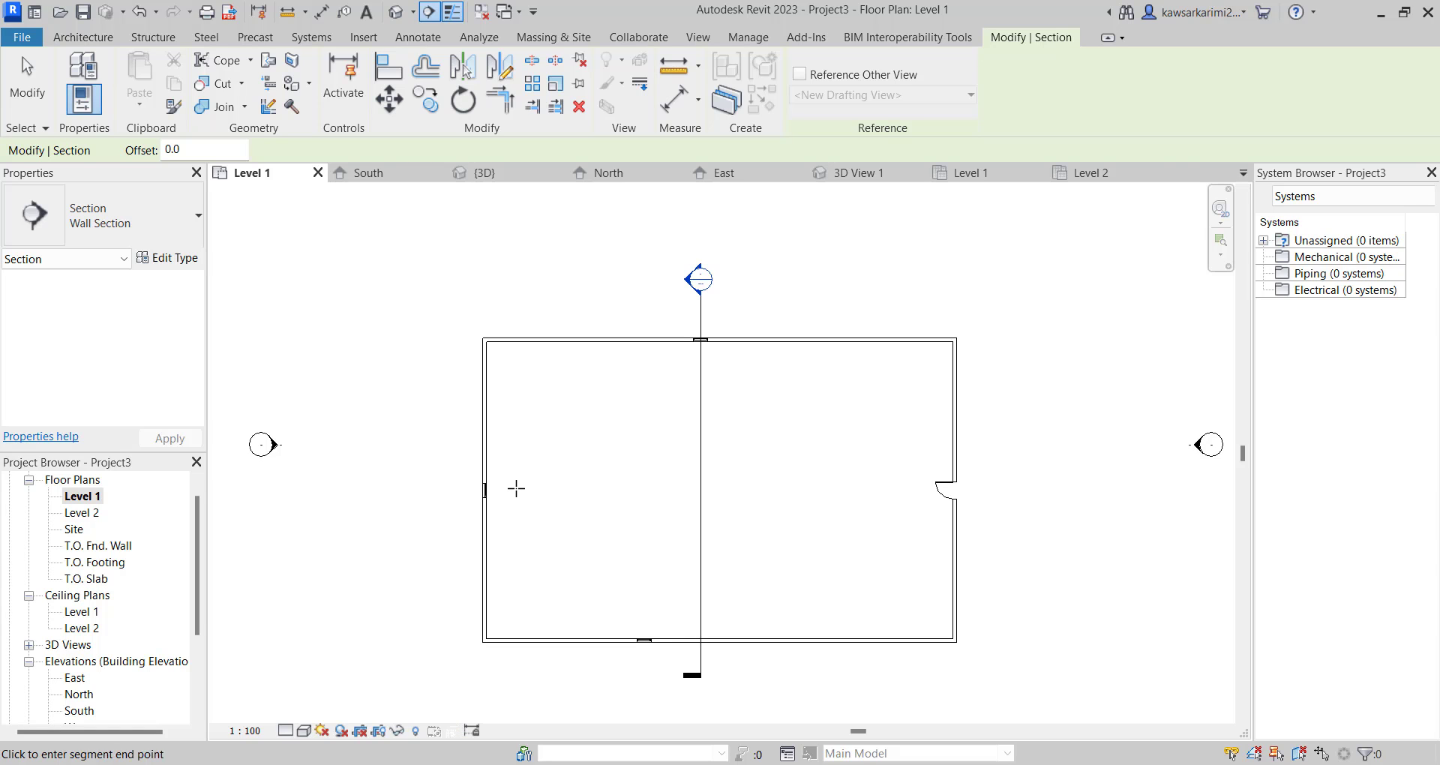
click(437, 488)
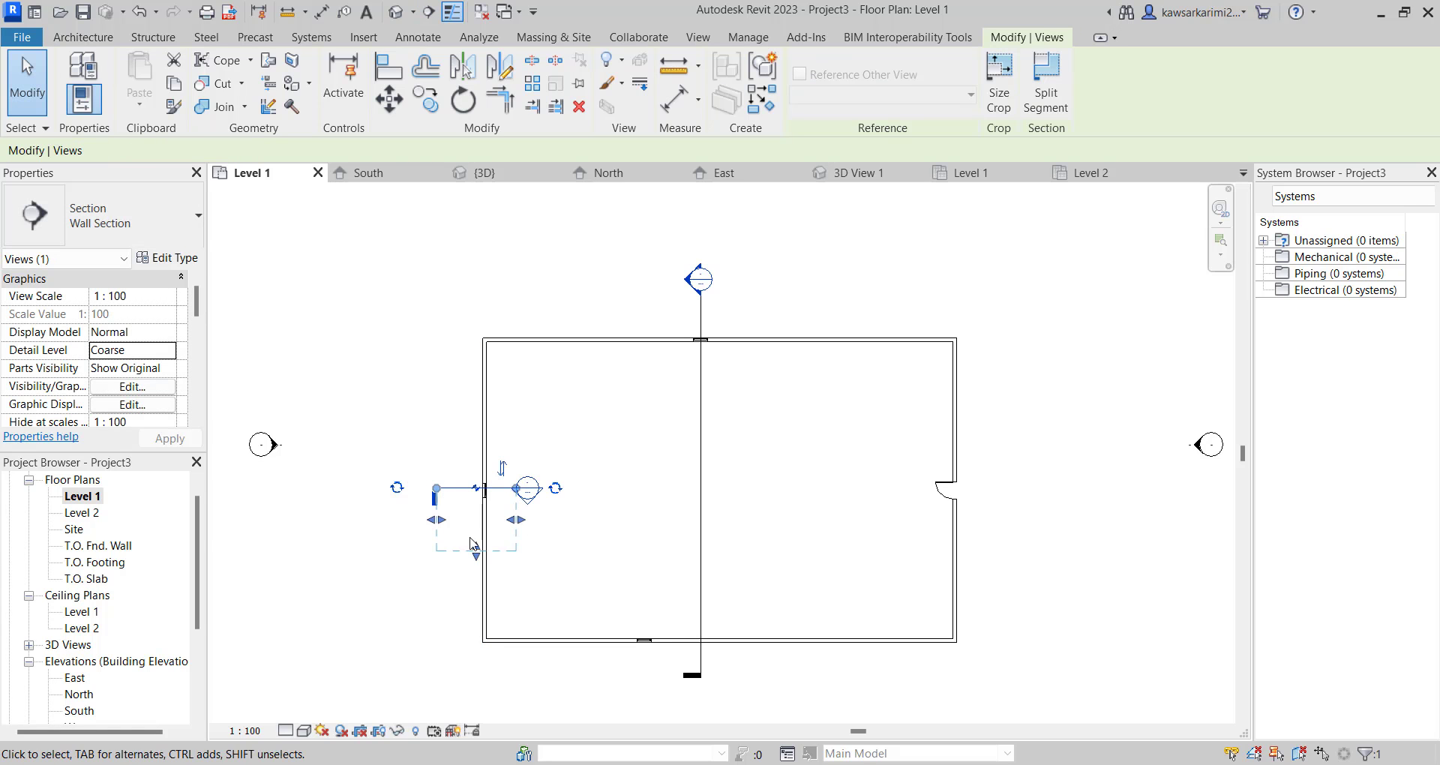
key(Escape)
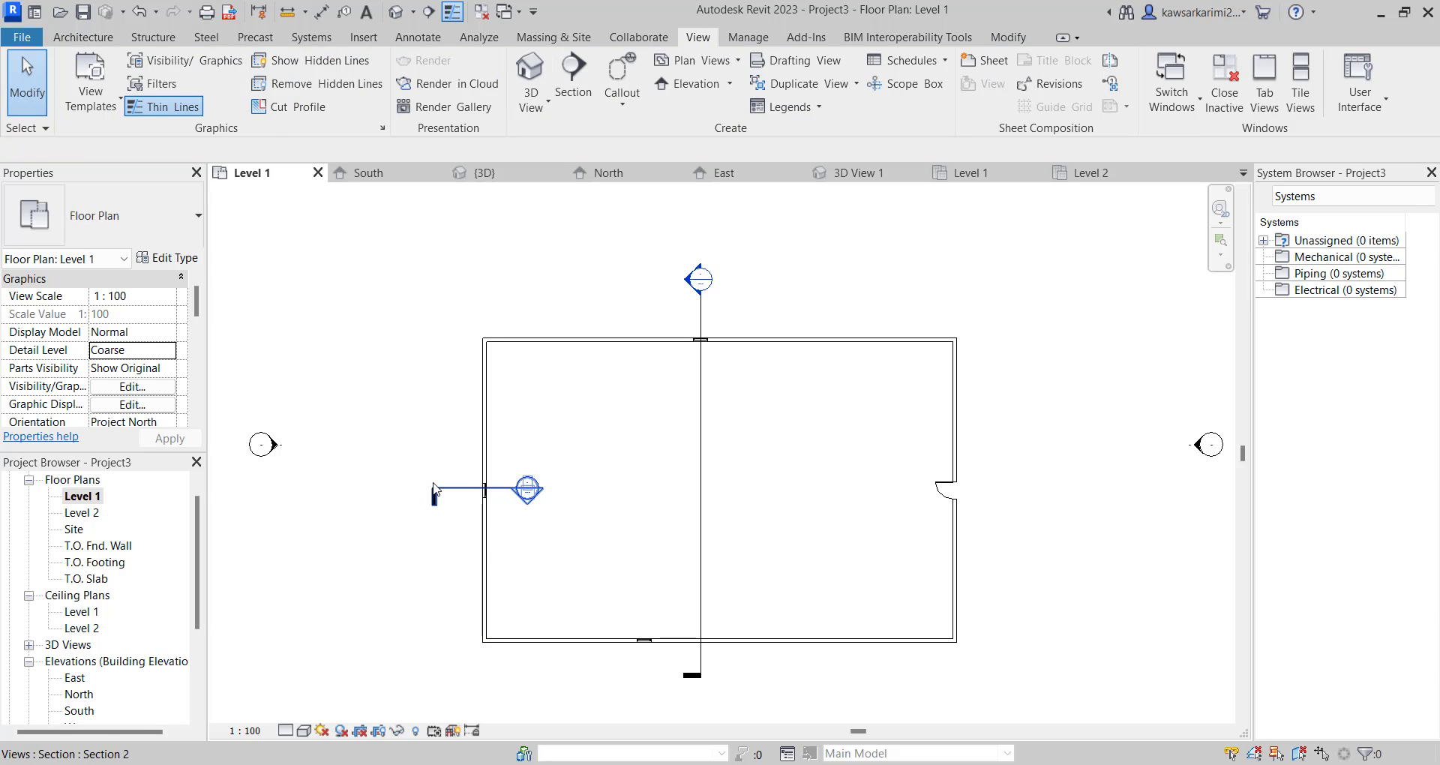
Flip the wall section and open its Section 2 view.
click(517, 488)
click(503, 469)
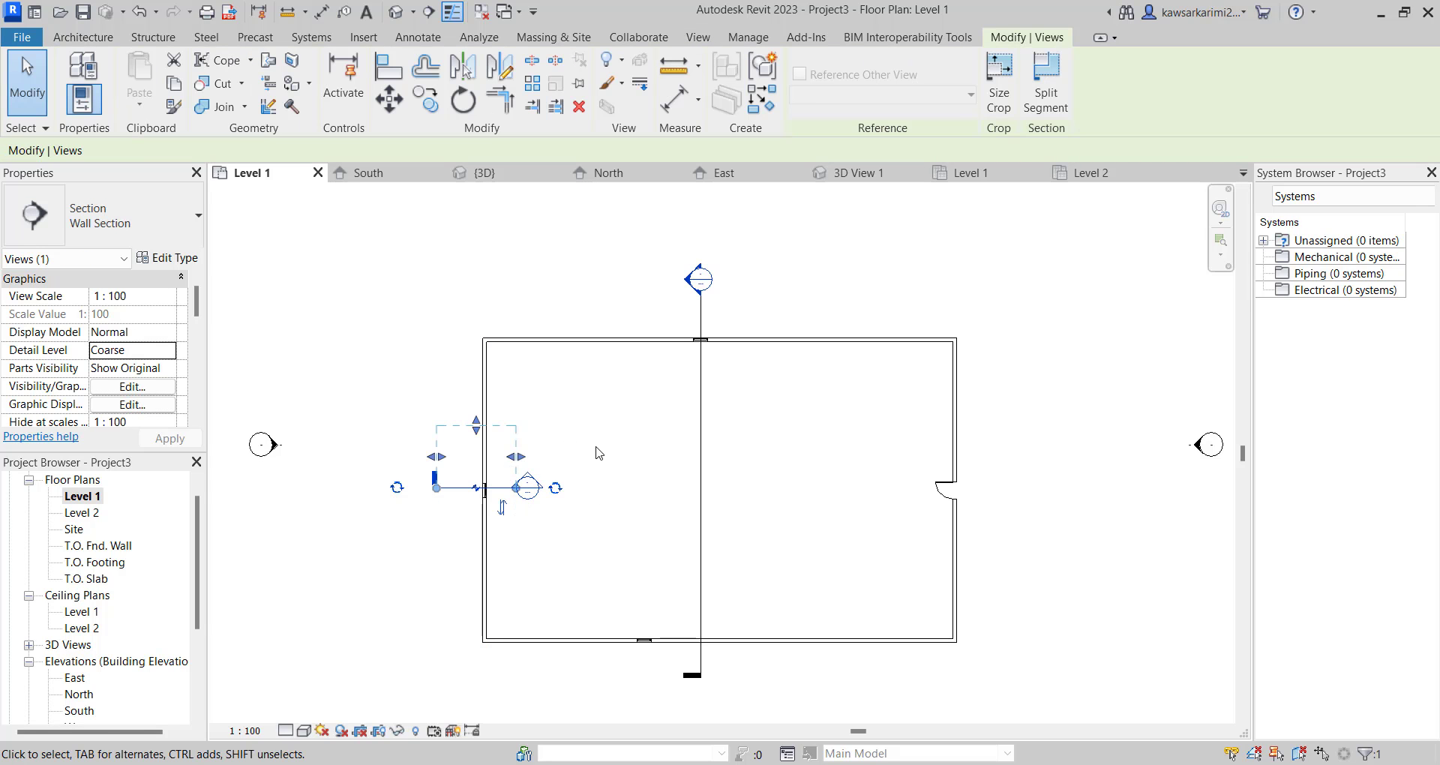
key(Escape)
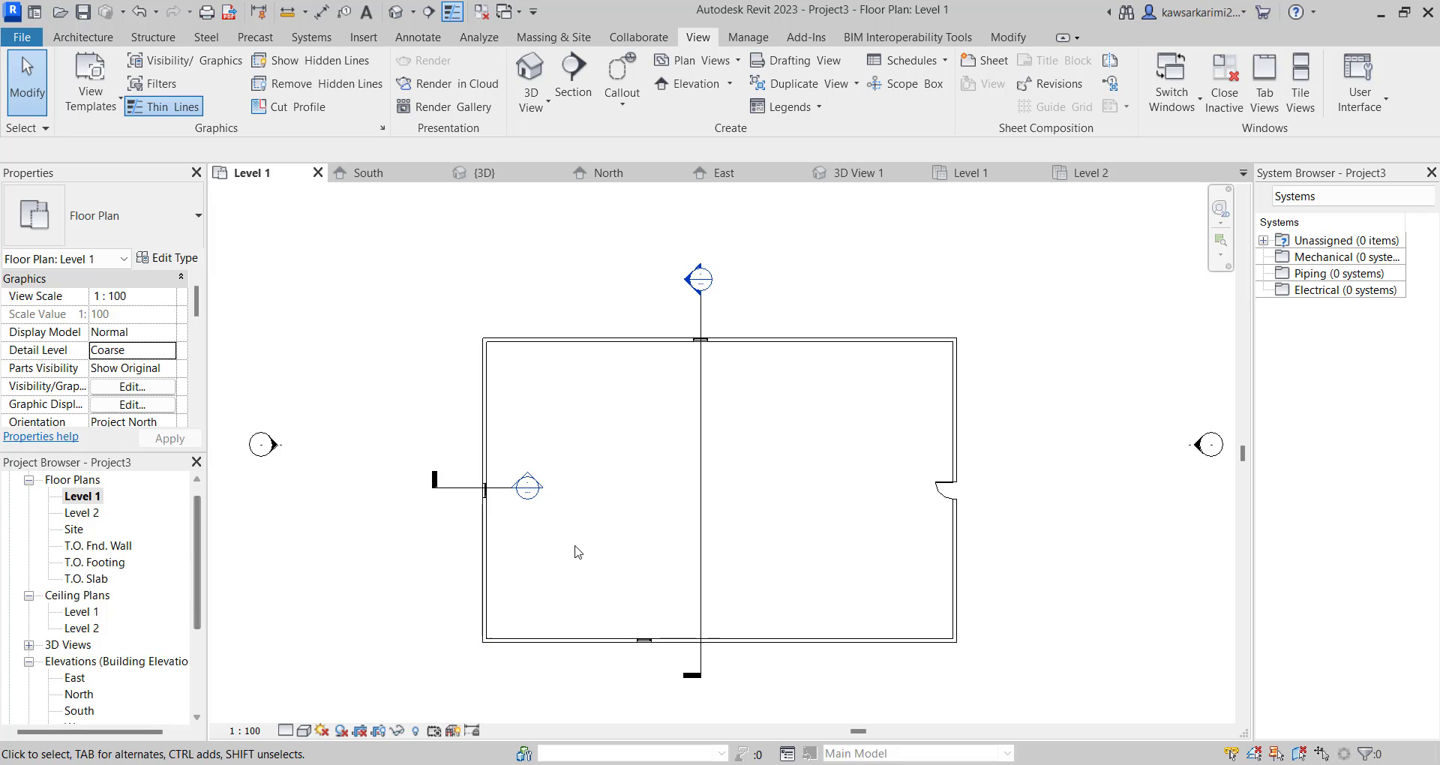
scroll(527, 486, up, 5)
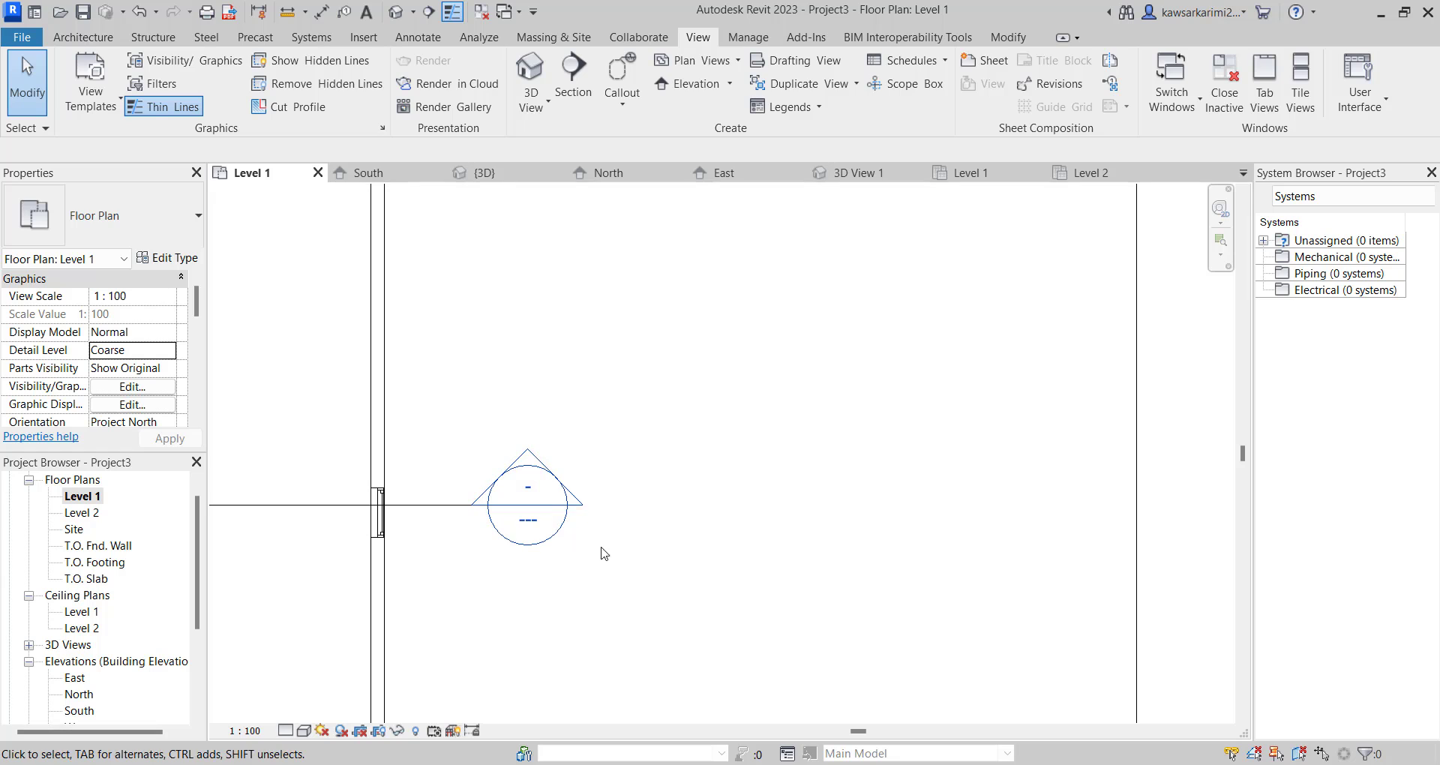
double_click(531, 492)
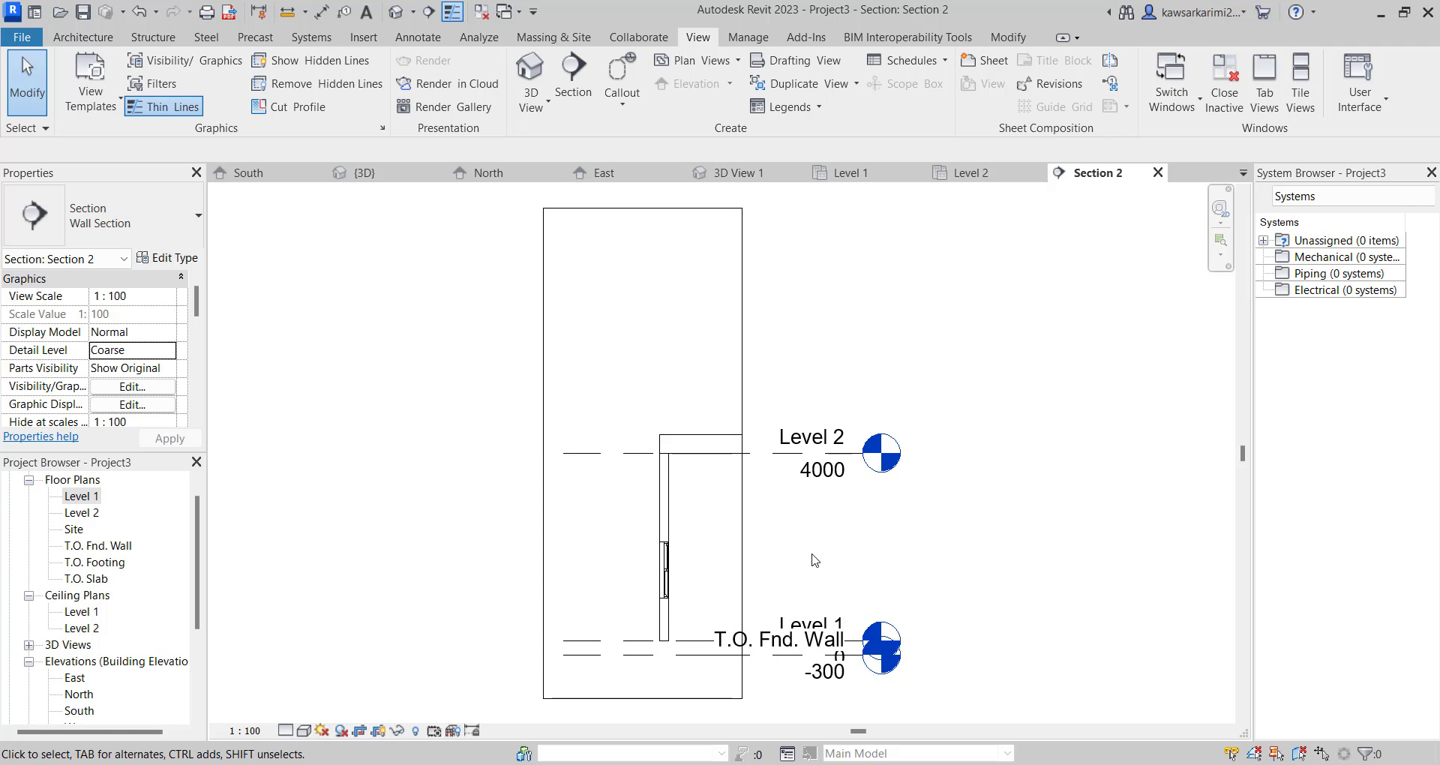
Show Section 2 in the Realistic visual style and zoom to inspect the west wall and roof.
click(305, 730)
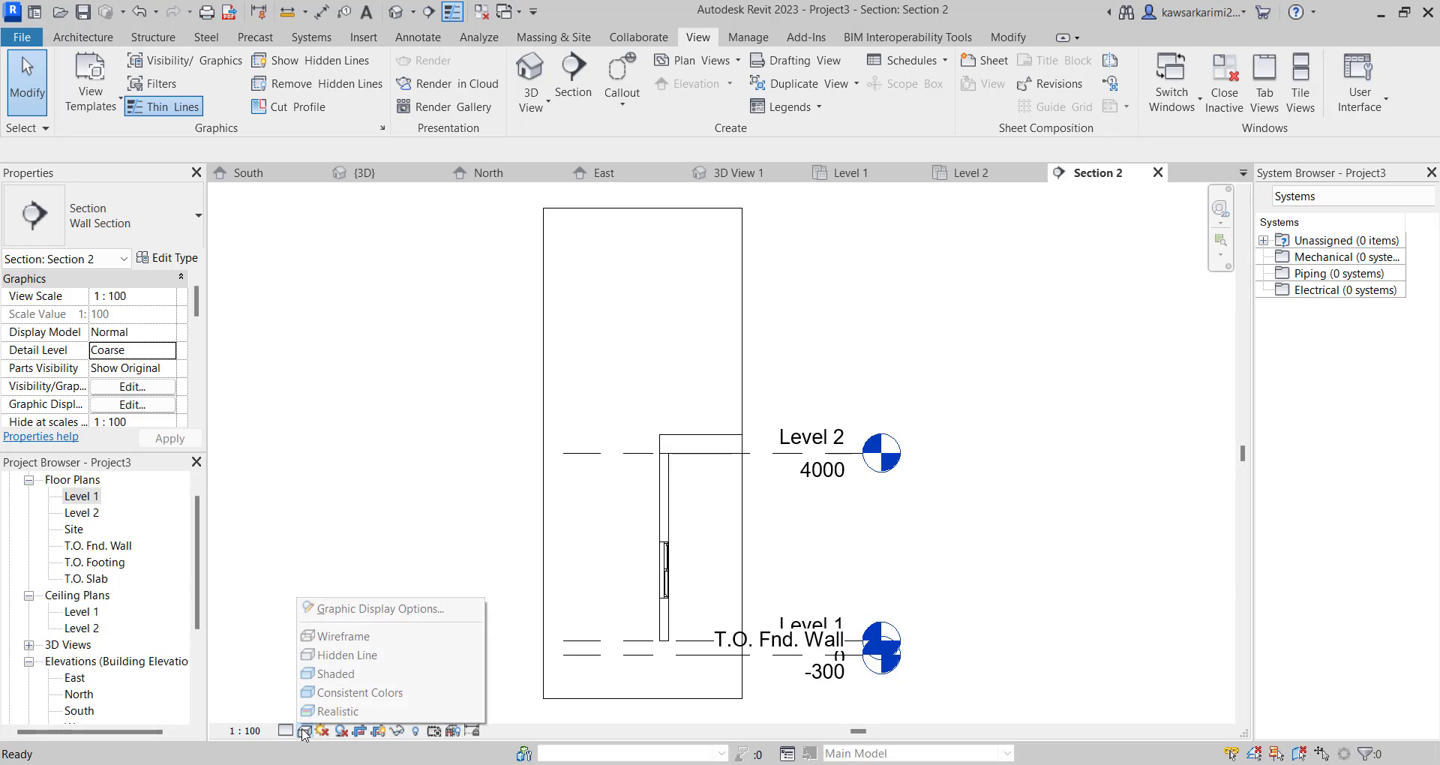
click(330, 711)
scroll(670, 593, up, 5)
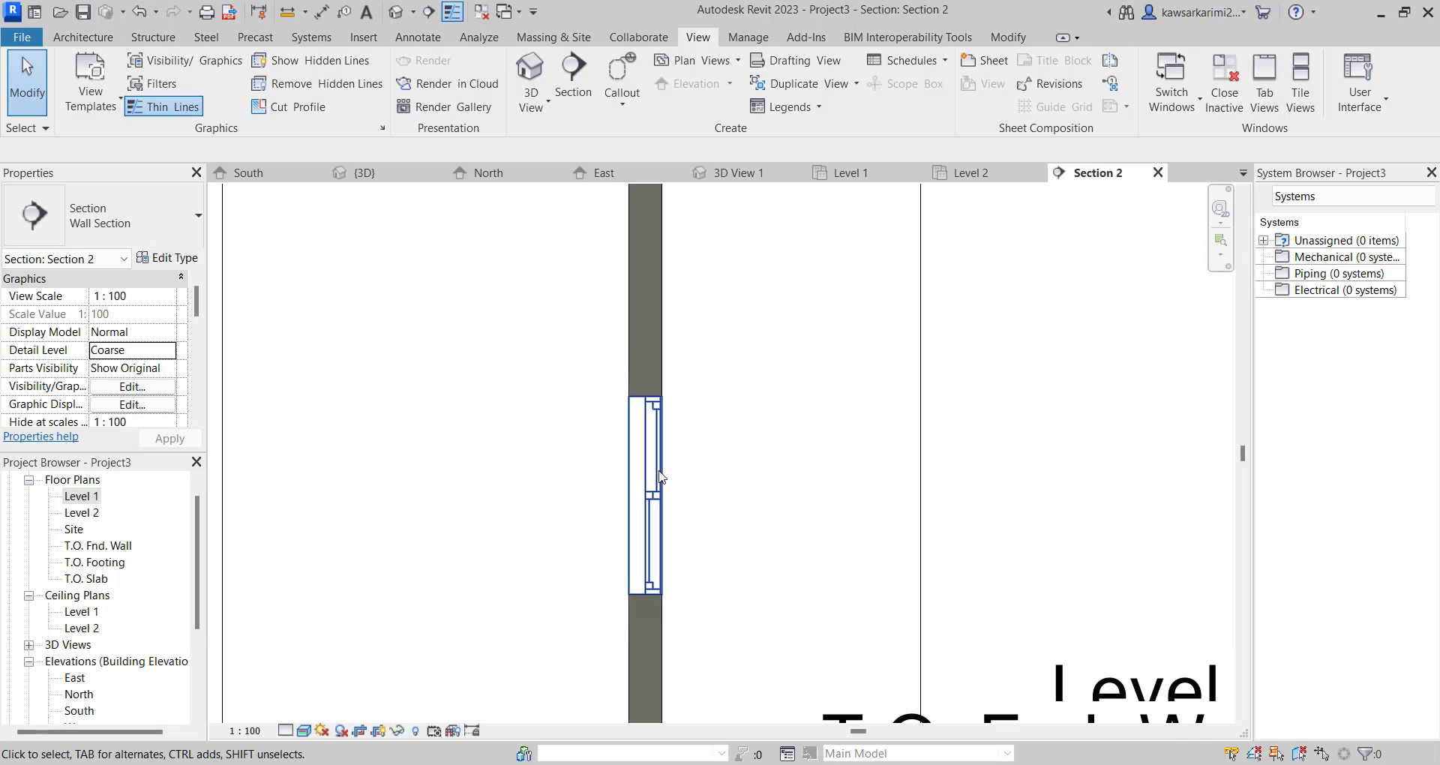
scroll(679, 506, down, 2)
scroll(679, 506, down, 2)
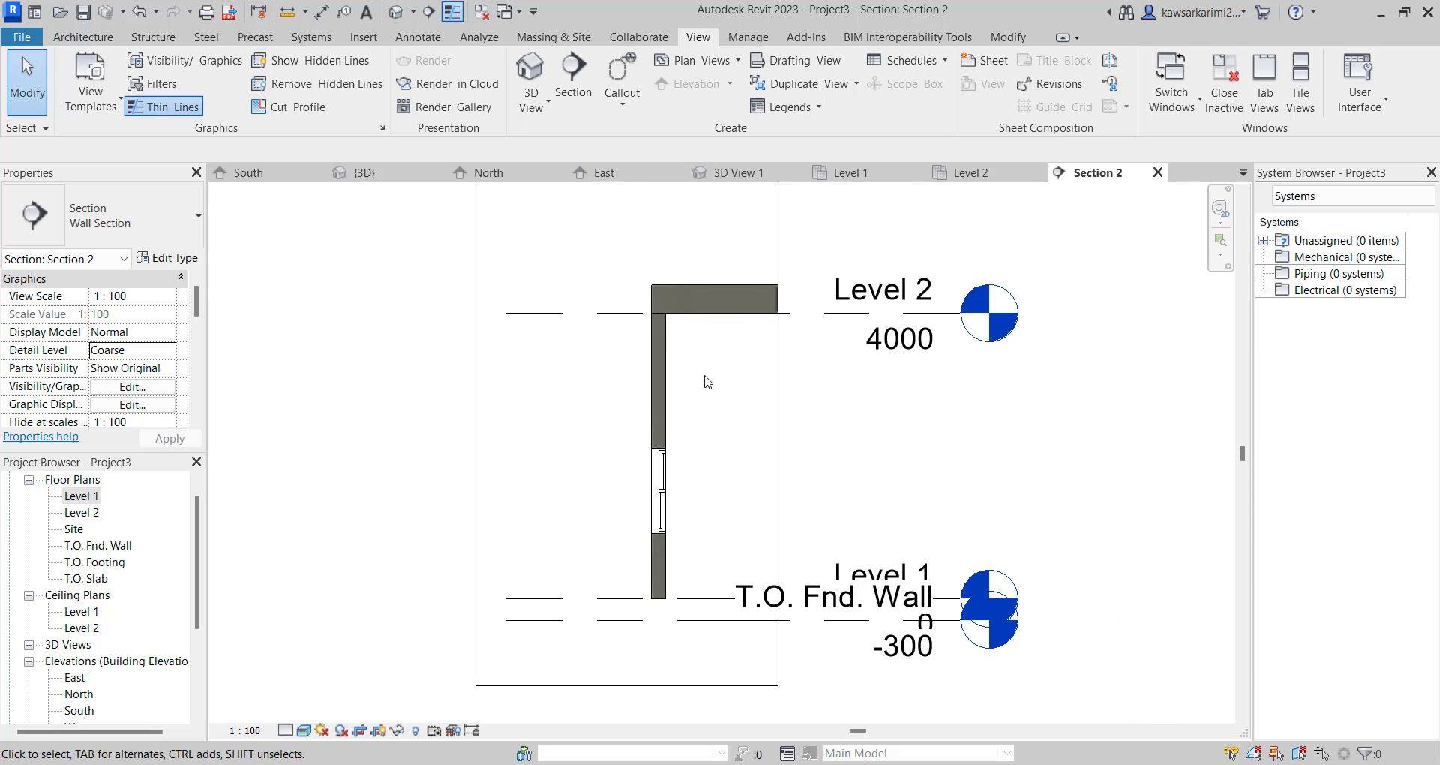
scroll(644, 438, up, 4)
scroll(643, 451, down, 3)
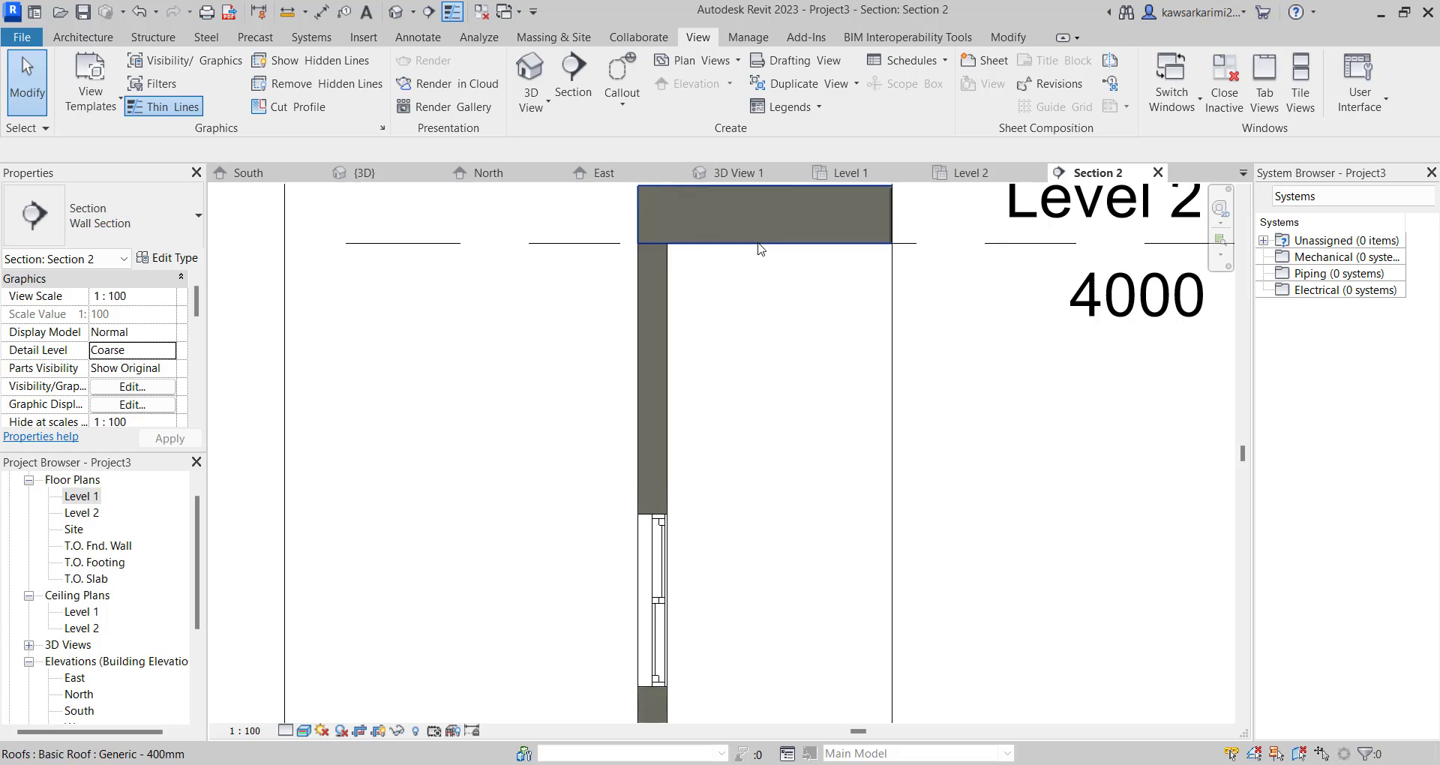
scroll(723, 466, down, 3)
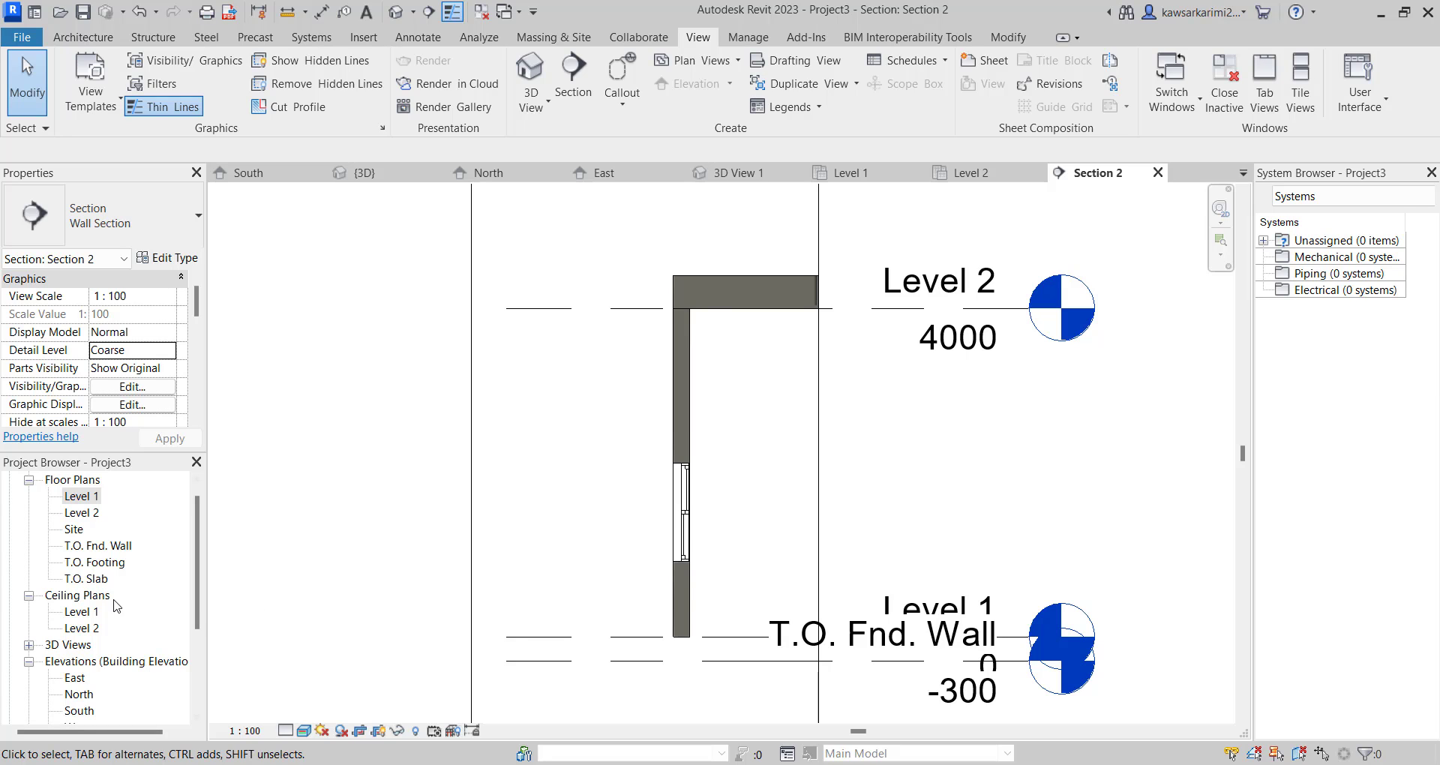
Open the Section 1 building section view from the Level 1 plan.
click(962, 176)
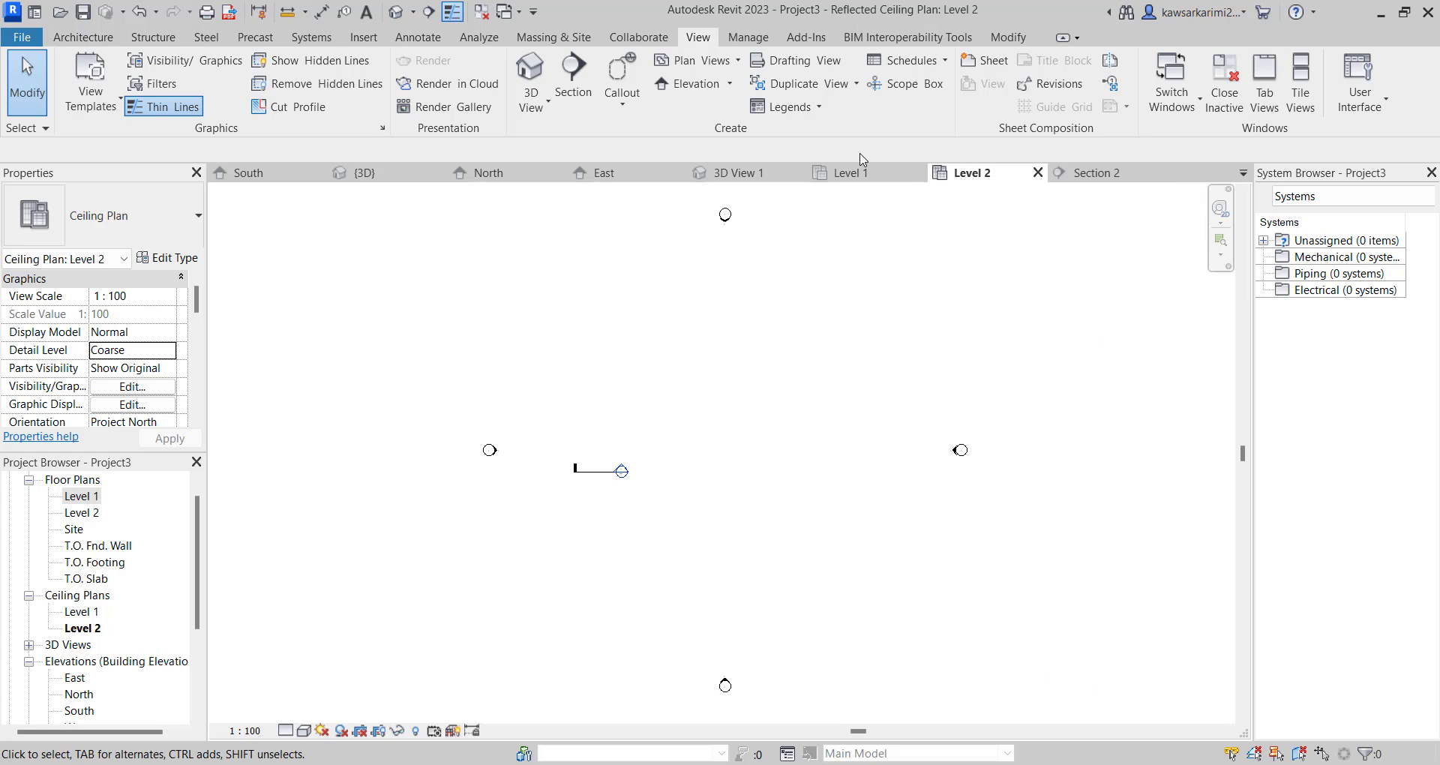
click(842, 173)
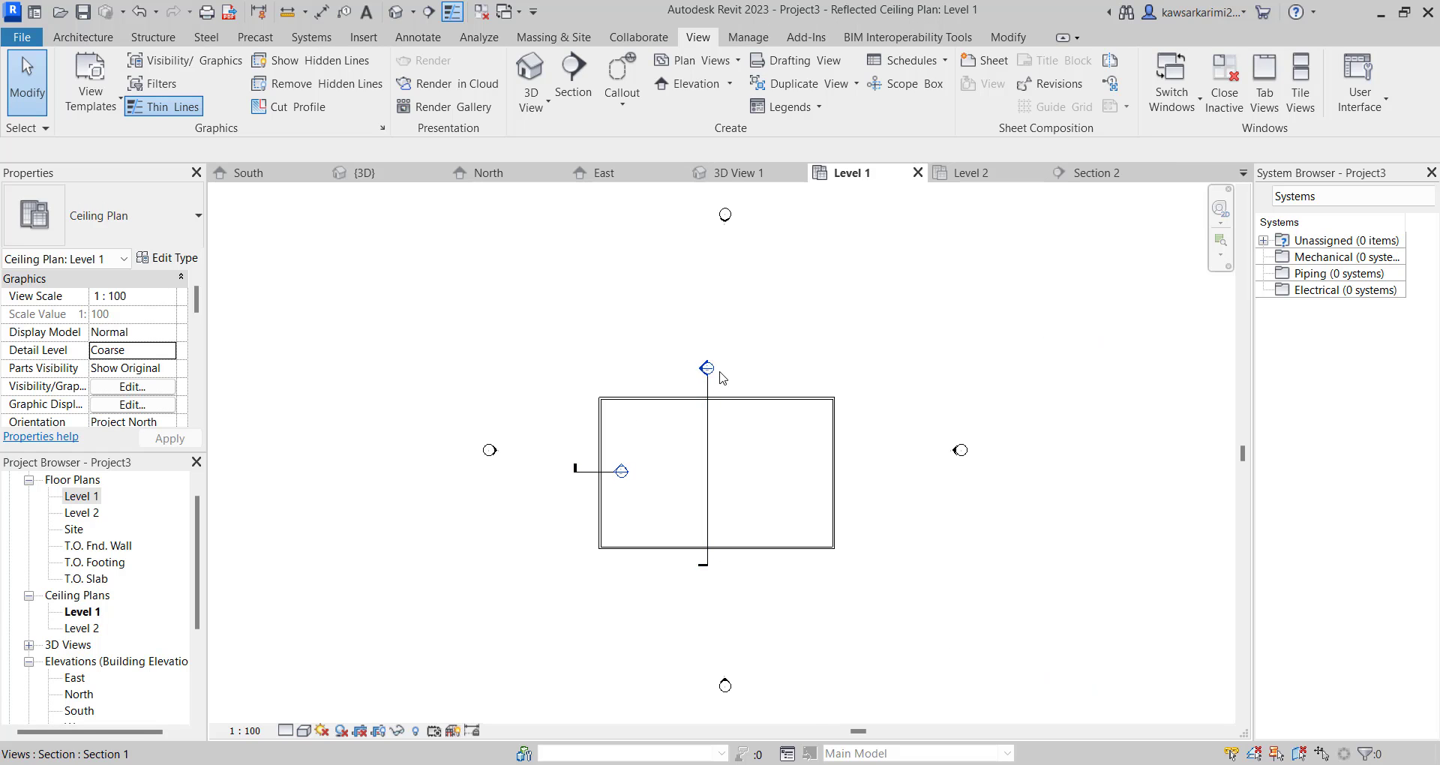
scroll(722, 379, up, 10)
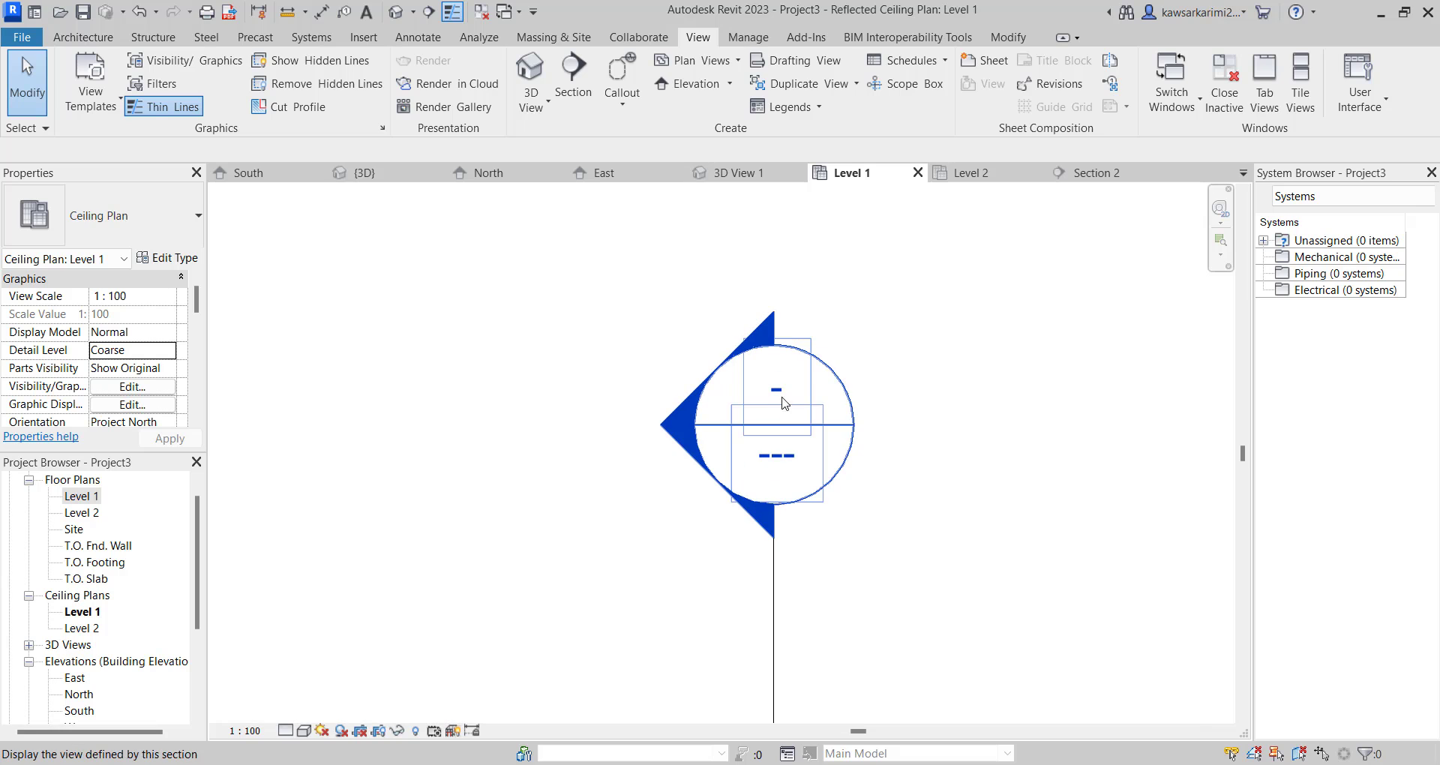
double_click(789, 393)
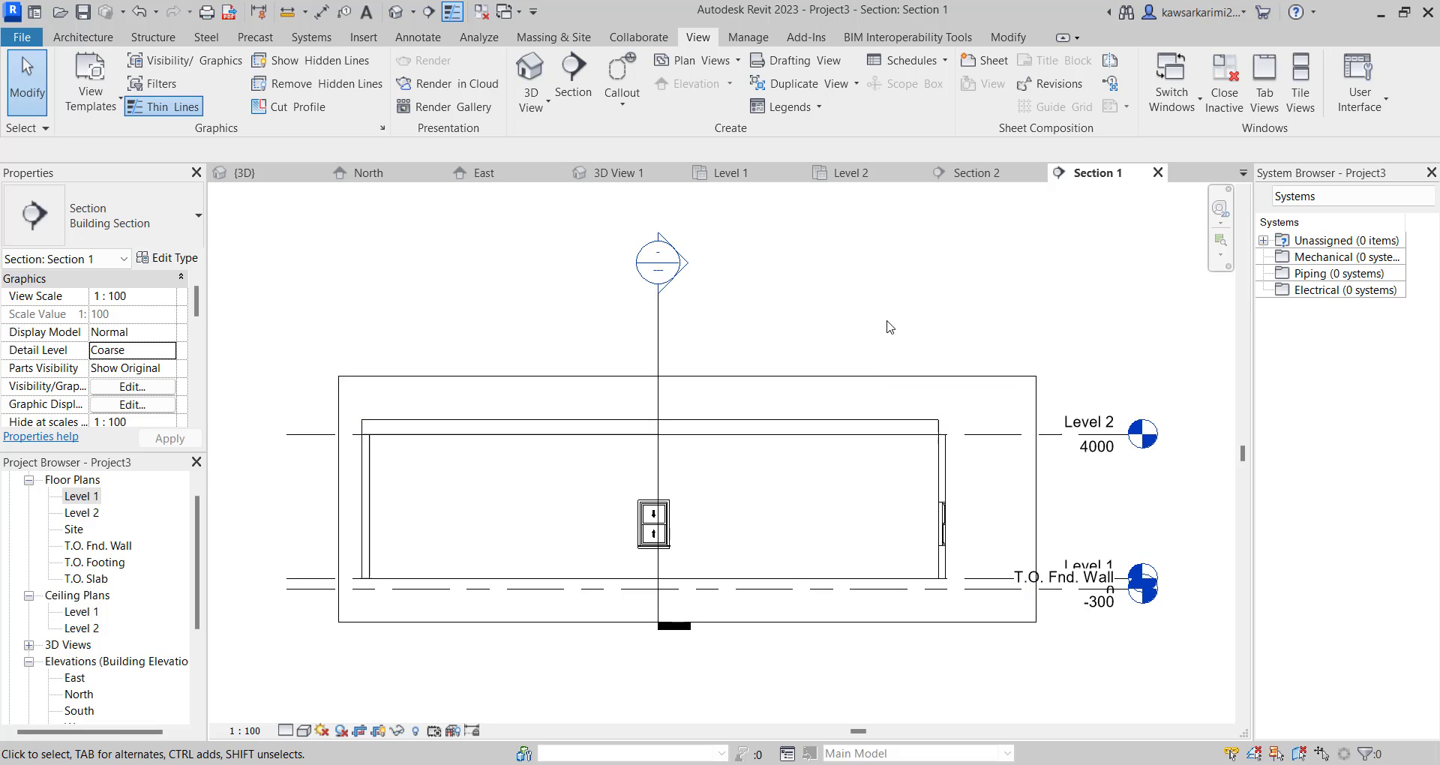
click(967, 173)
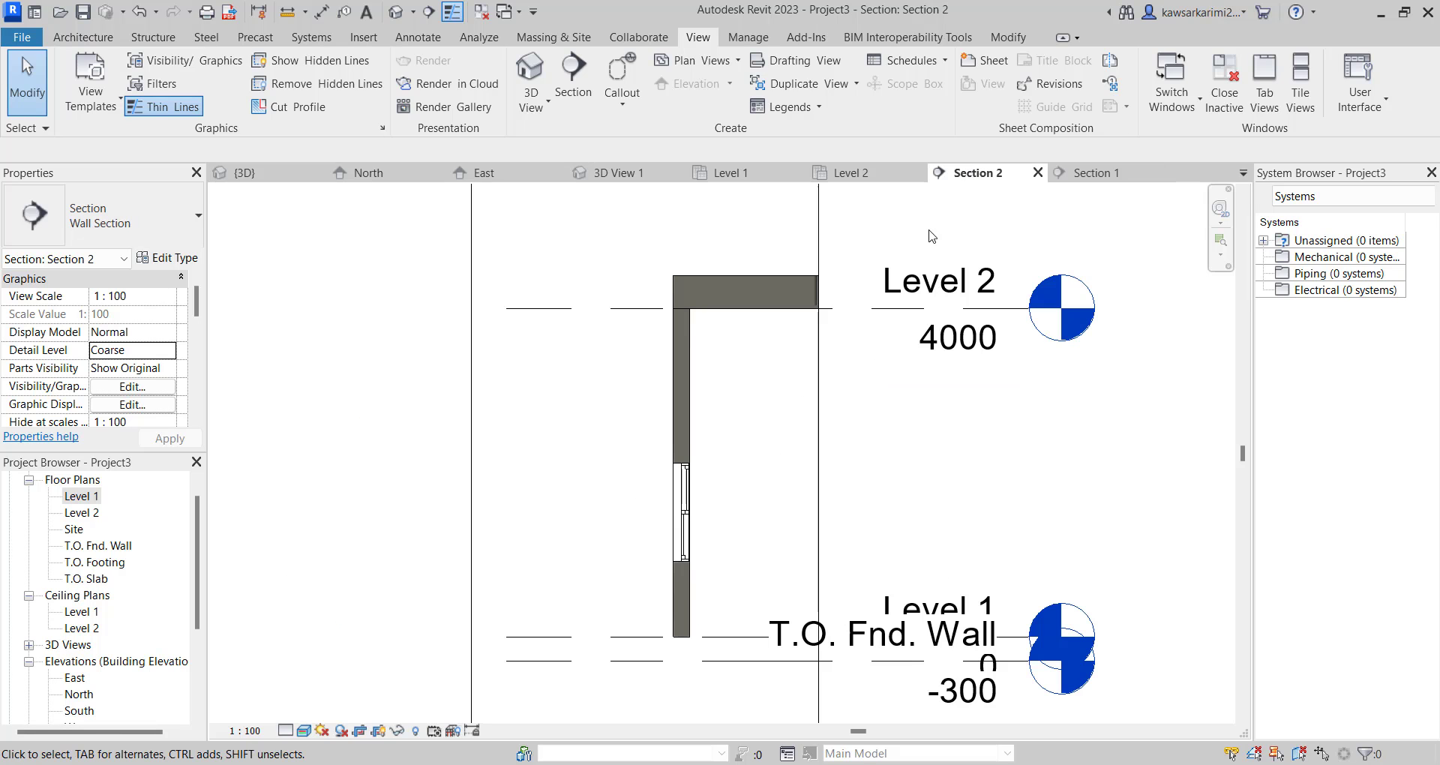
click(1101, 174)
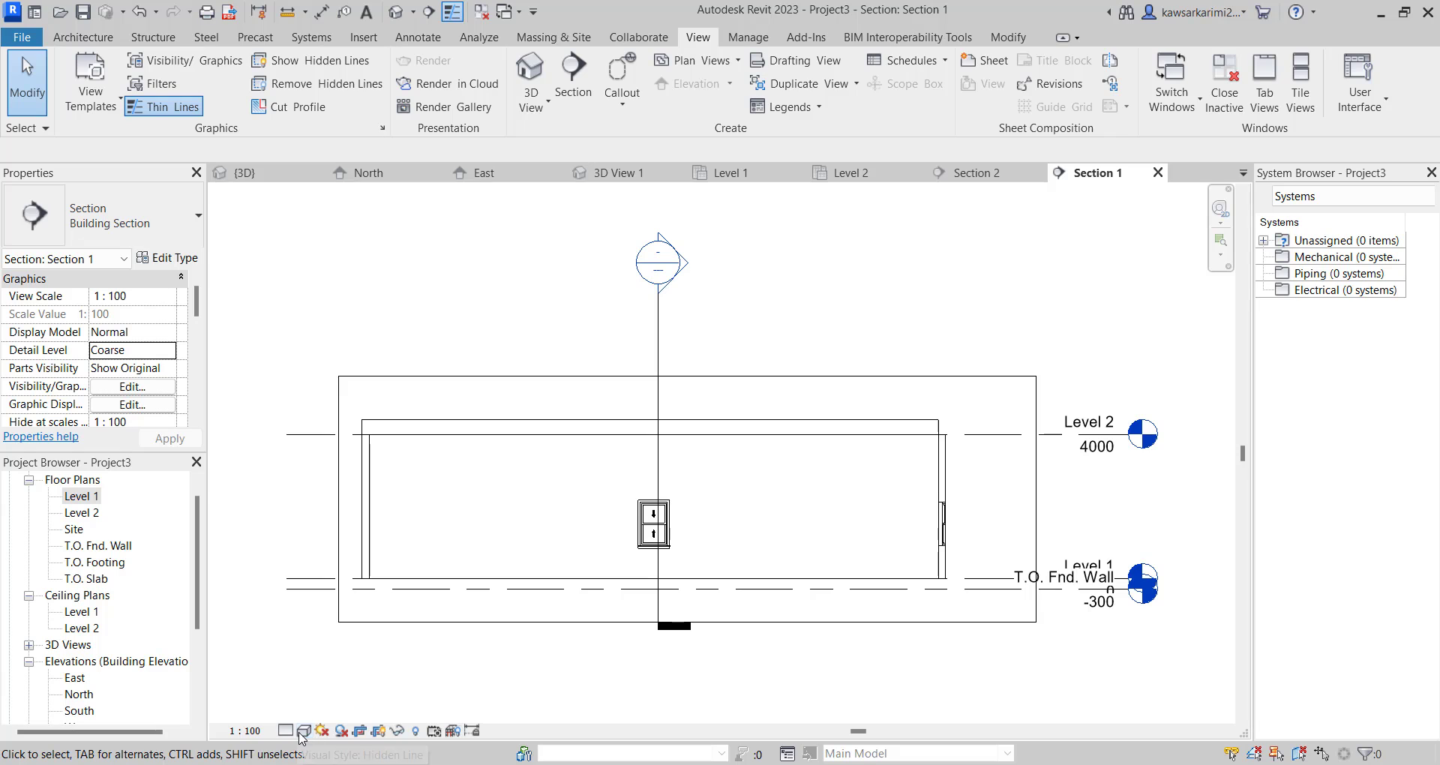
Try Realistic and Hidden Line, settle Section 1 on Shaded, and close Section 2.
click(303, 733)
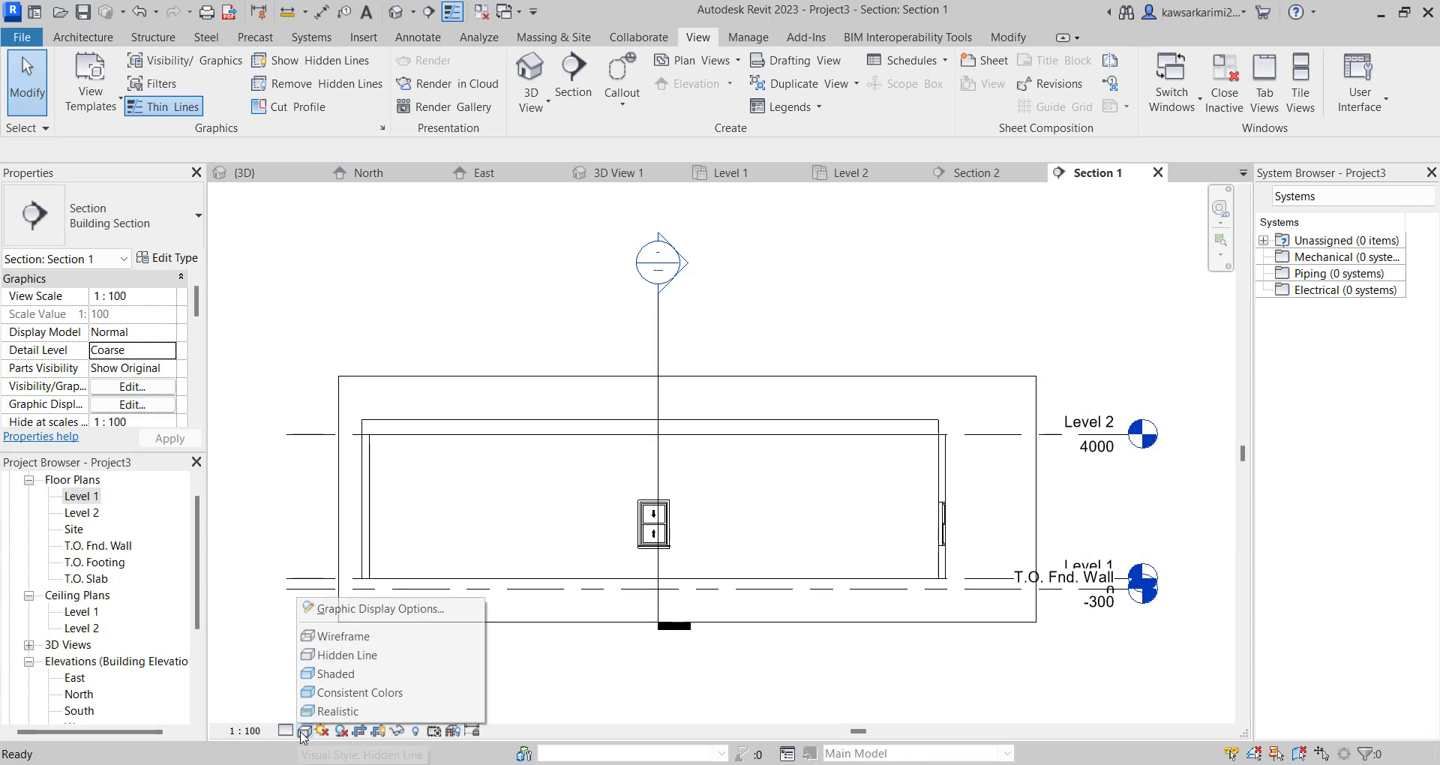
click(334, 711)
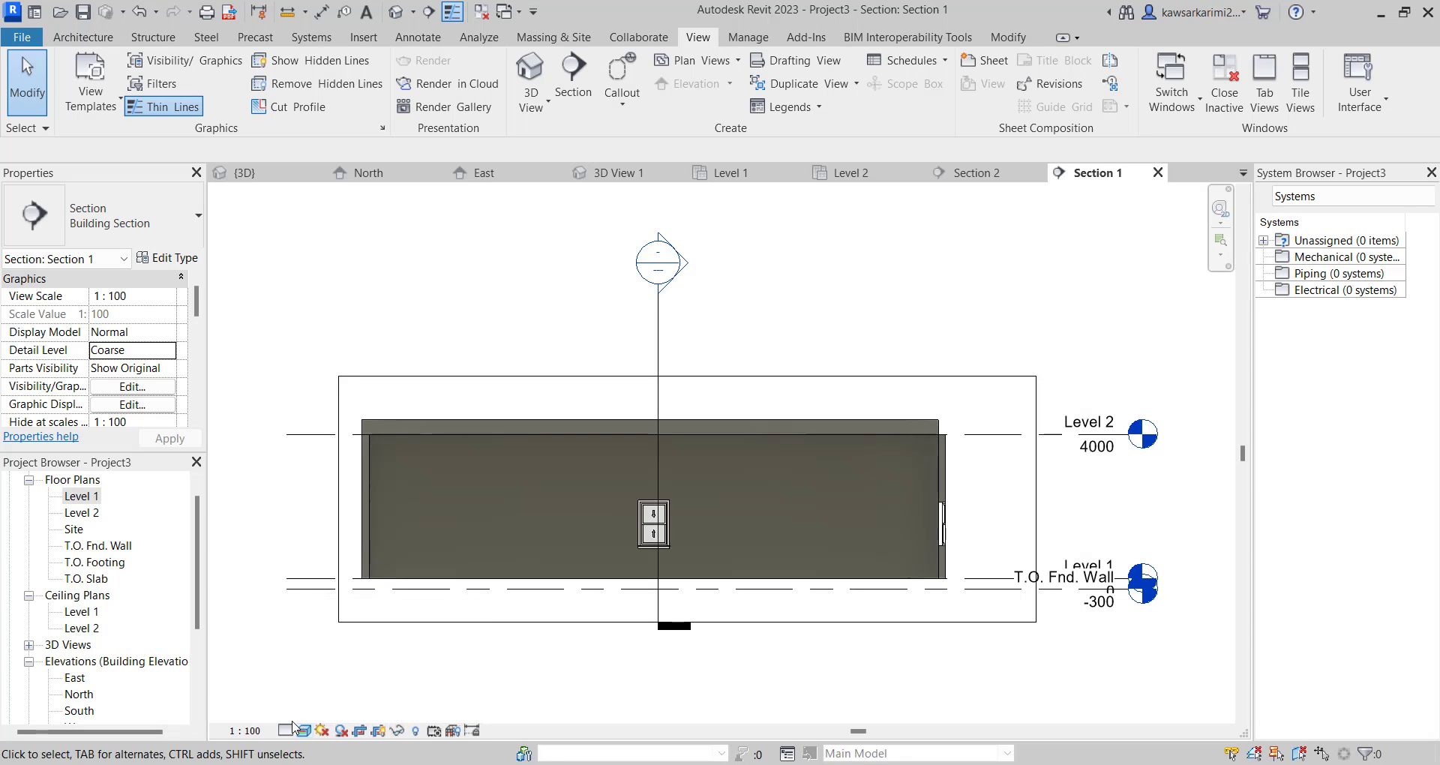
click(304, 731)
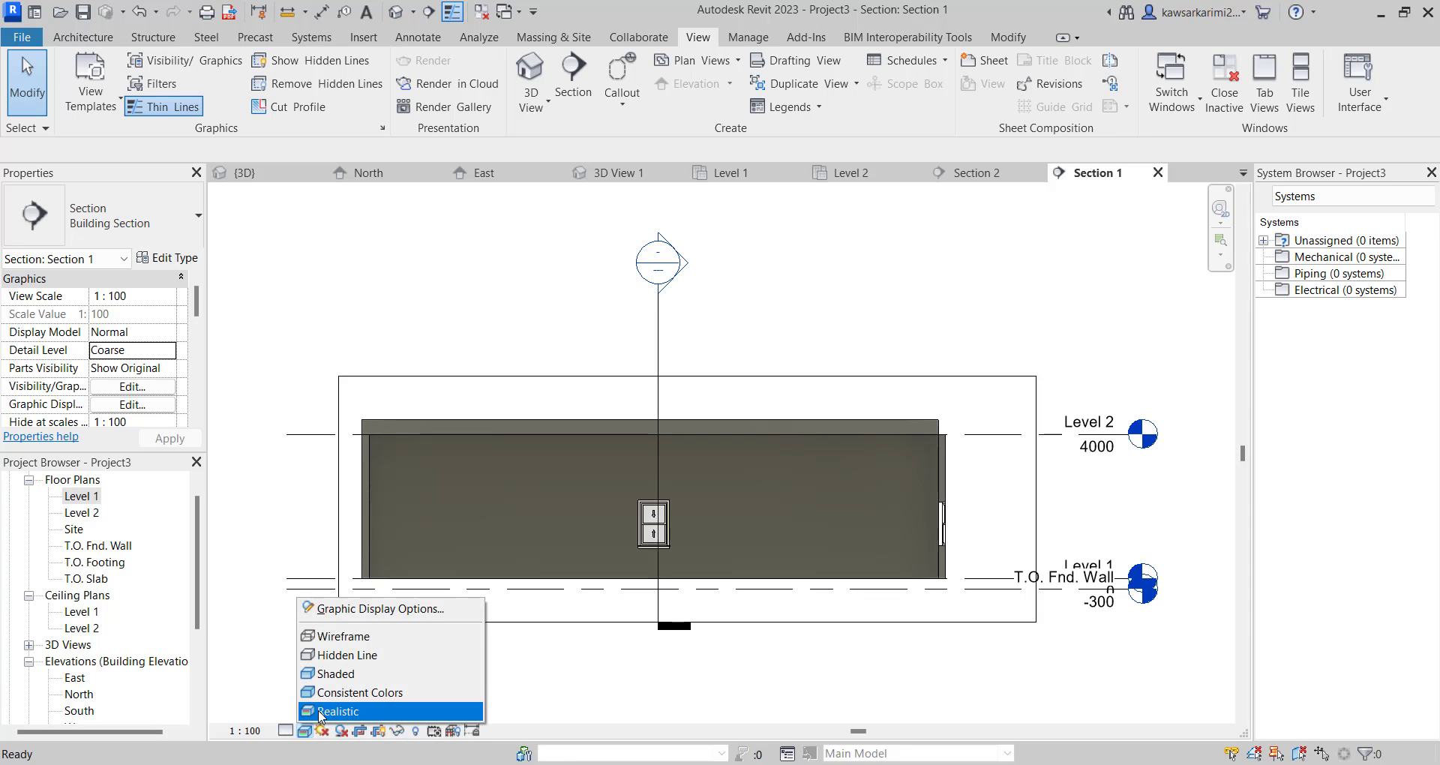
click(347, 655)
click(303, 730)
click(348, 672)
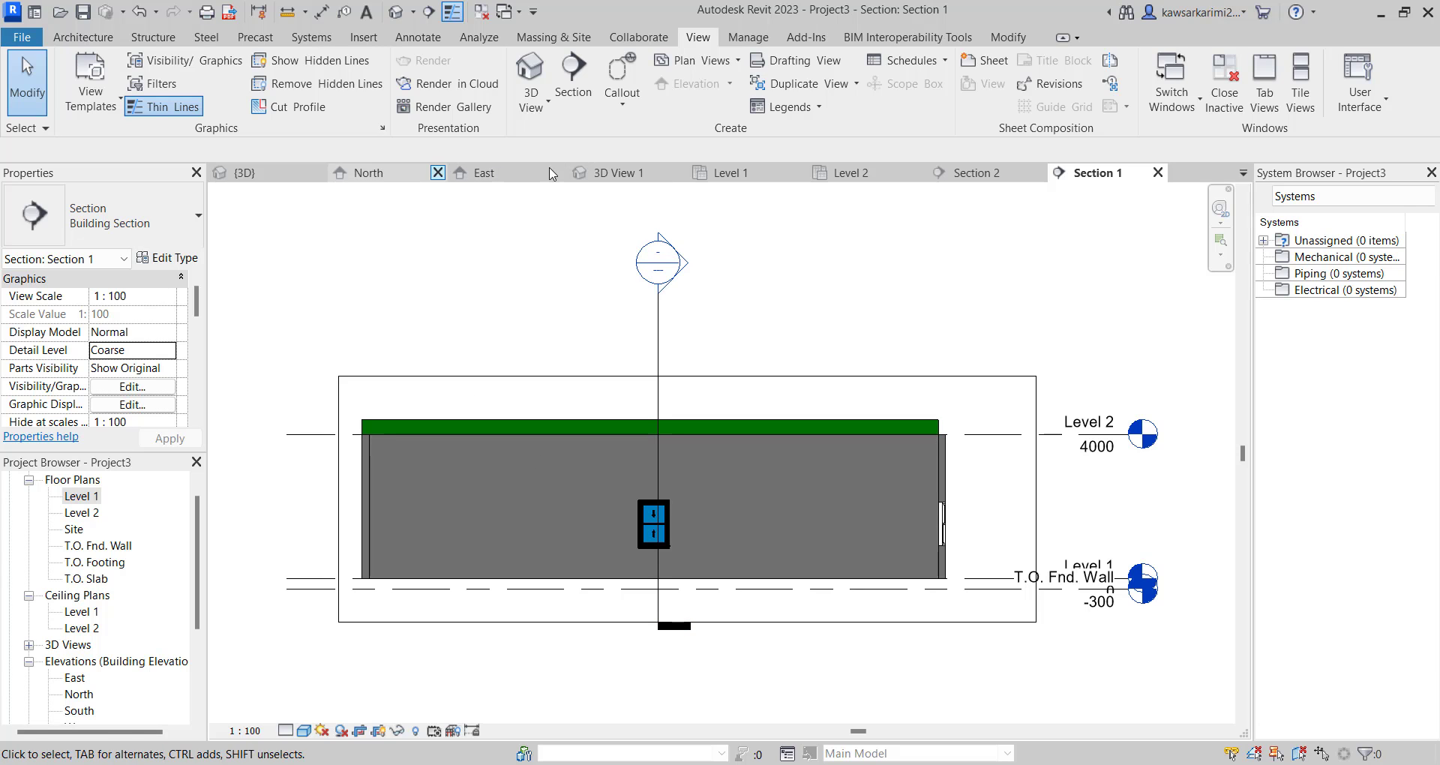
click(1038, 172)
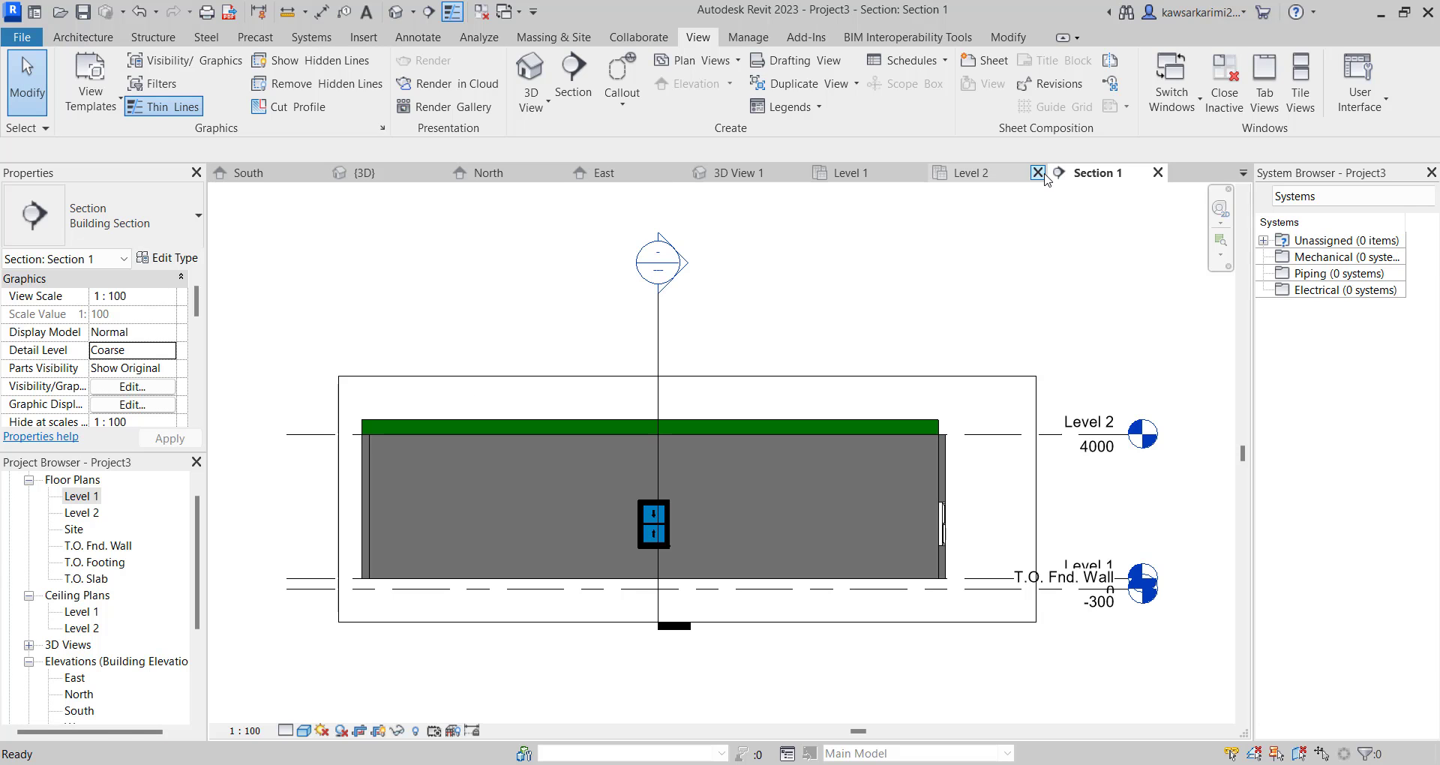
Close the Level 2 and Section 1 views.
click(1038, 172)
click(1035, 173)
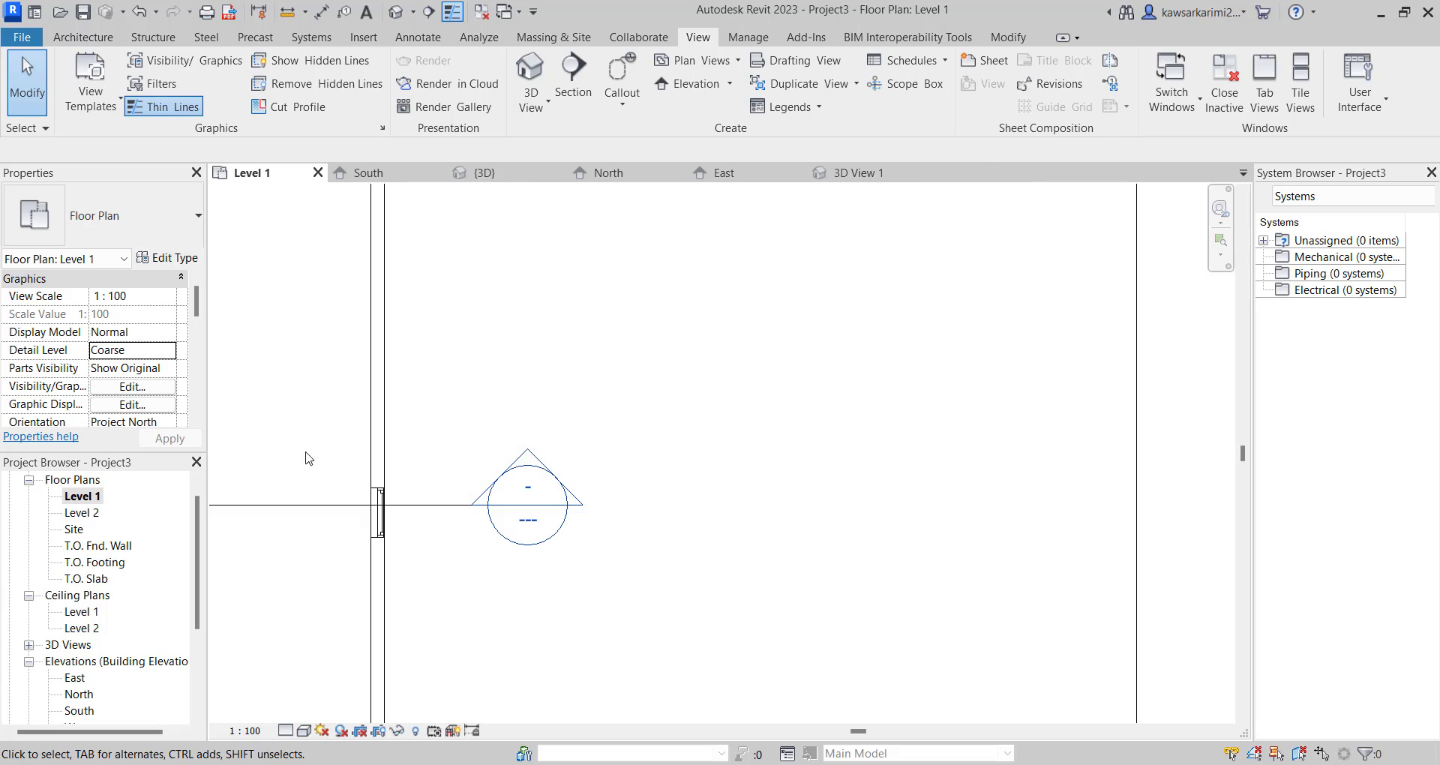
scroll(134, 515, up, 1)
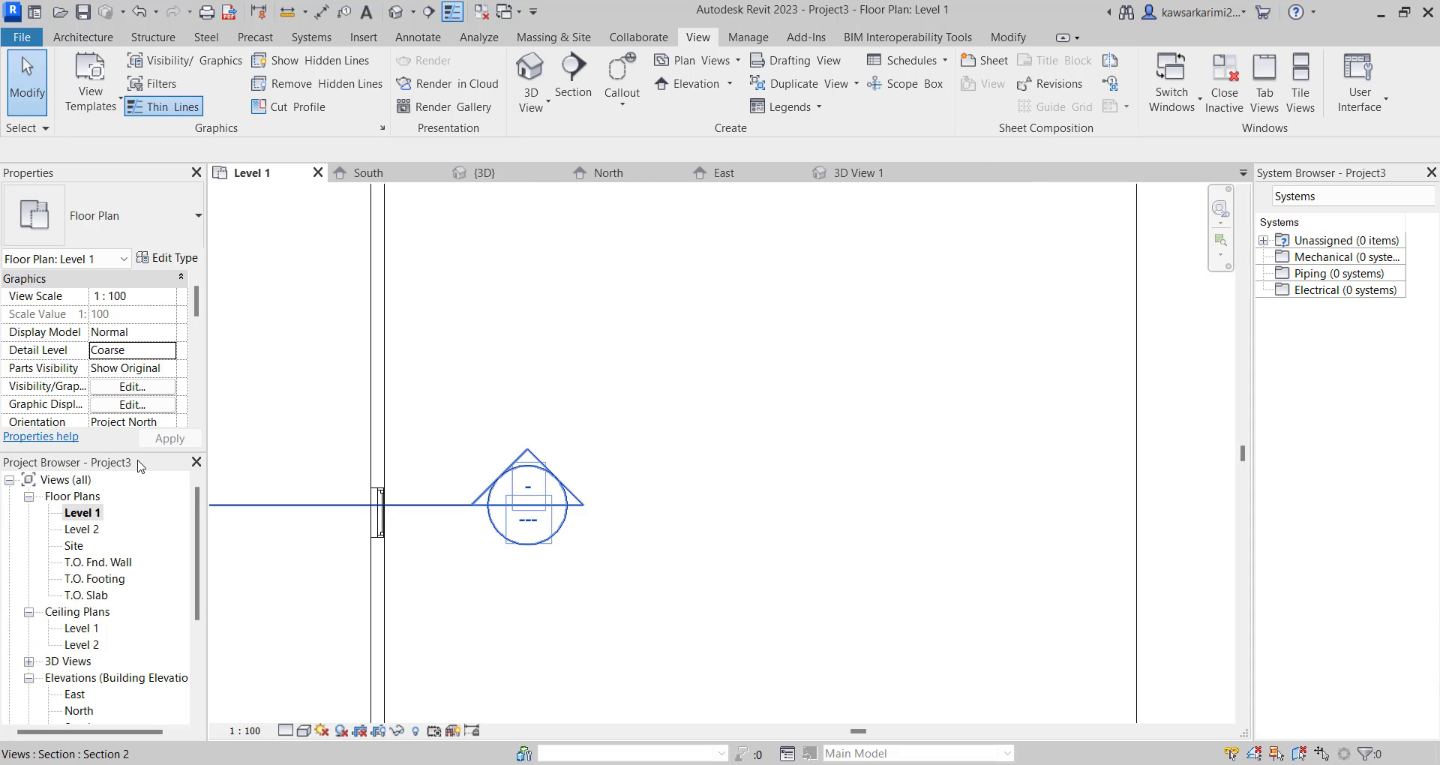
scroll(180, 585, down, 7)
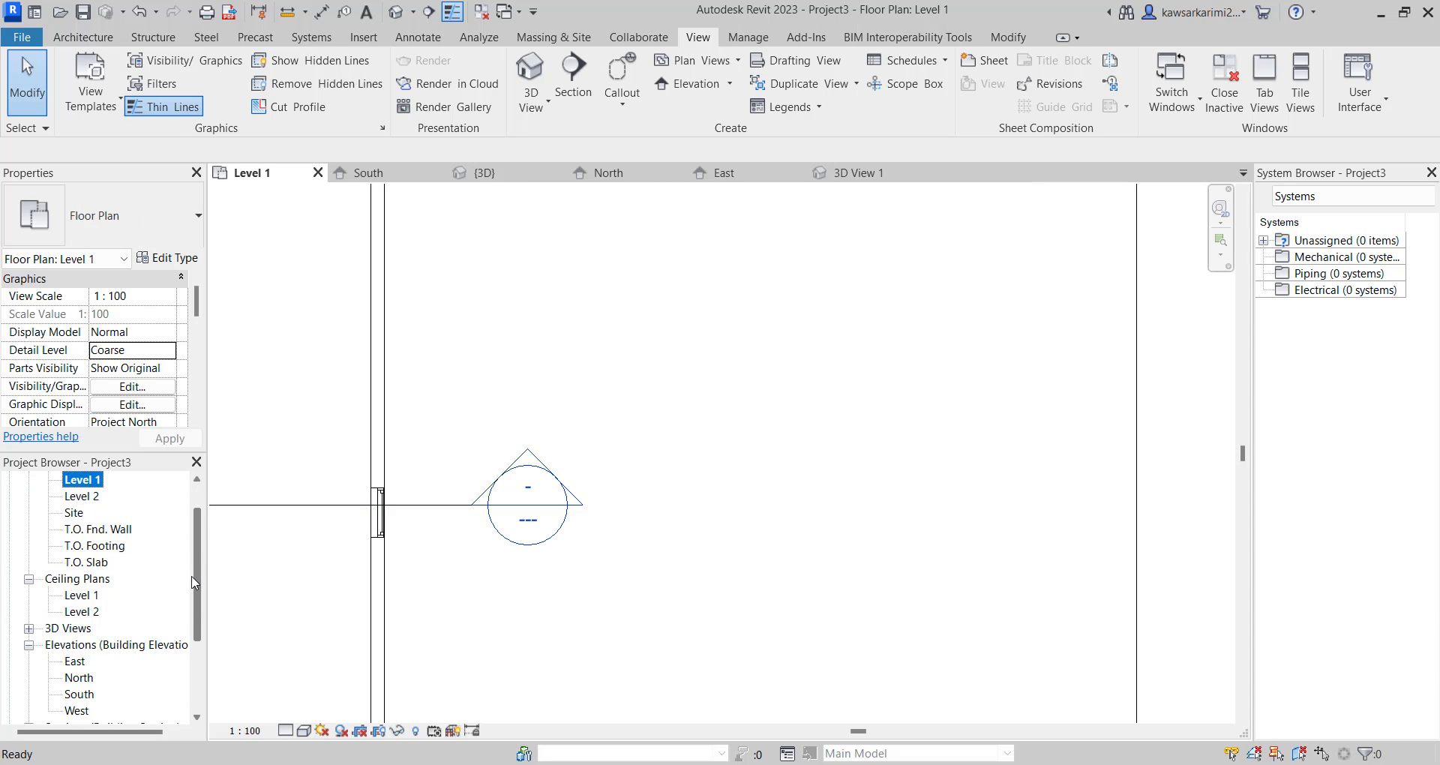
click(17, 657)
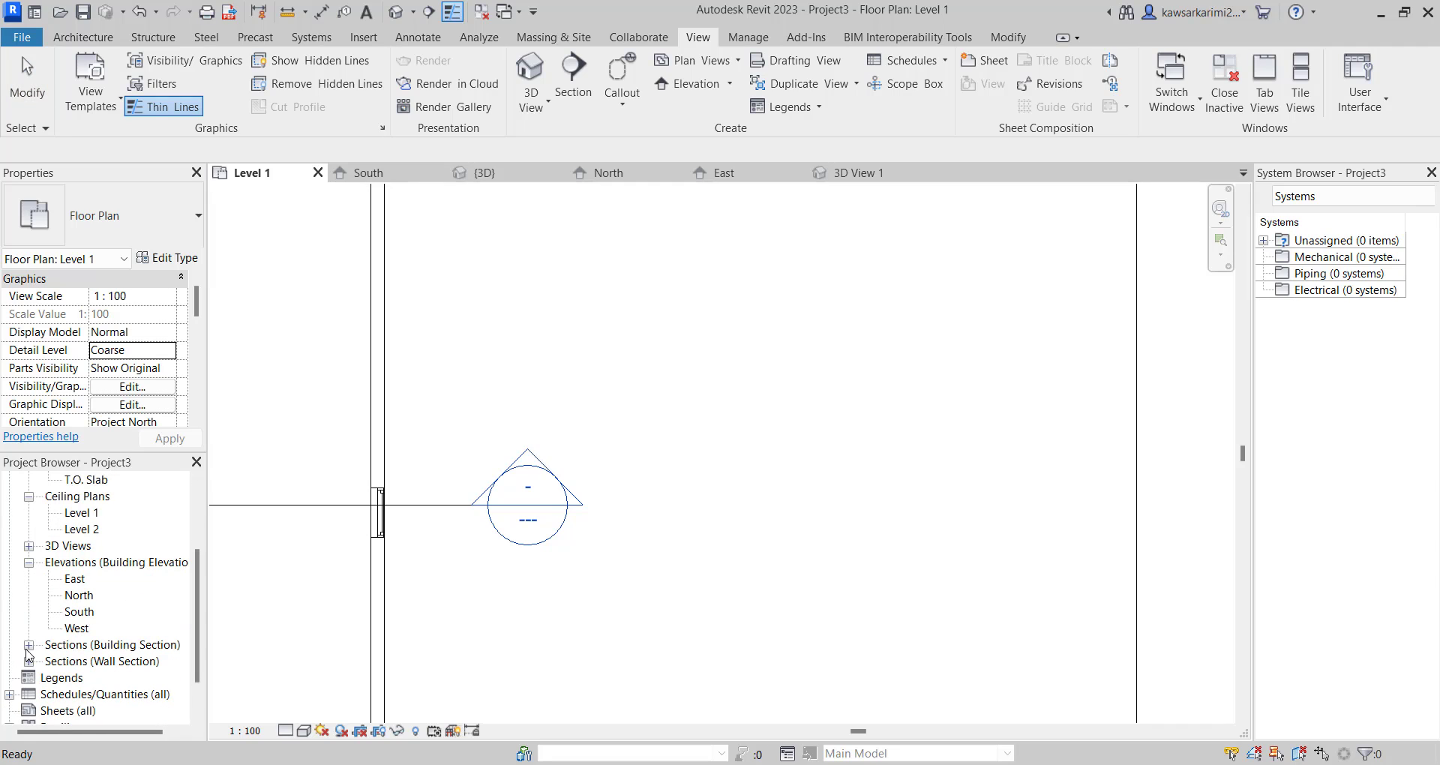
Reopen Section 1 and Section 2 from the expanded Sections groups in the Project Browser.
click(28, 645)
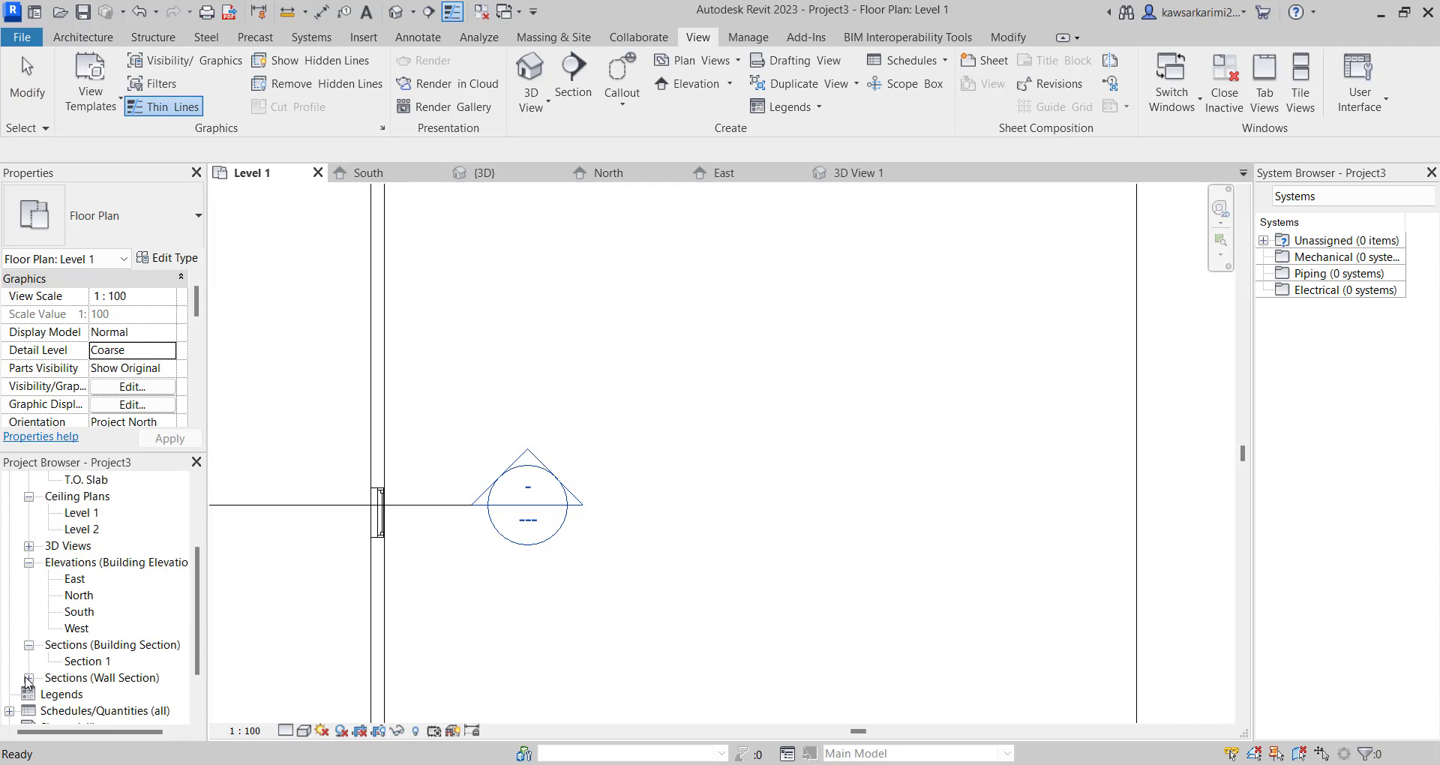
click(28, 678)
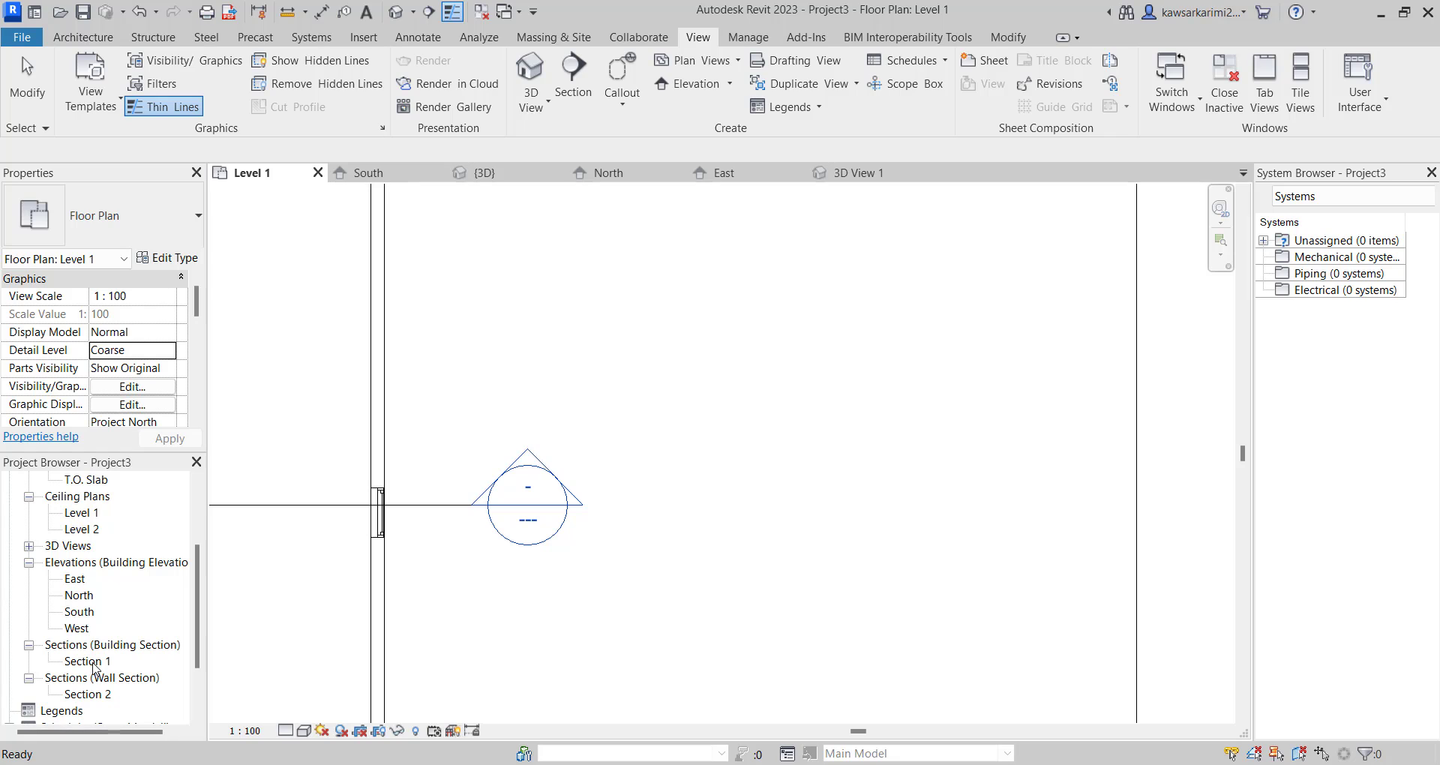
double_click(82, 663)
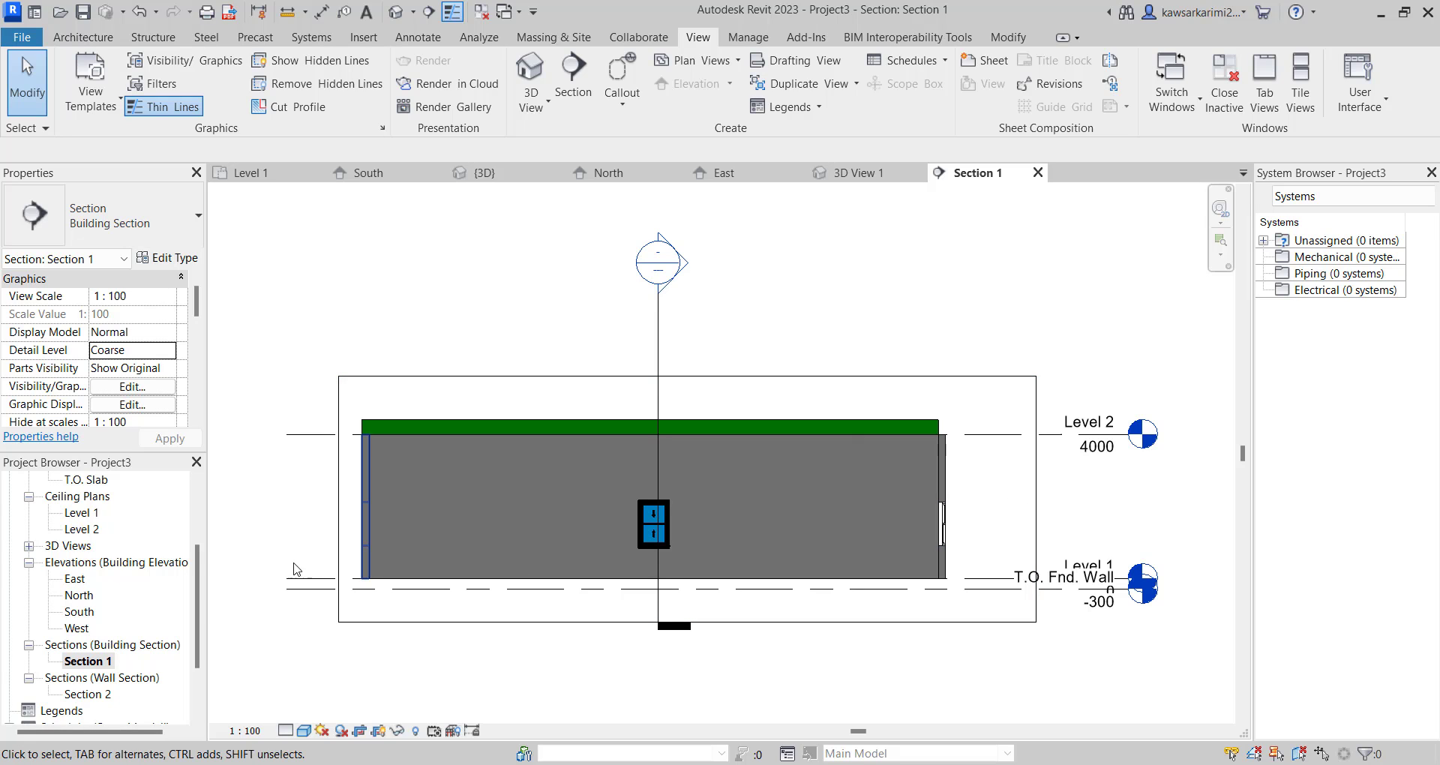
double_click(88, 694)
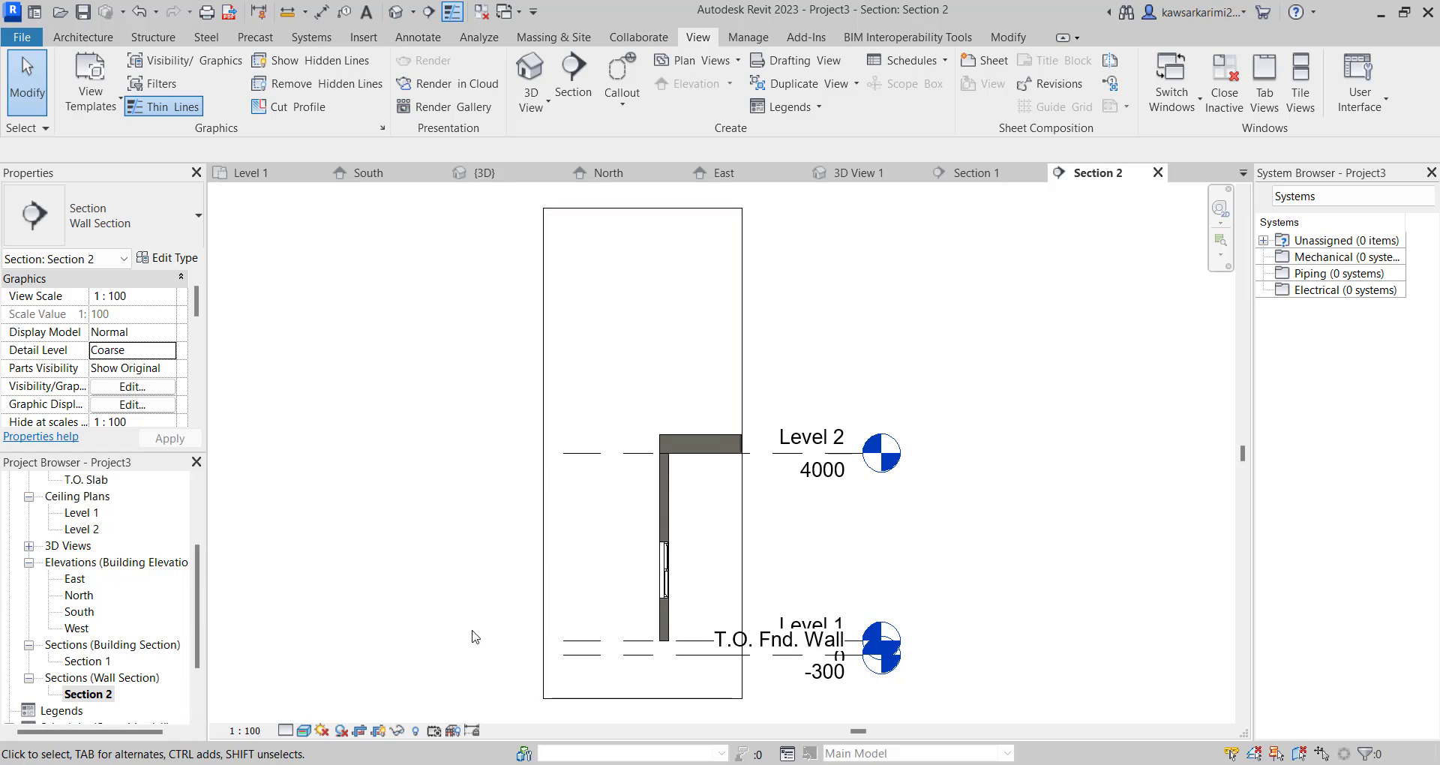
Rejoin the split Section 2 crop region and raise its bottom edge to just below -300.
click(697, 209)
drag(643, 201, 637, 367)
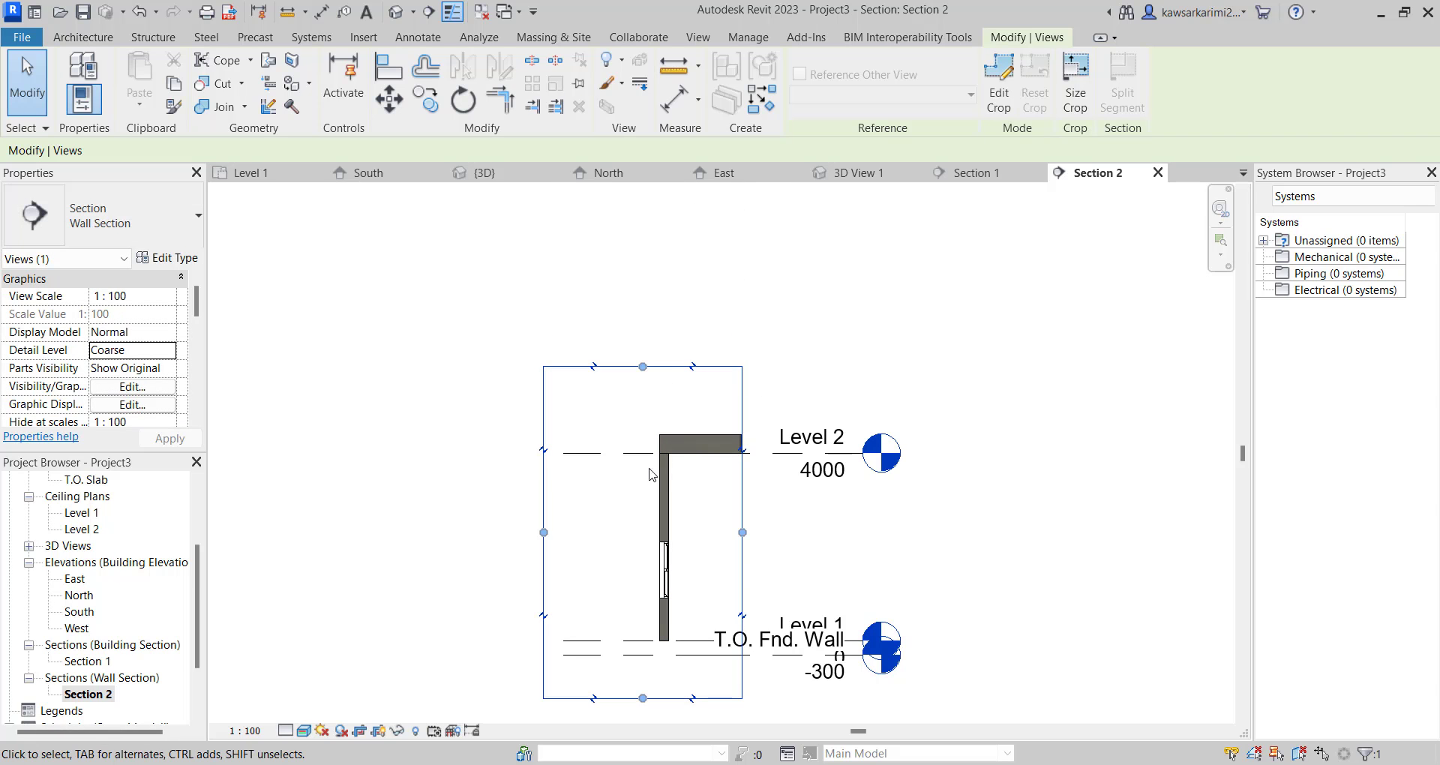
drag(643, 699, 643, 683)
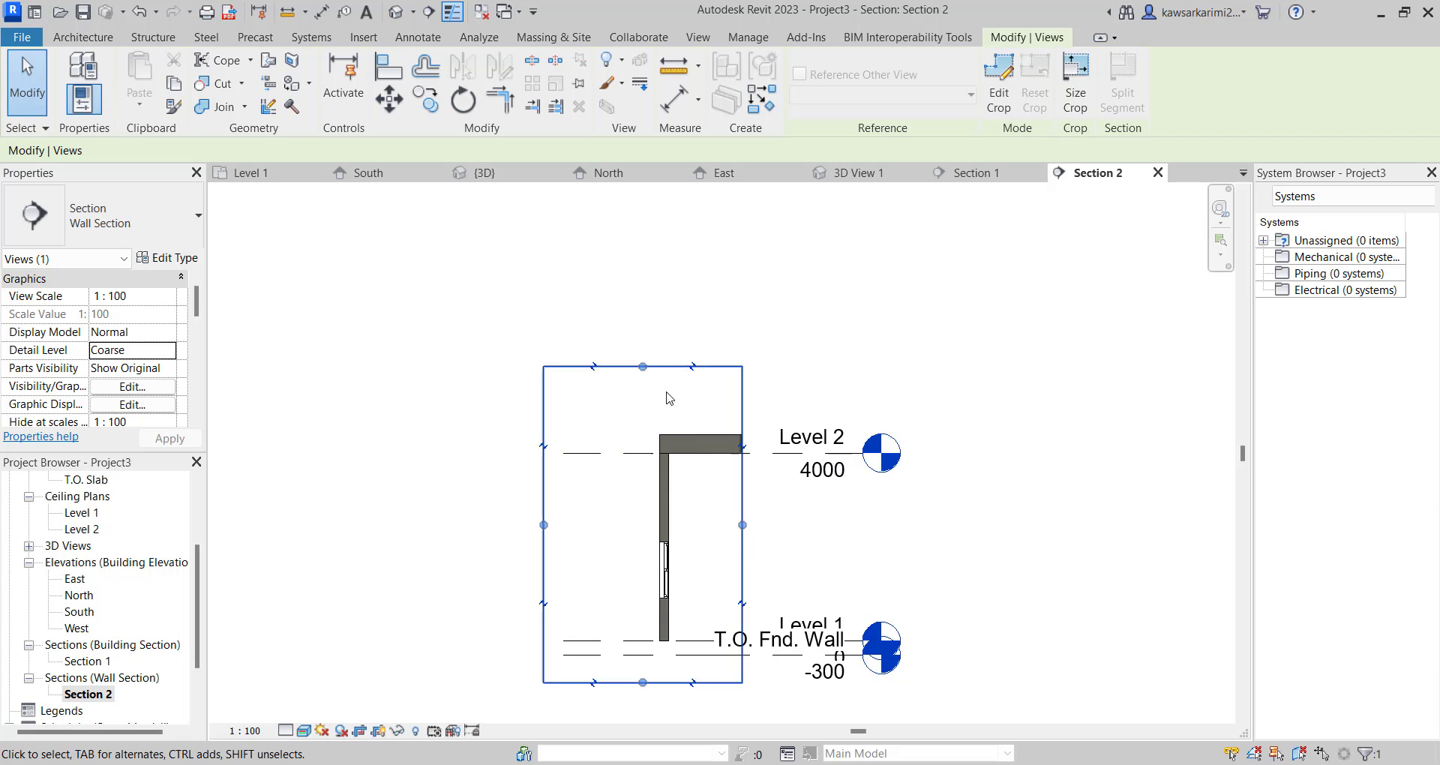
key(Escape)
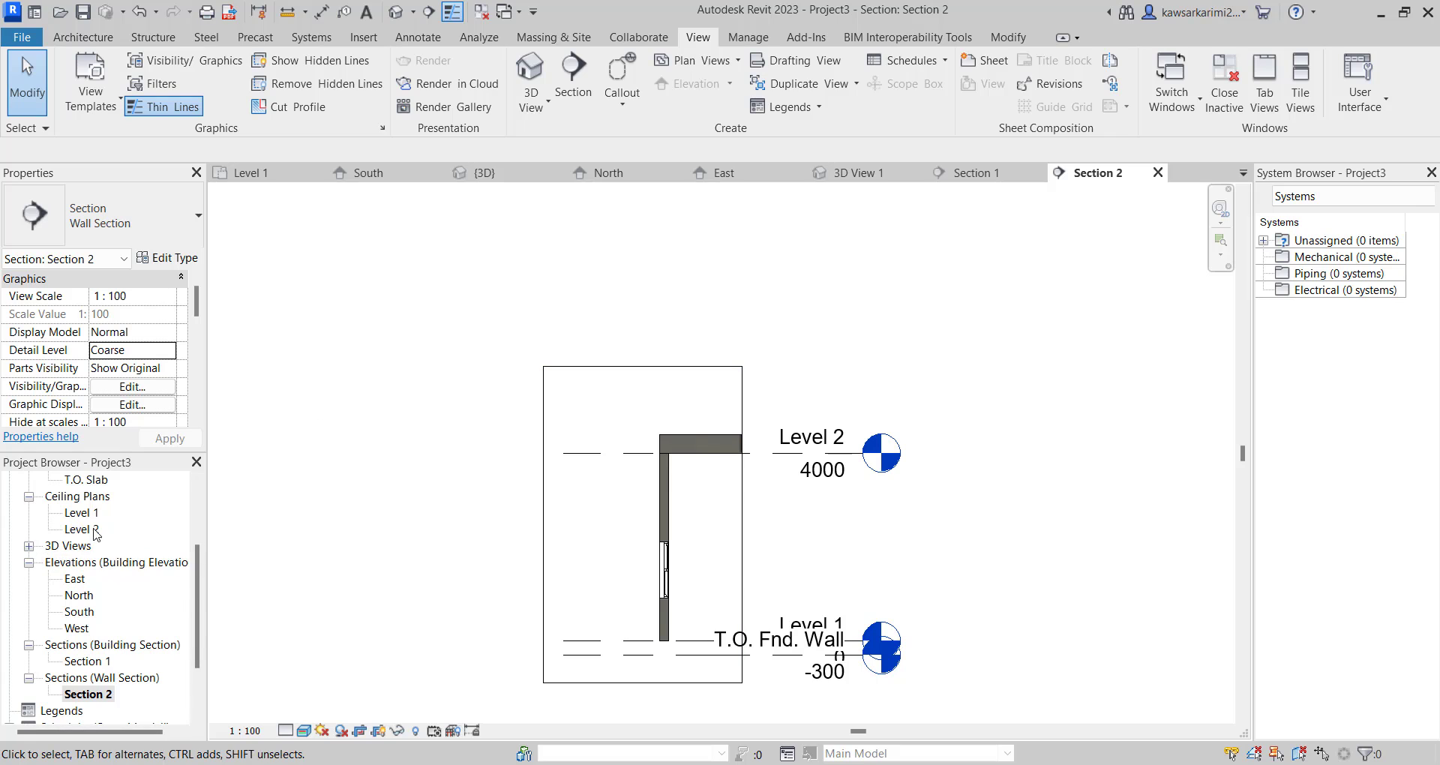
scroll(90, 527, up, 2)
scroll(90, 525, up, 2)
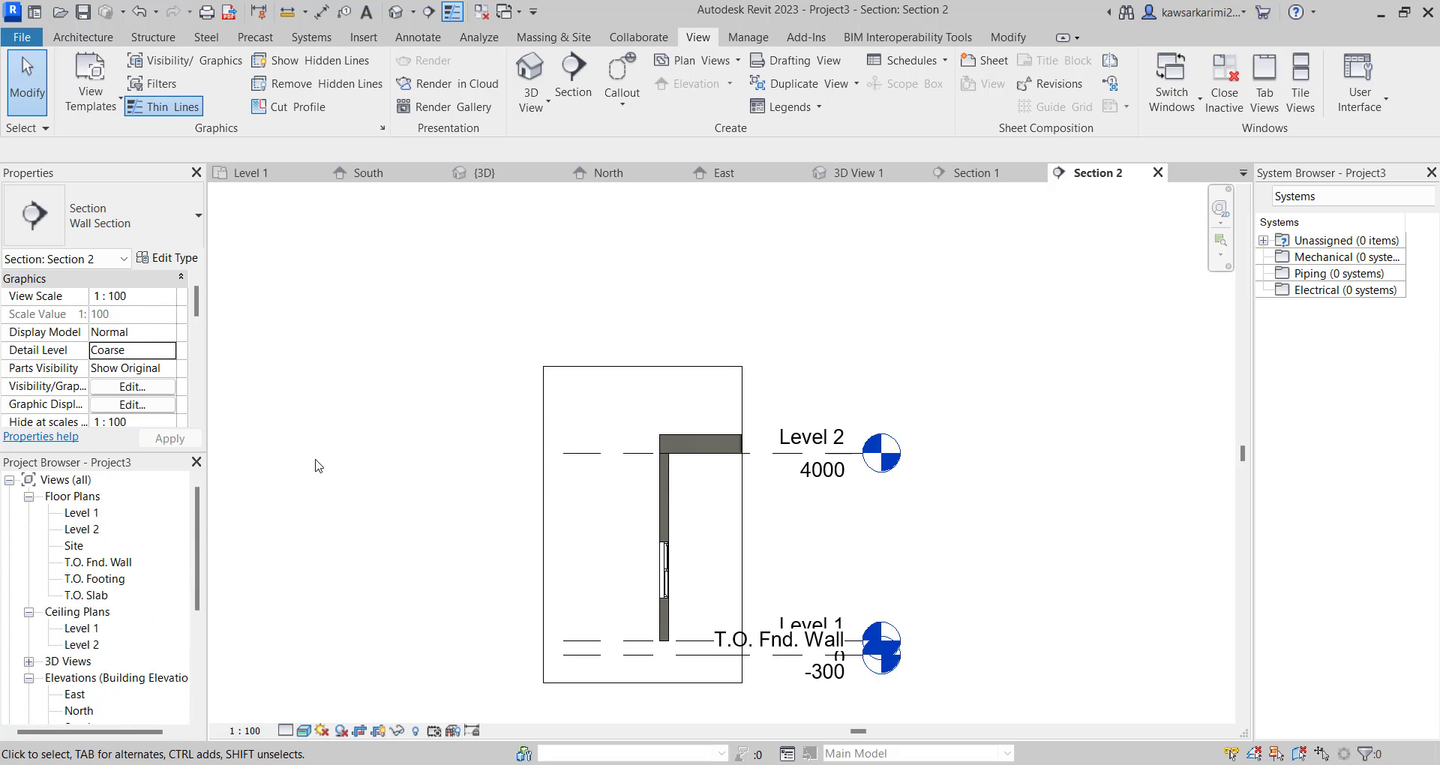
Open the default {3D} view and close the North, East, 3D View 1, Section 1 and Section 2 tabs.
click(110, 42)
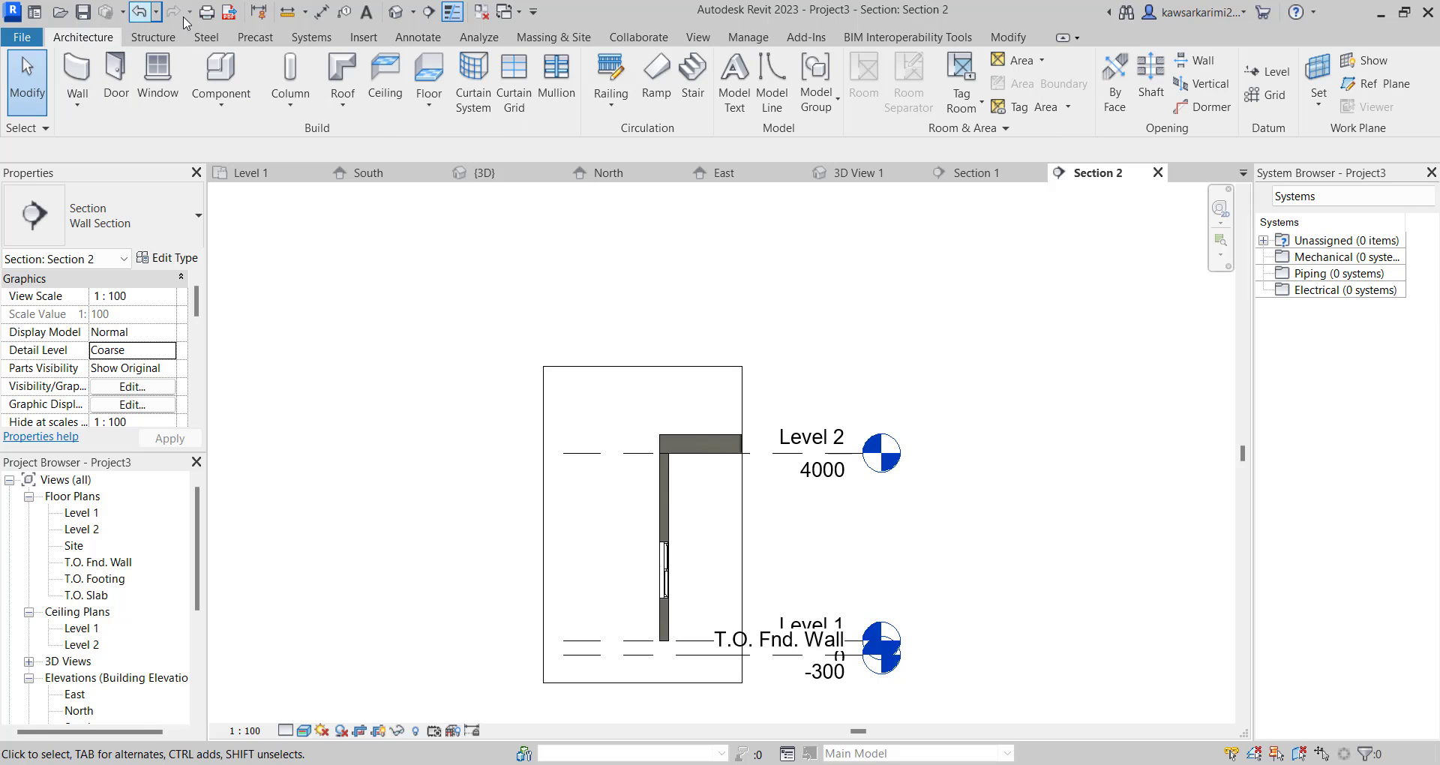
click(395, 13)
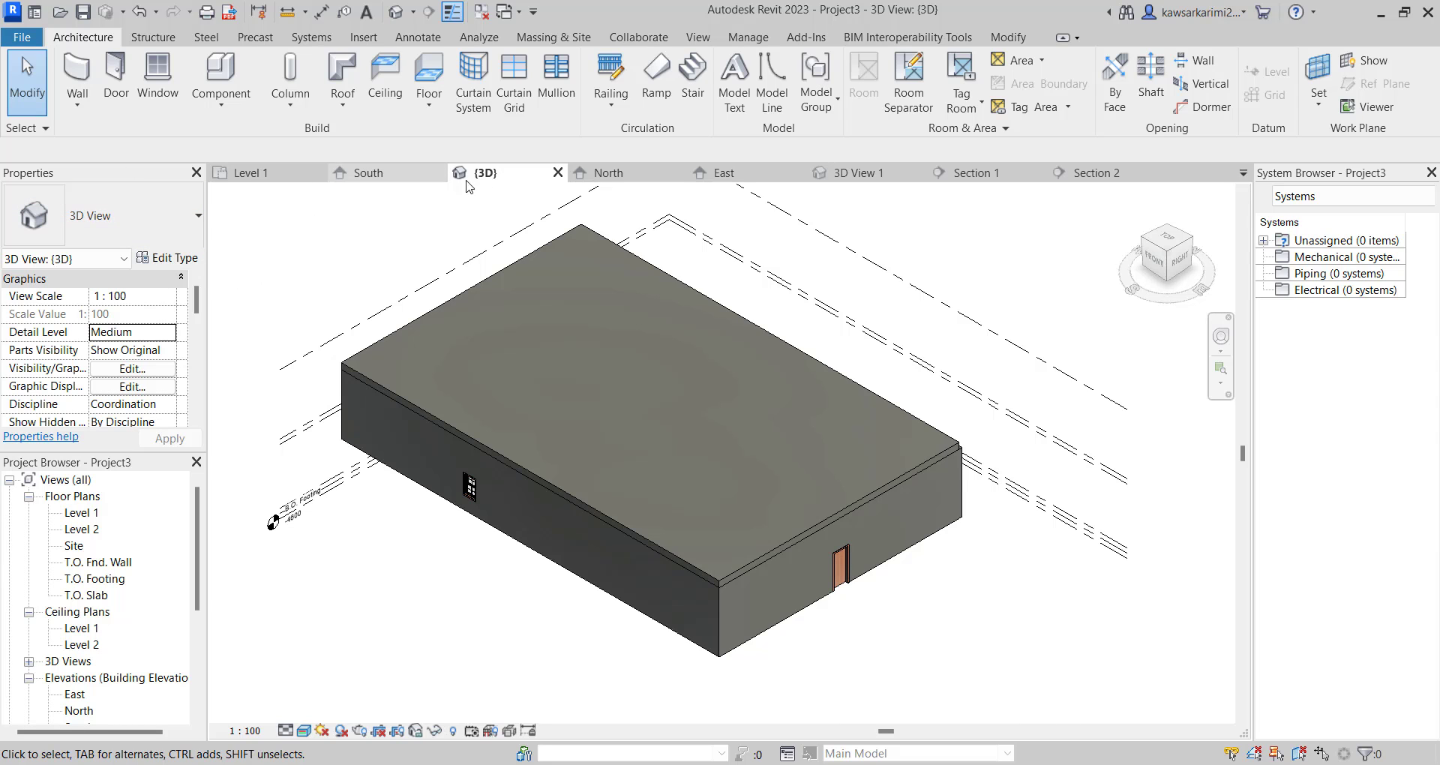
click(653, 176)
click(677, 174)
click(678, 174)
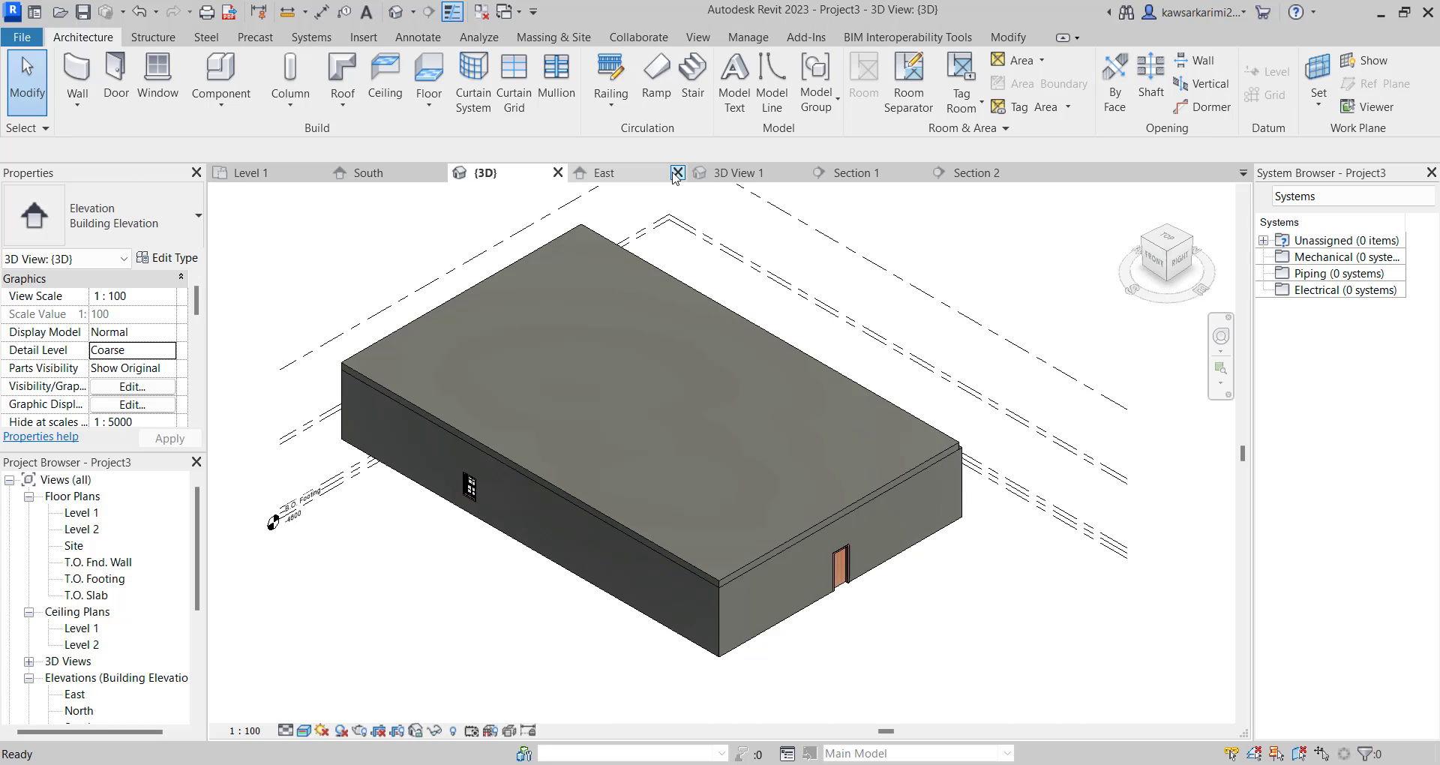
click(677, 174)
click(677, 174)
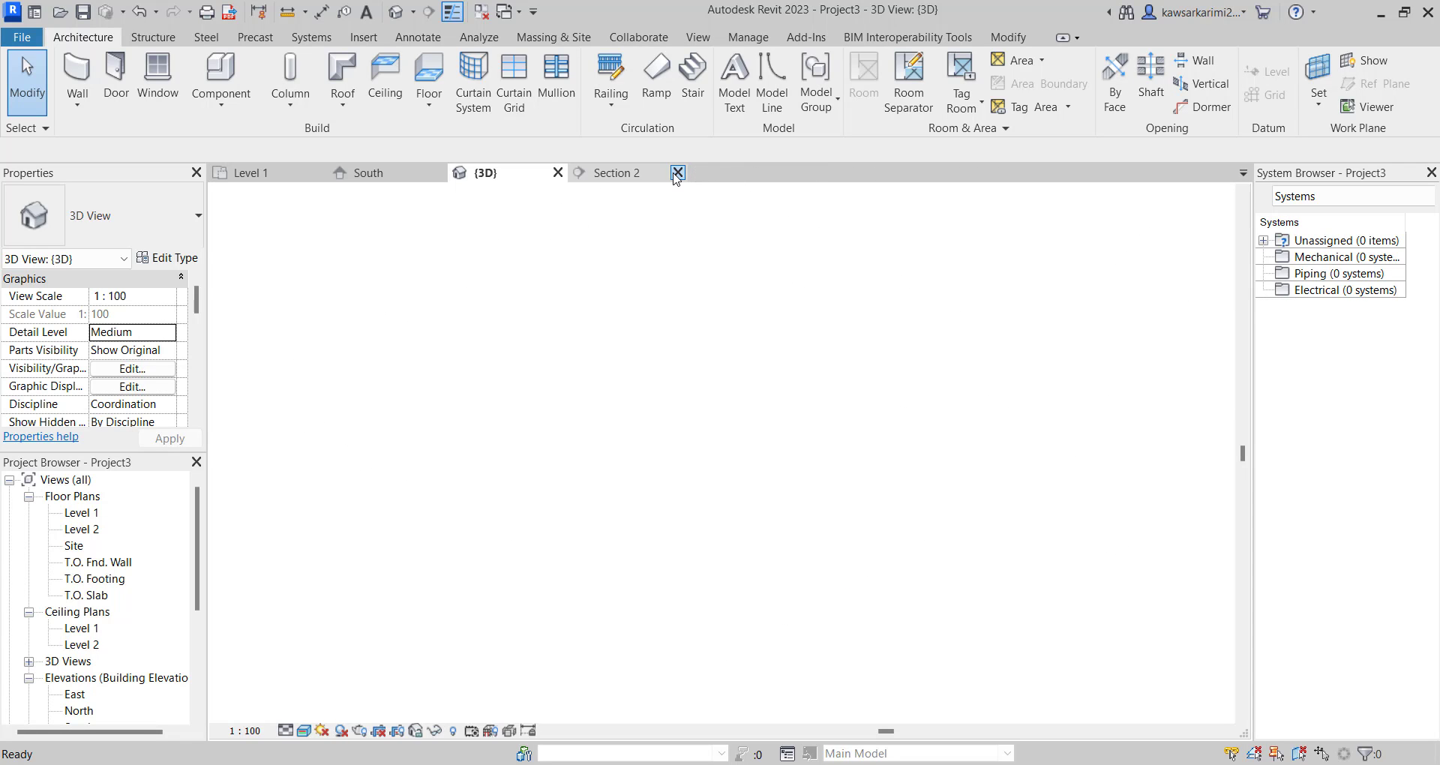
click(678, 174)
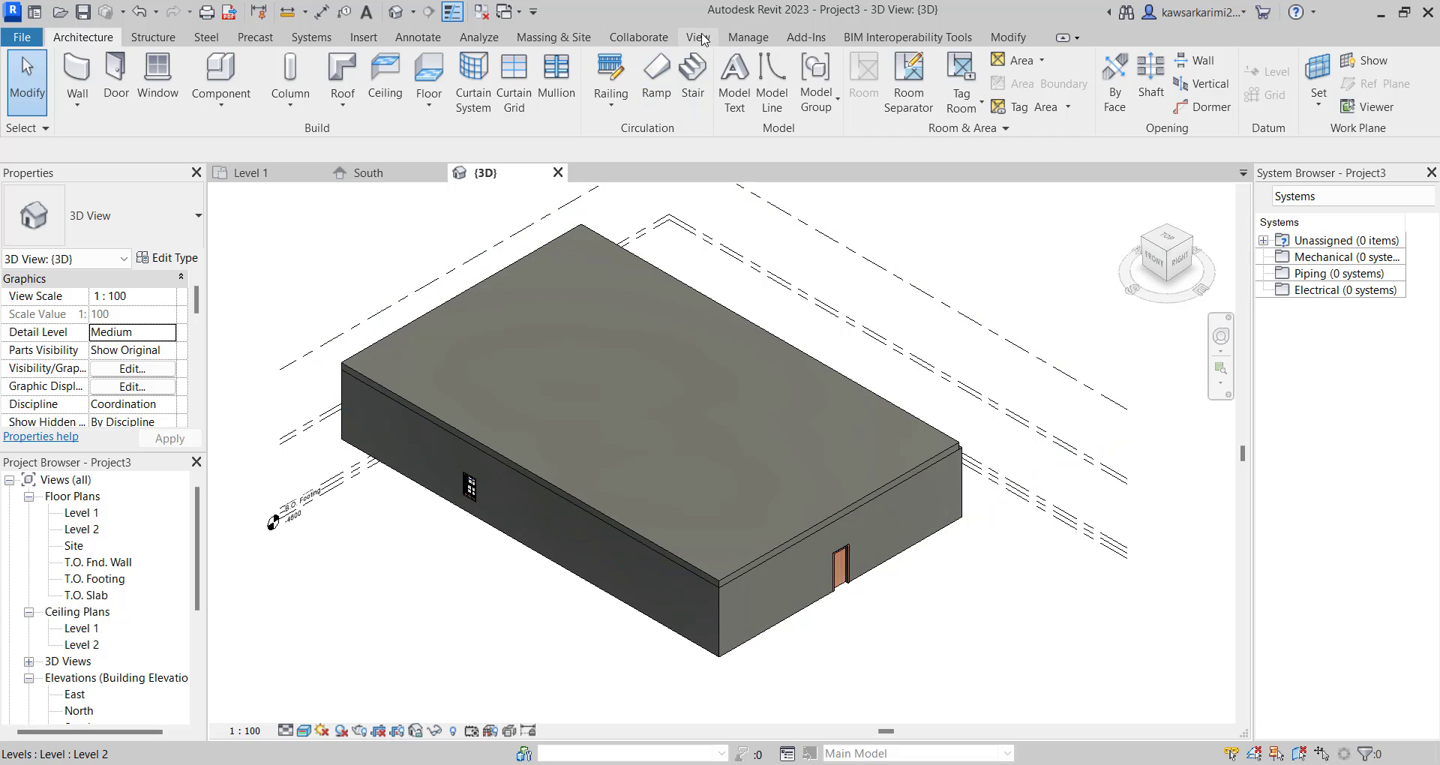
click(705, 41)
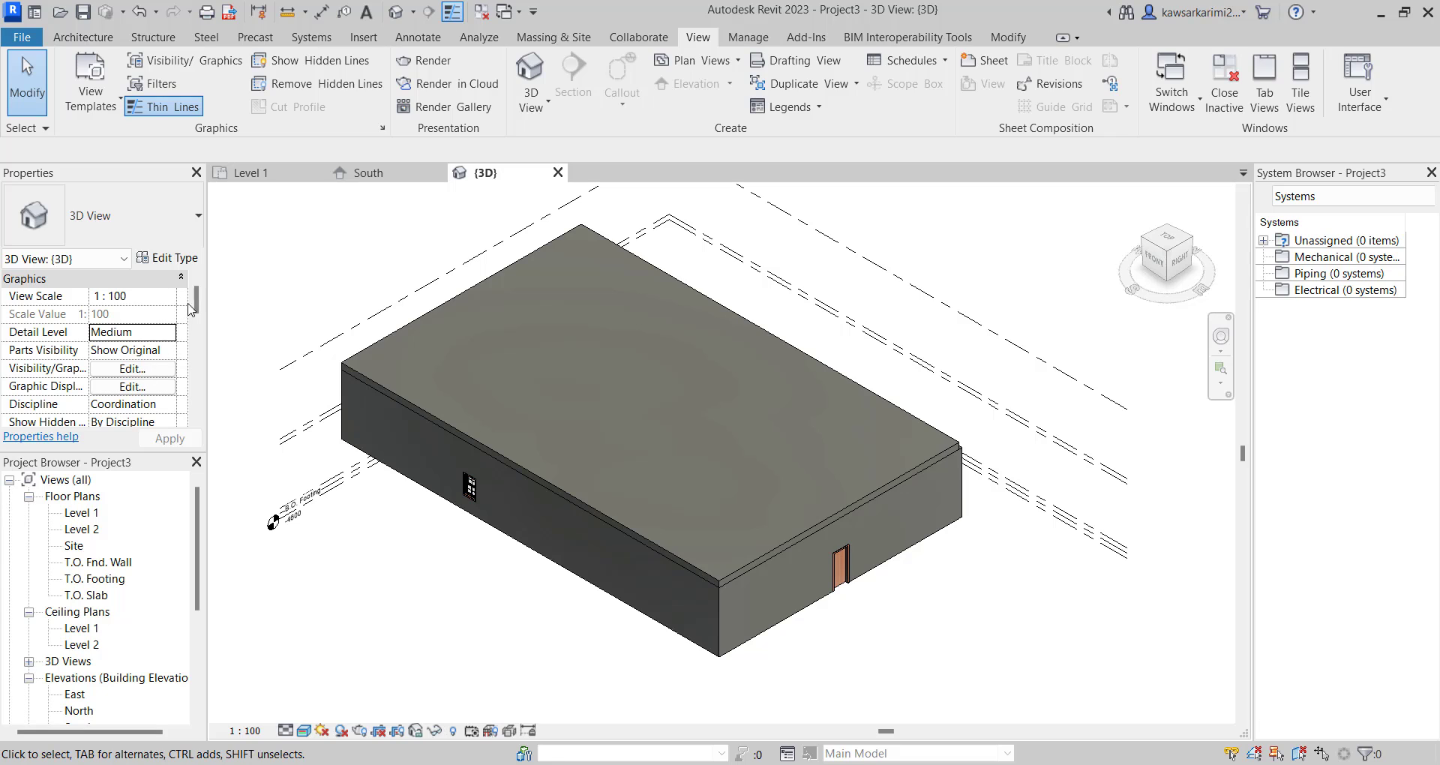
Turn on the 3D view's Section Box and push one face inward to slice the building.
drag(196, 309, 199, 330)
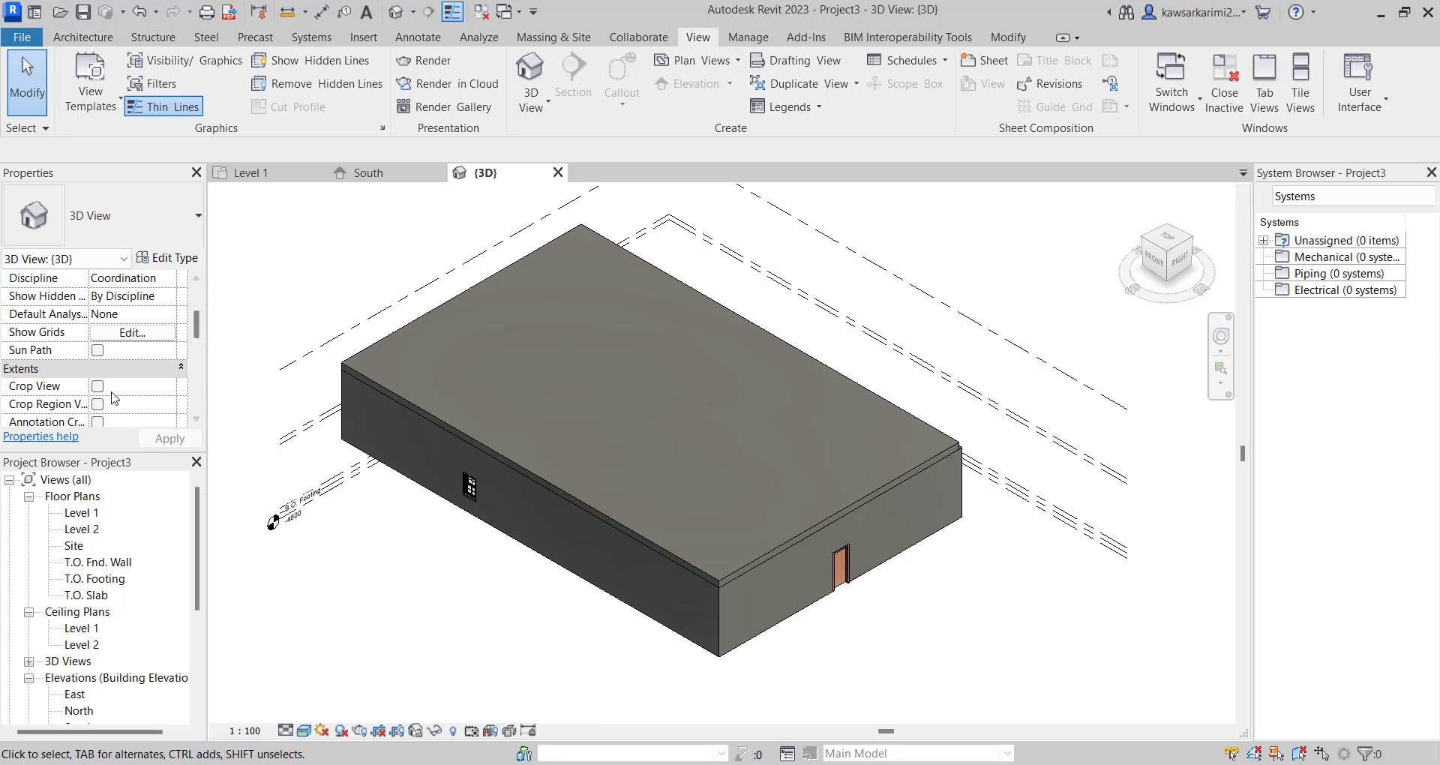
scroll(101, 408, down, 1)
scroll(102, 400, down, 1)
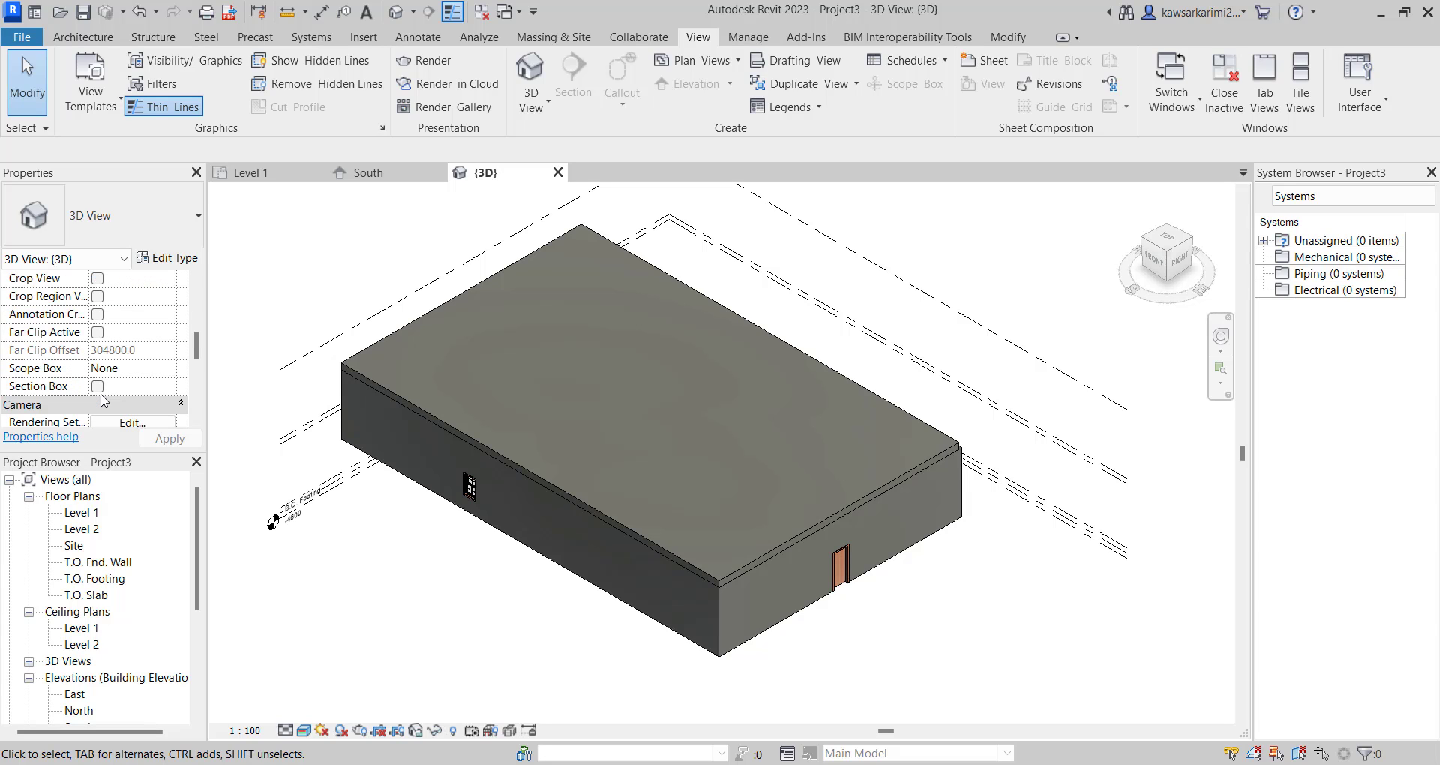
click(97, 386)
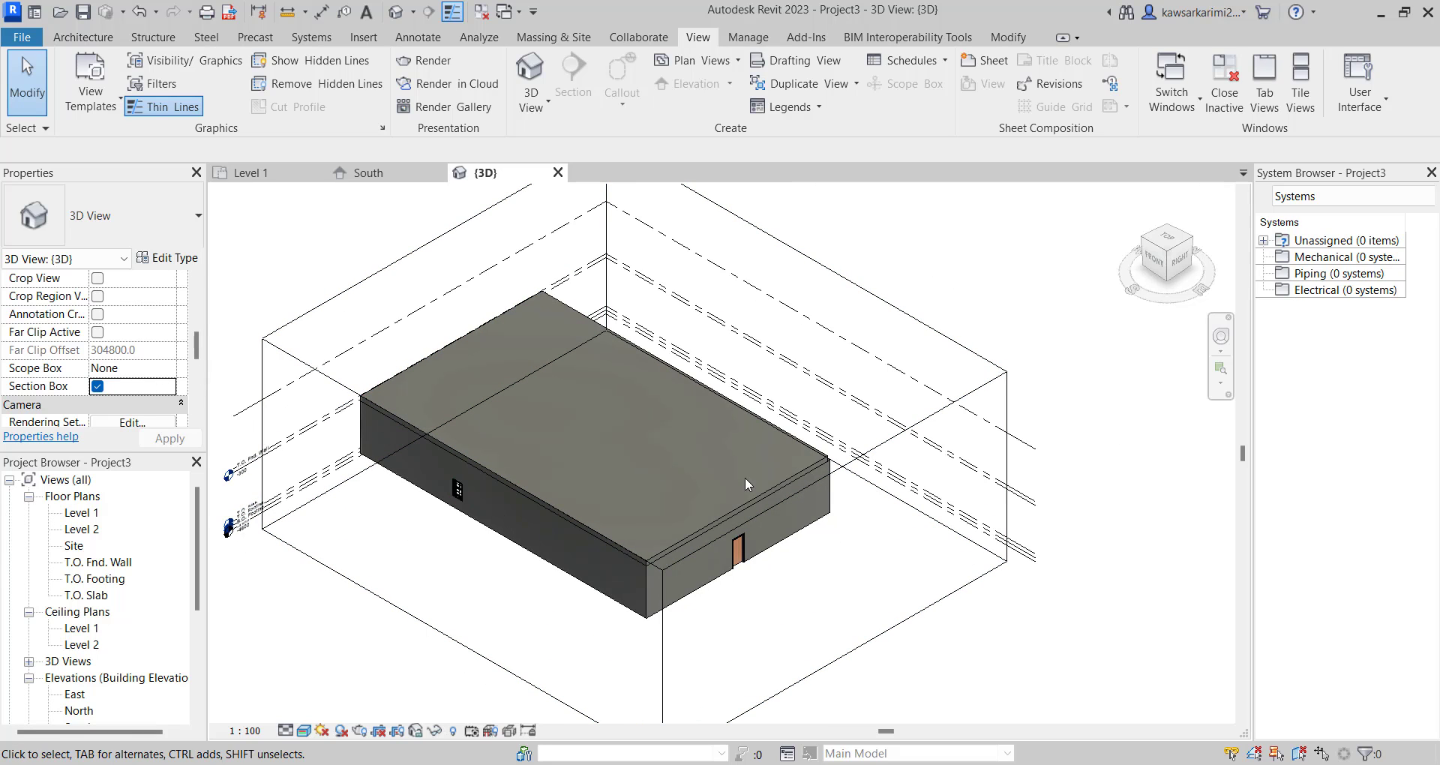
click(867, 459)
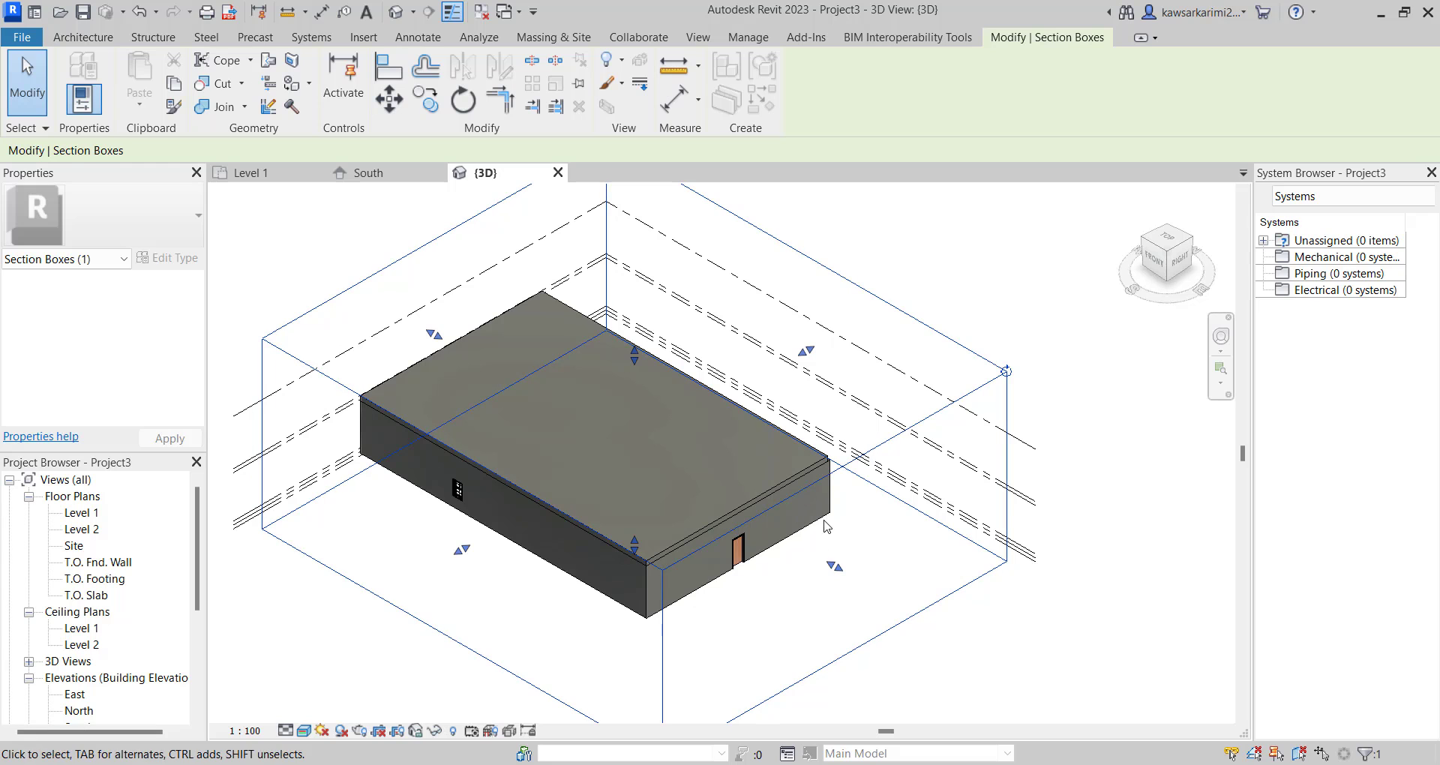
drag(830, 568, 675, 448)
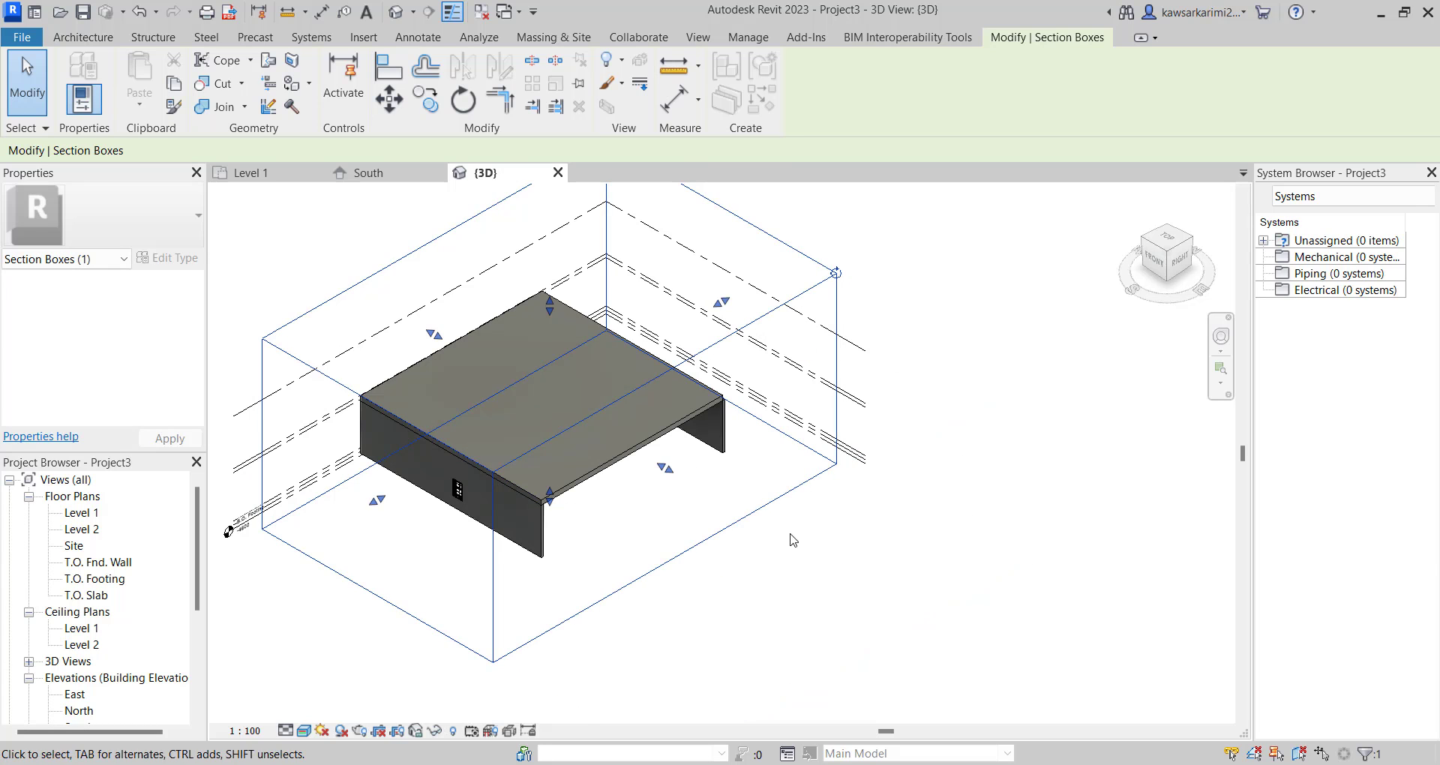
click(739, 522)
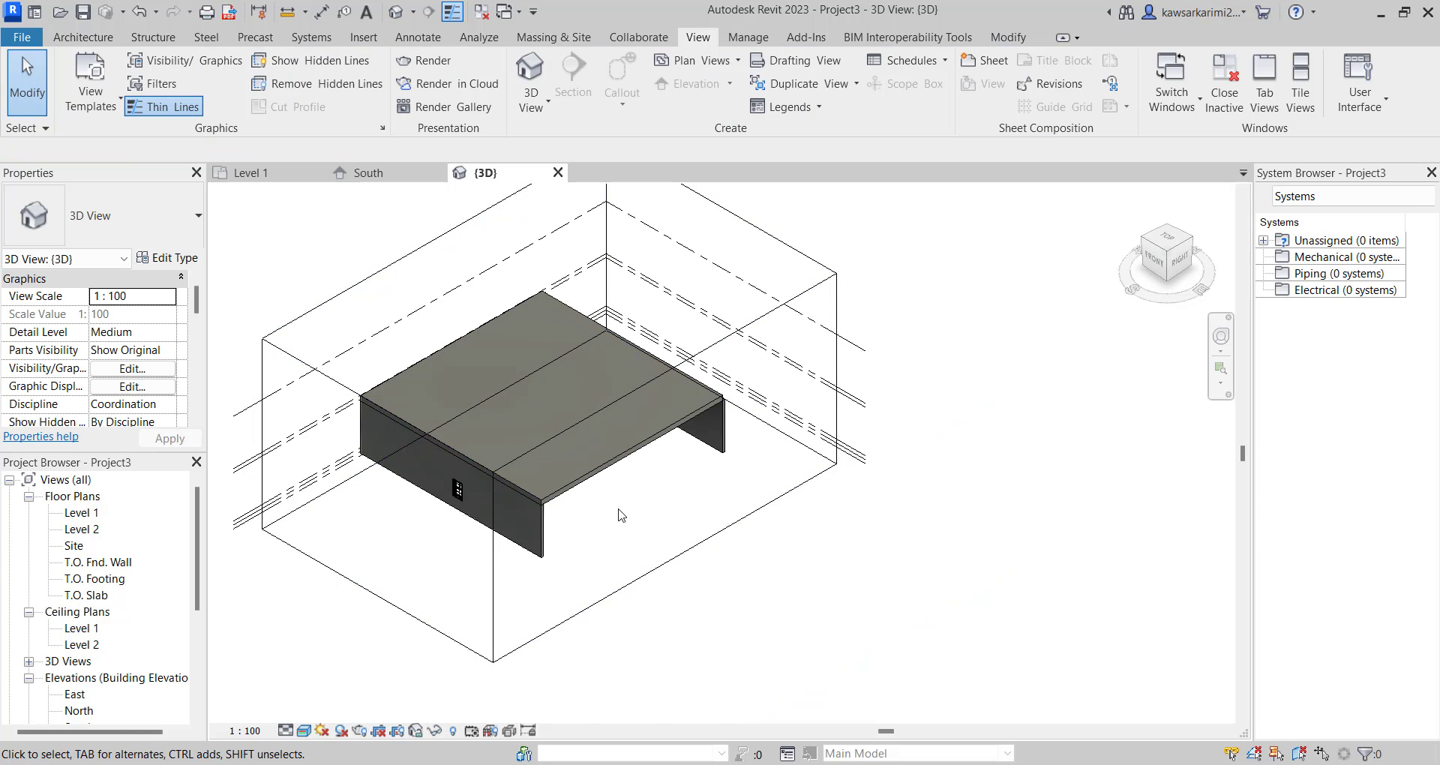